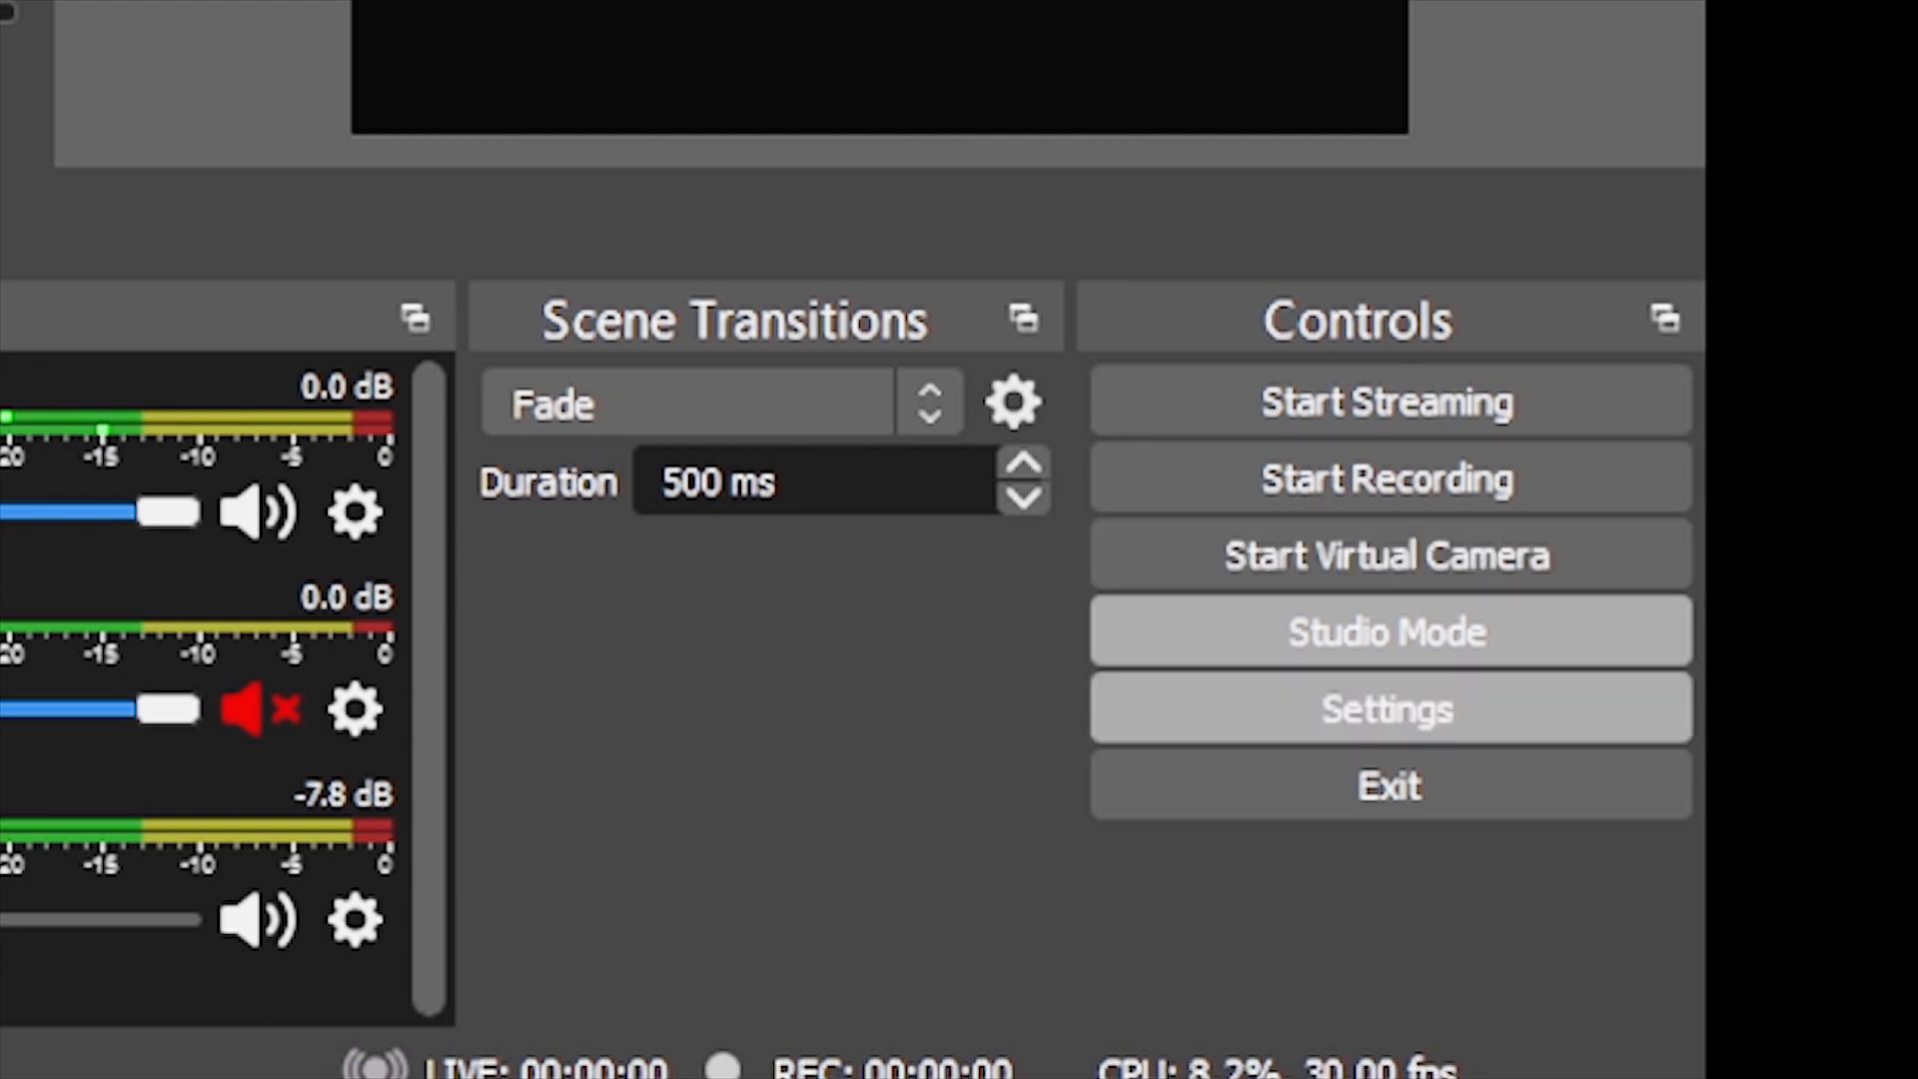
Open the program settings and set the interface theme to Dark (Default)
left_click(1389, 710)
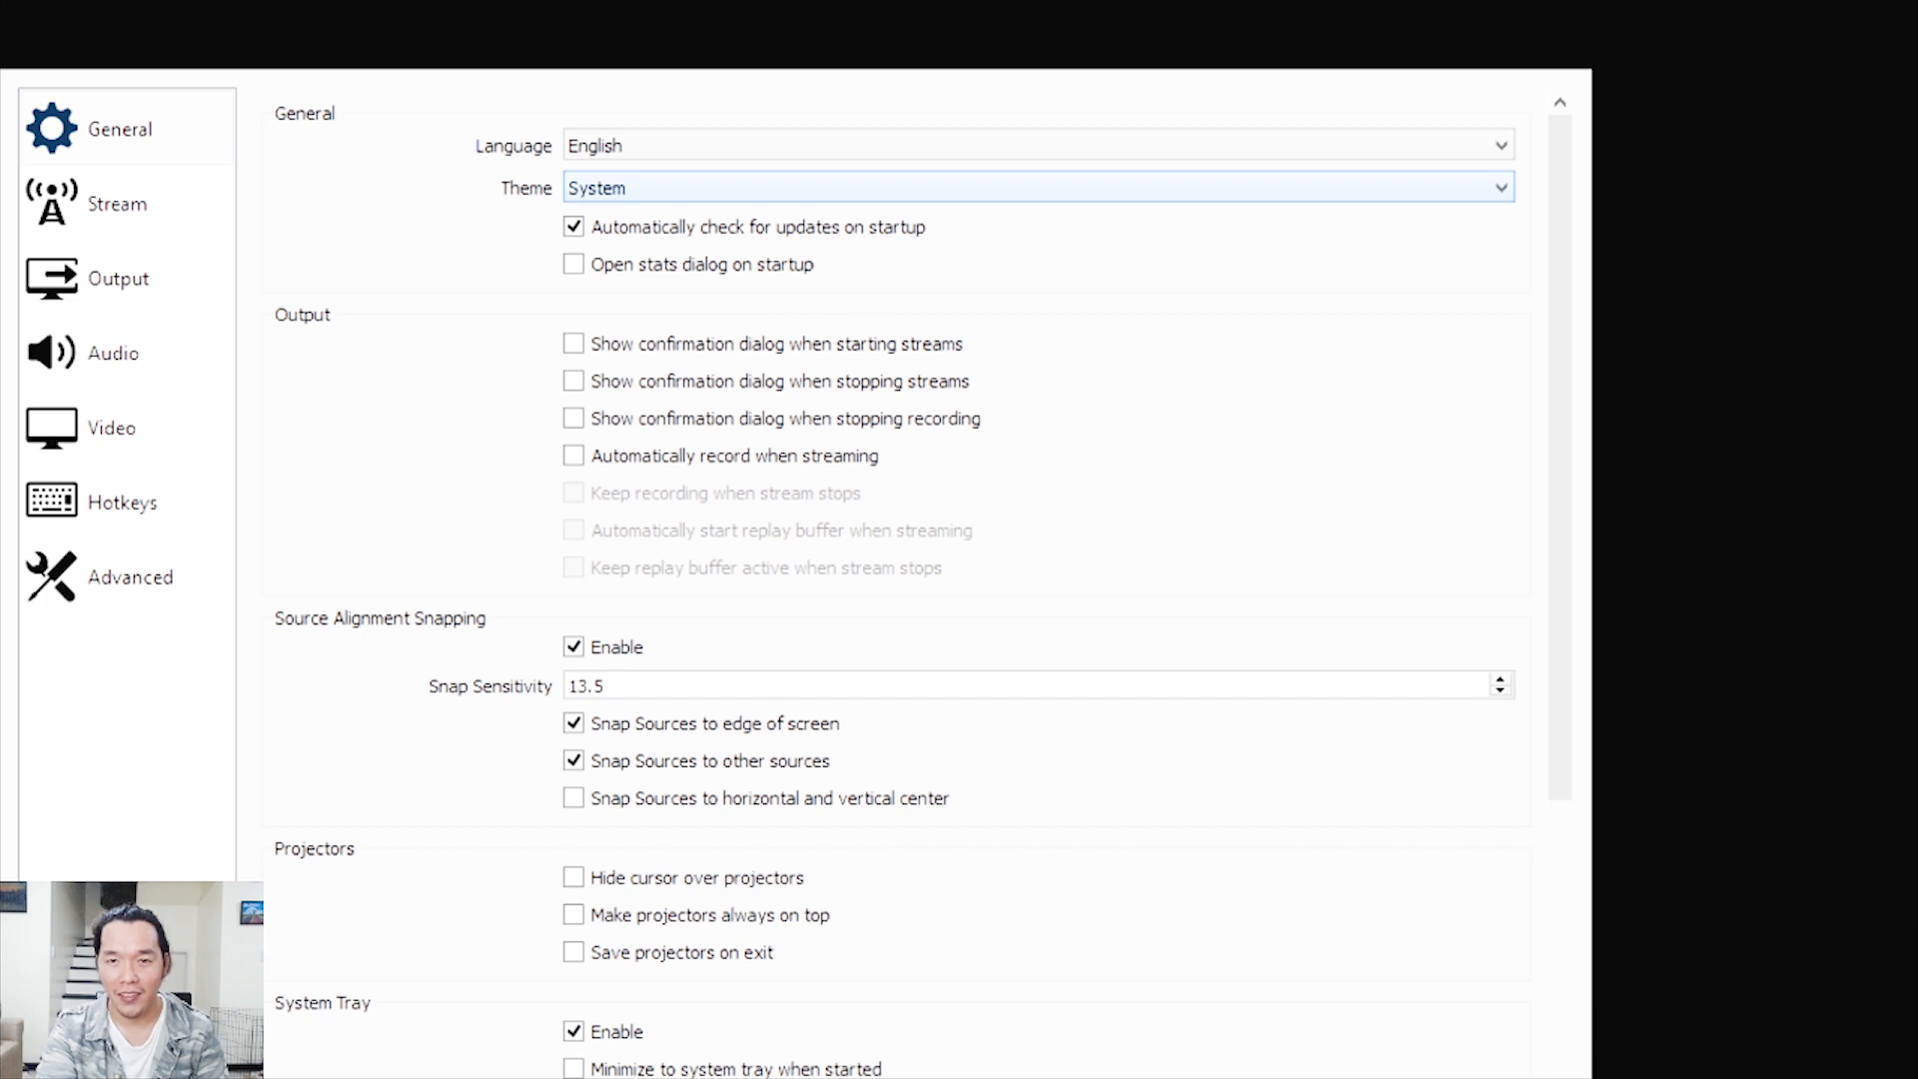
key("Up")
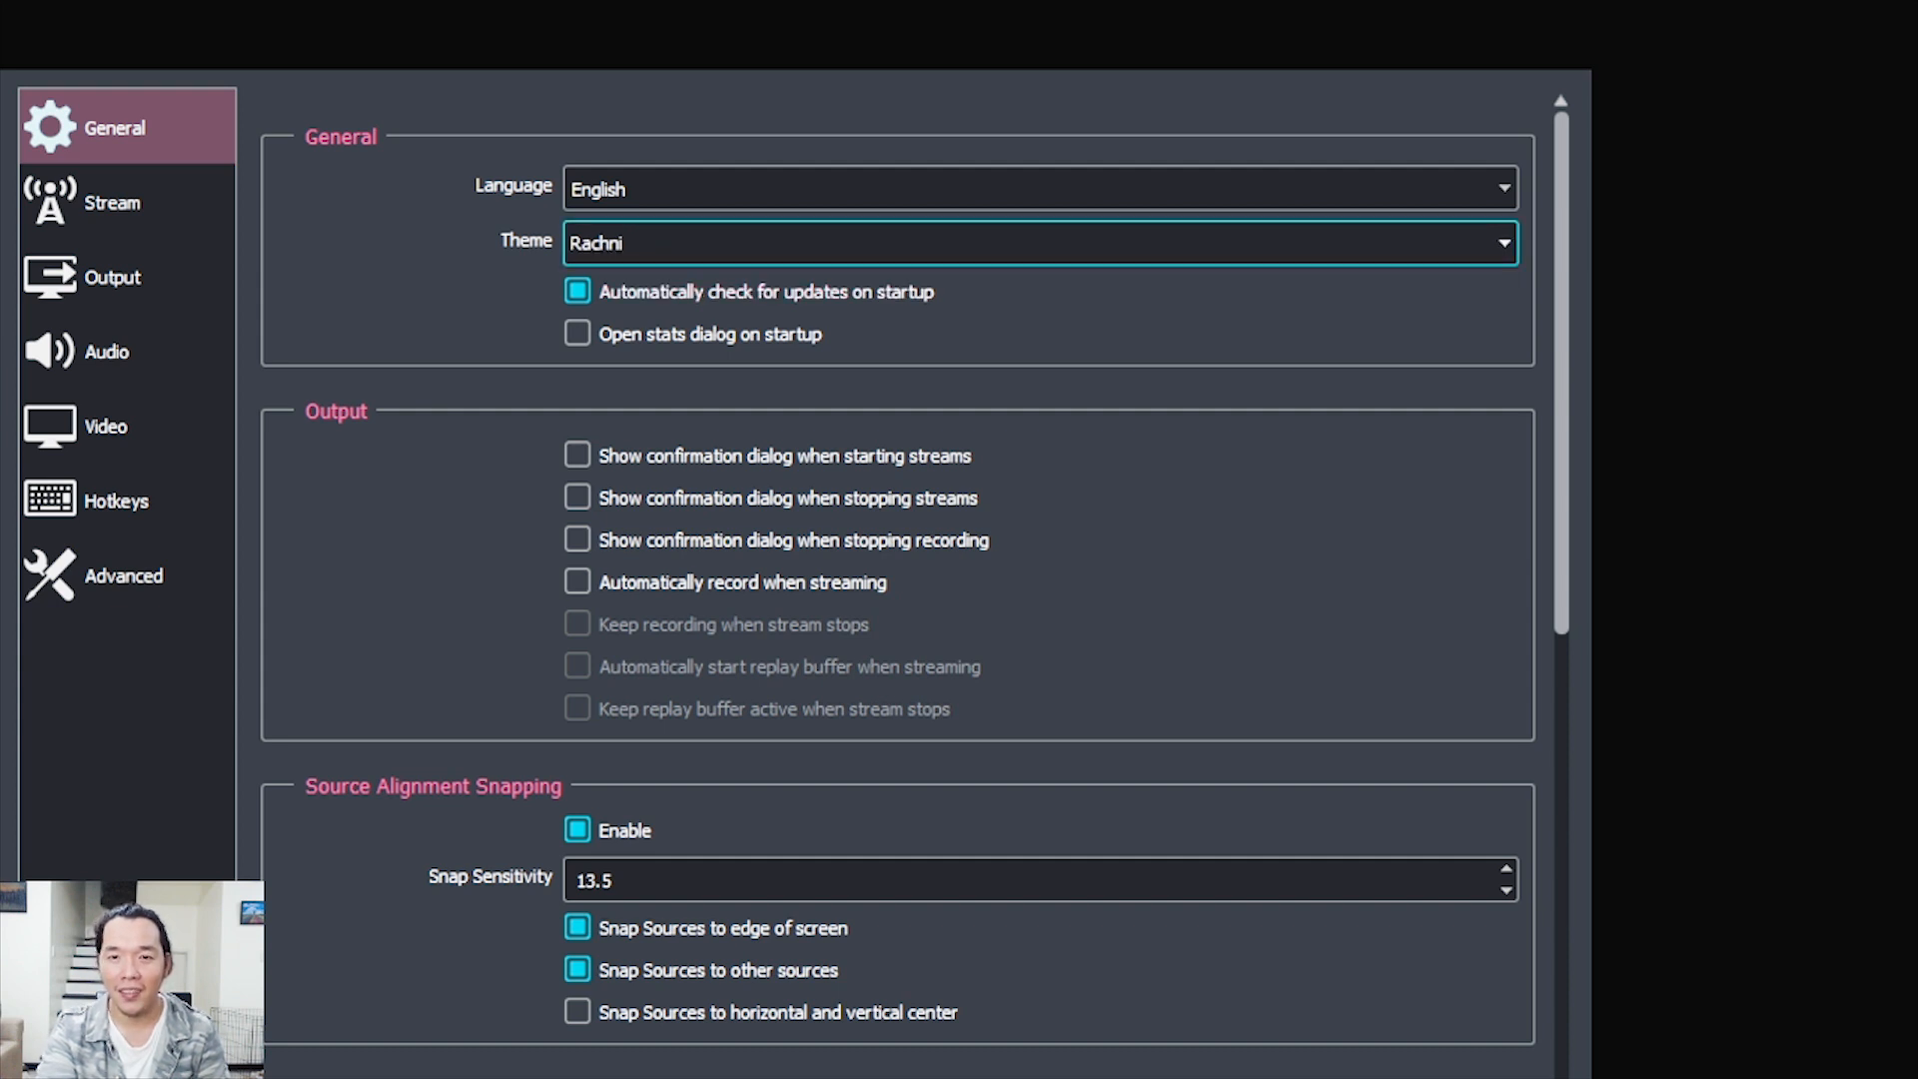
key("Up")
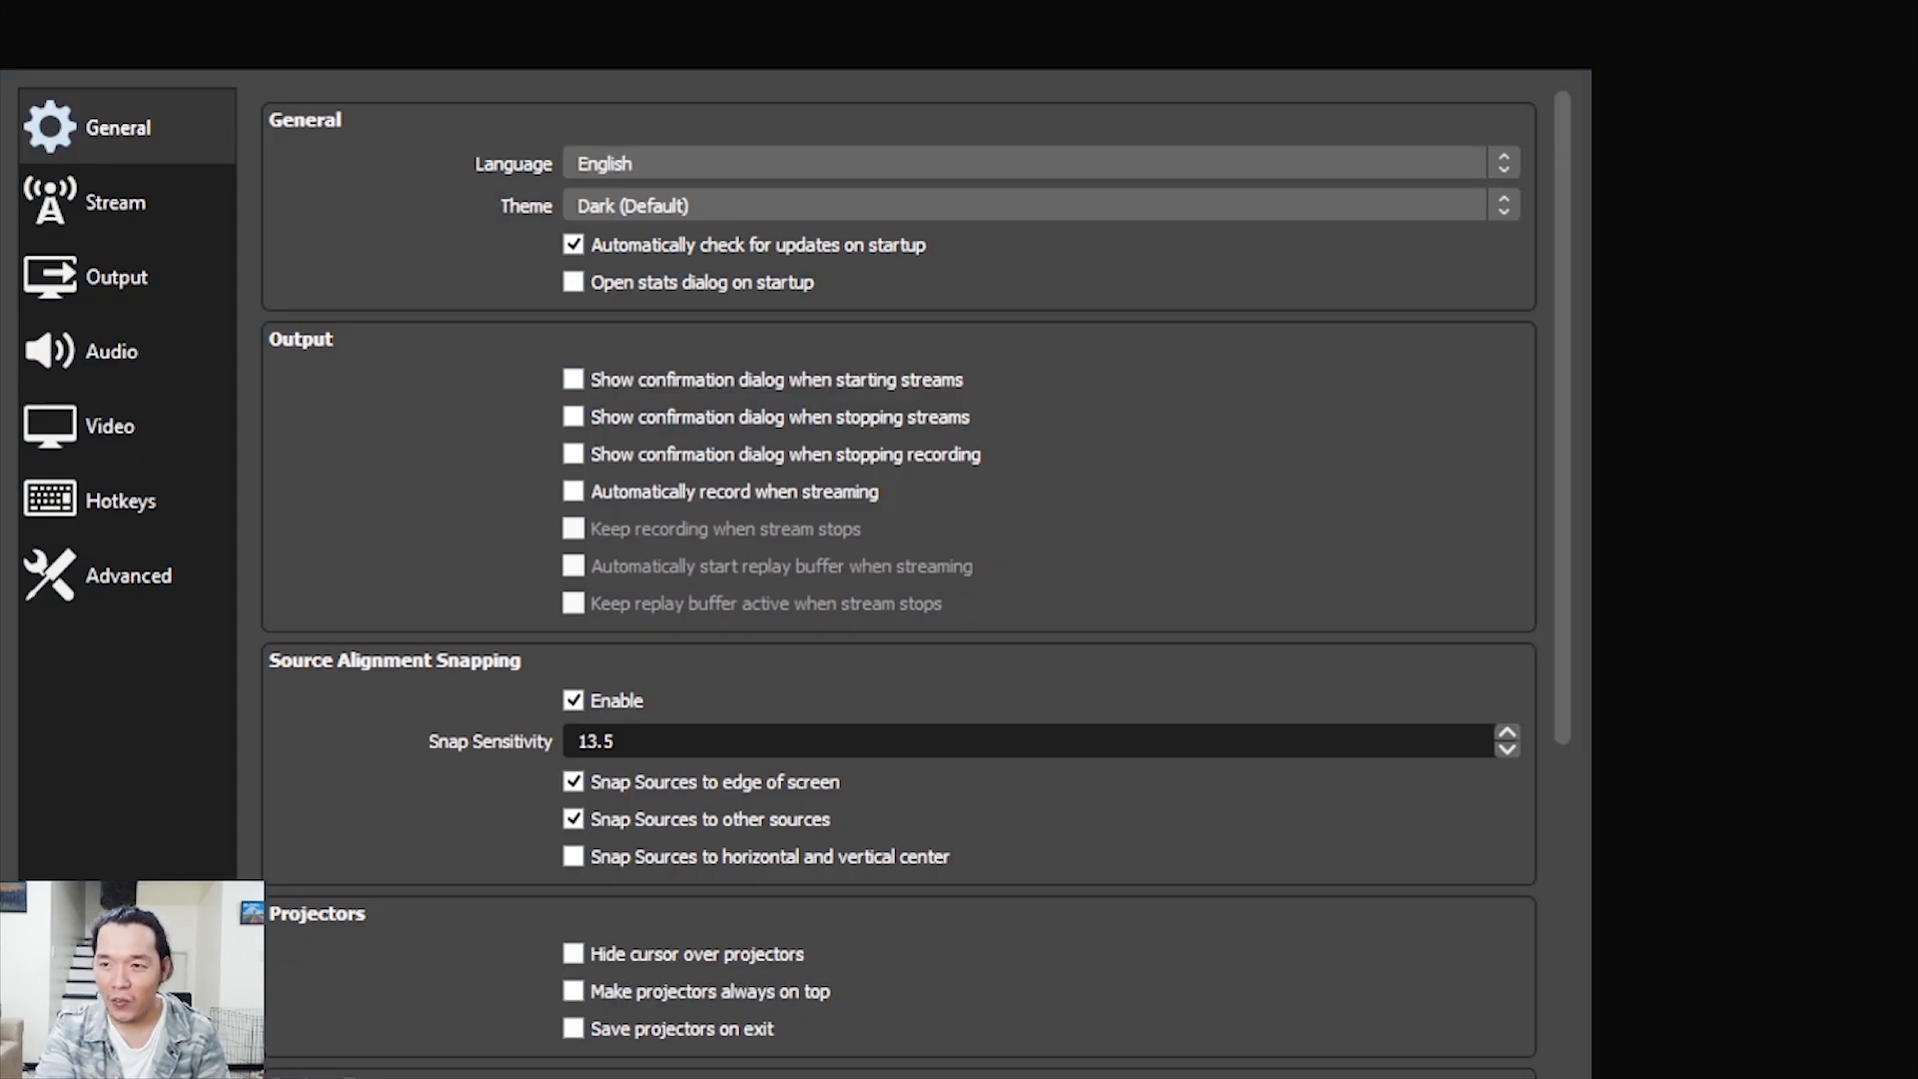
Review the general settings, from output confirmations and source snapping through projectors, system tray, preview and studio mode
scroll(899, 579, "down", 5)
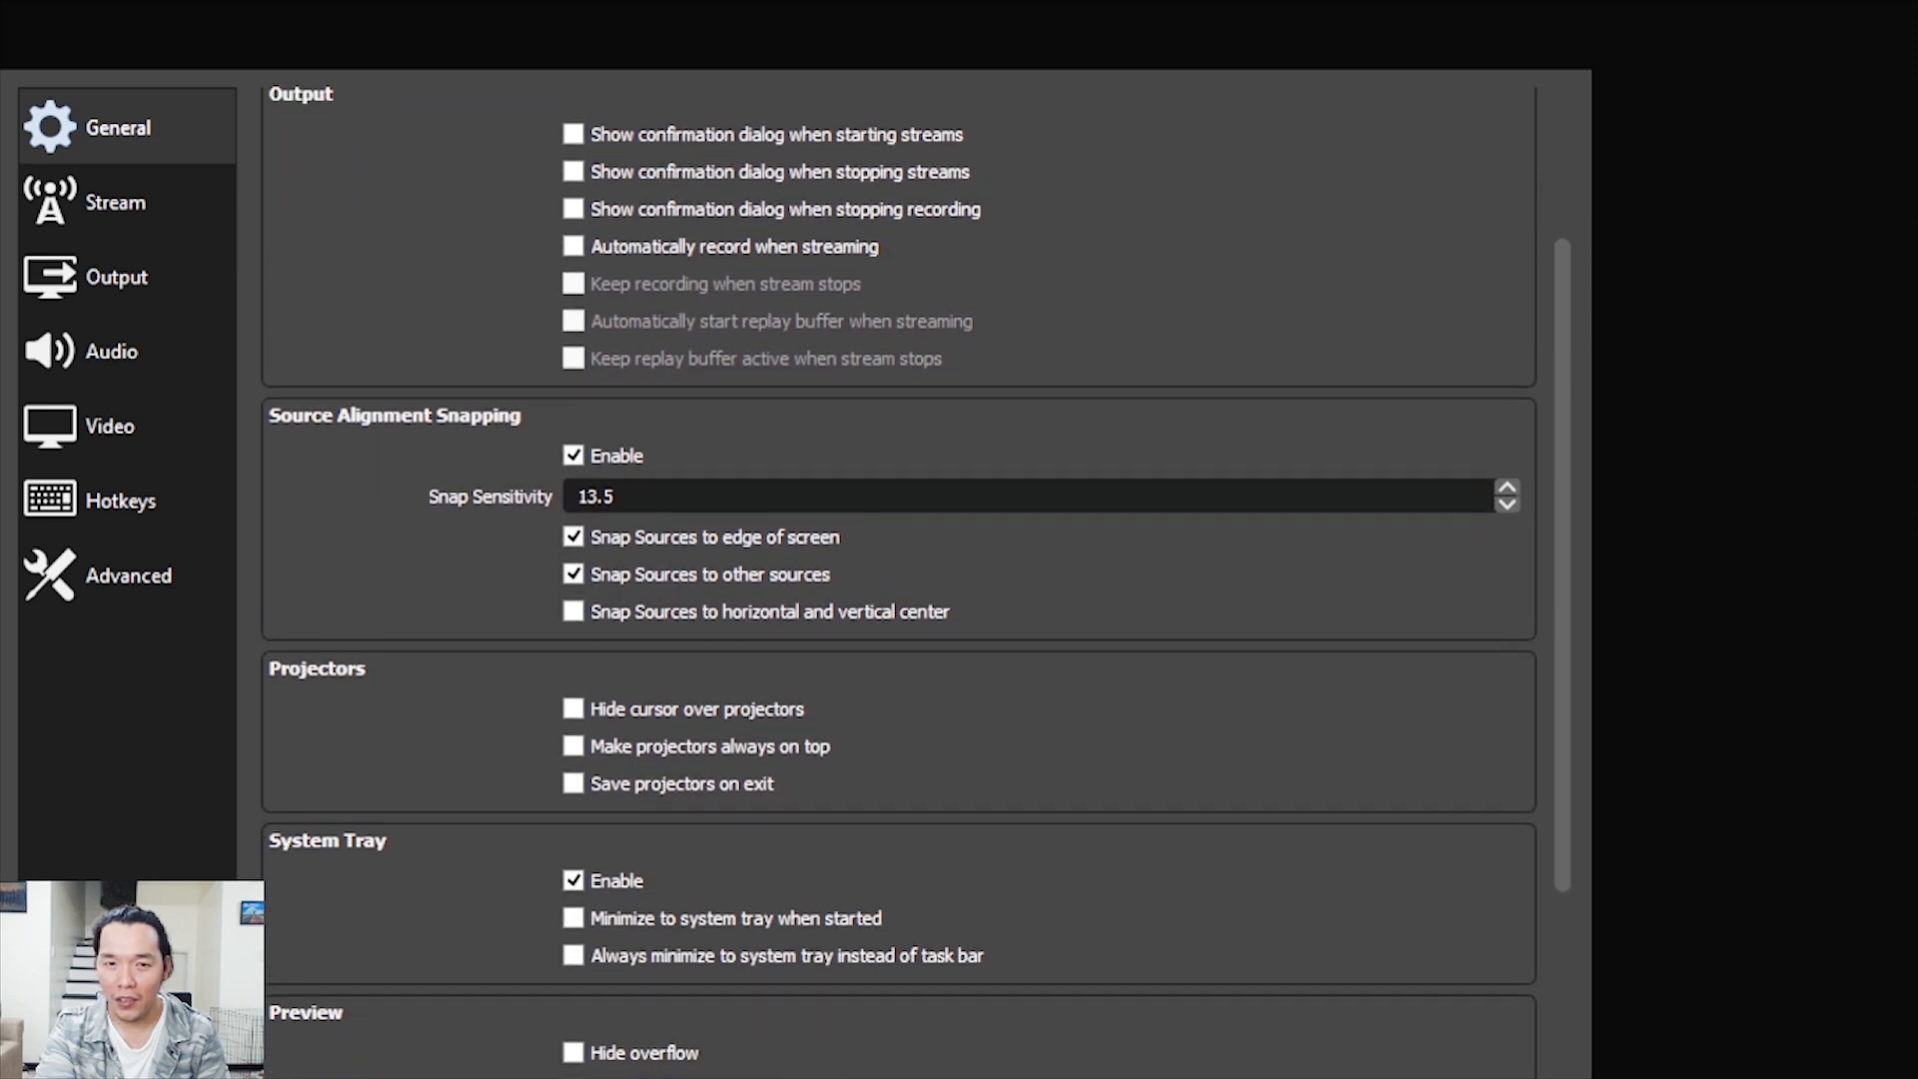
scroll(899, 579, "down", 5)
scroll(900, 580, "down", 3)
scroll(900, 579, "down", 2)
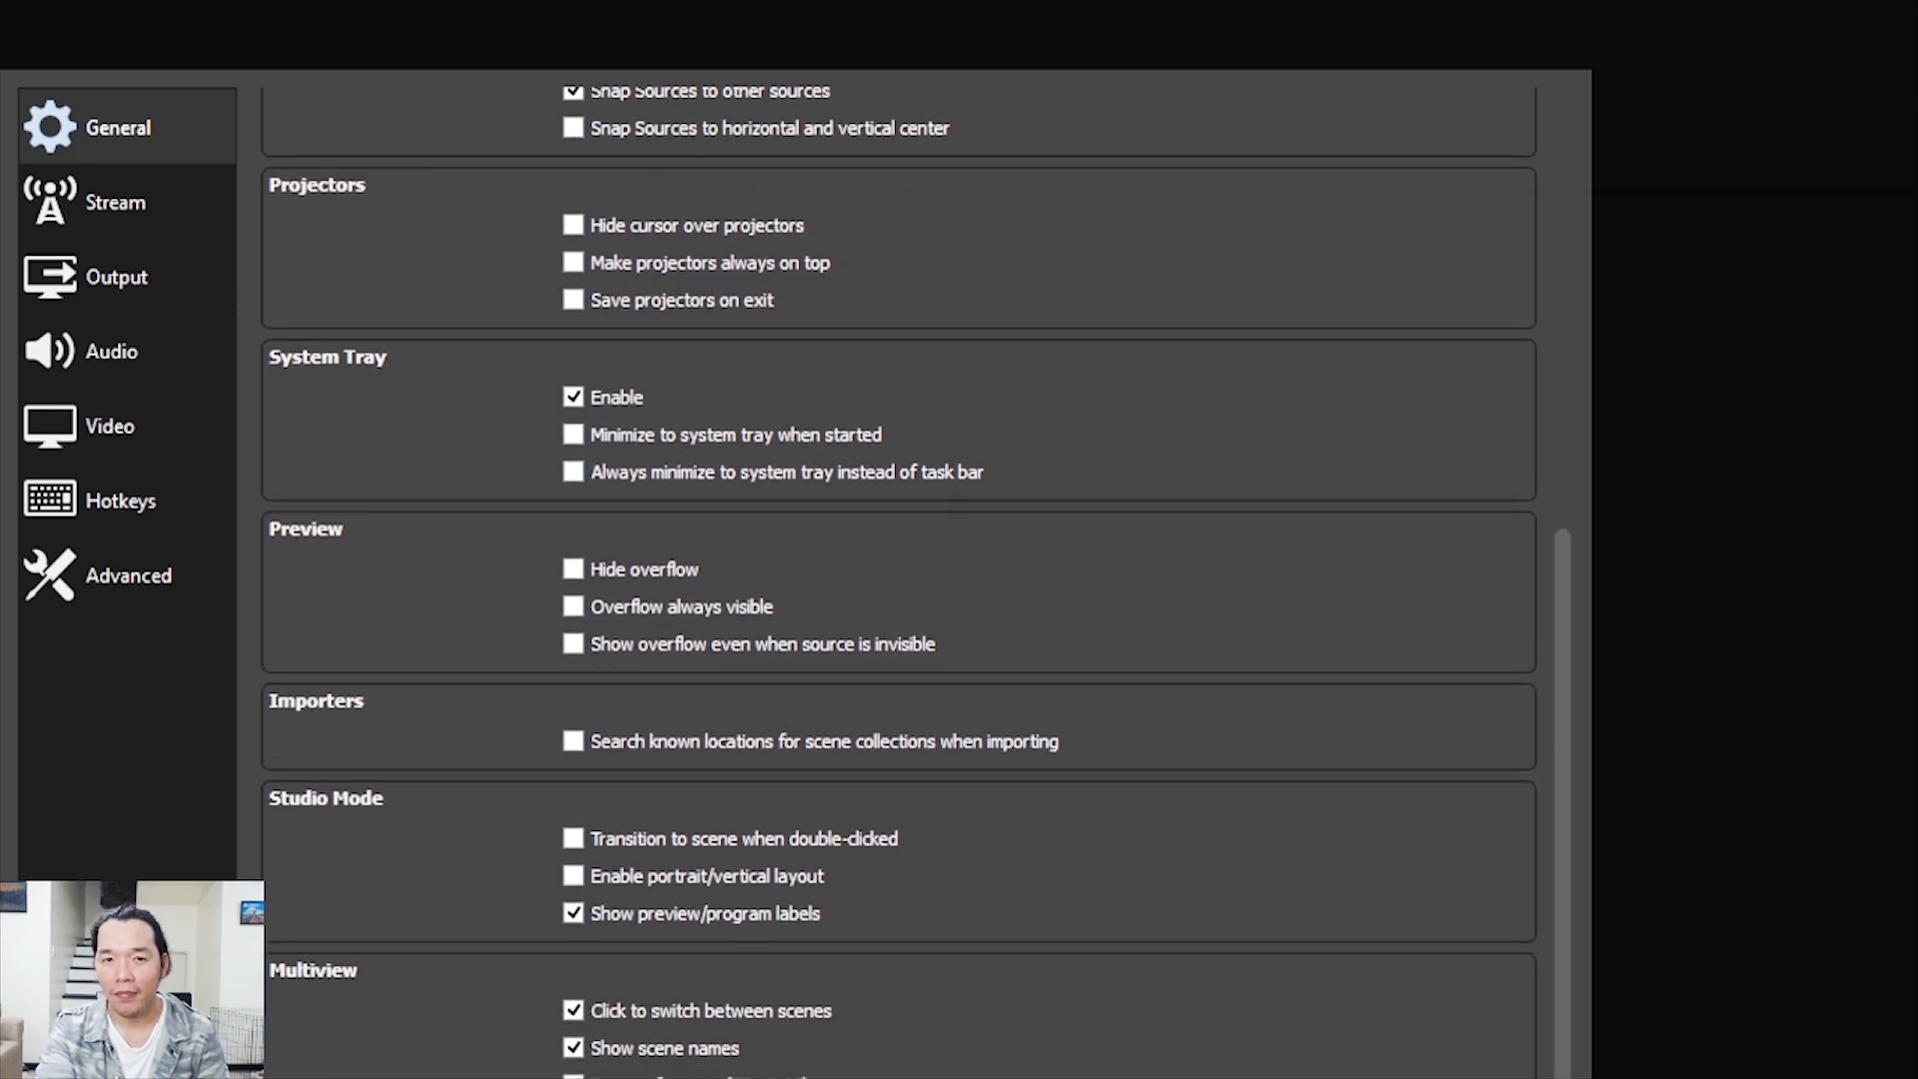
scroll(899, 579, "up", 15)
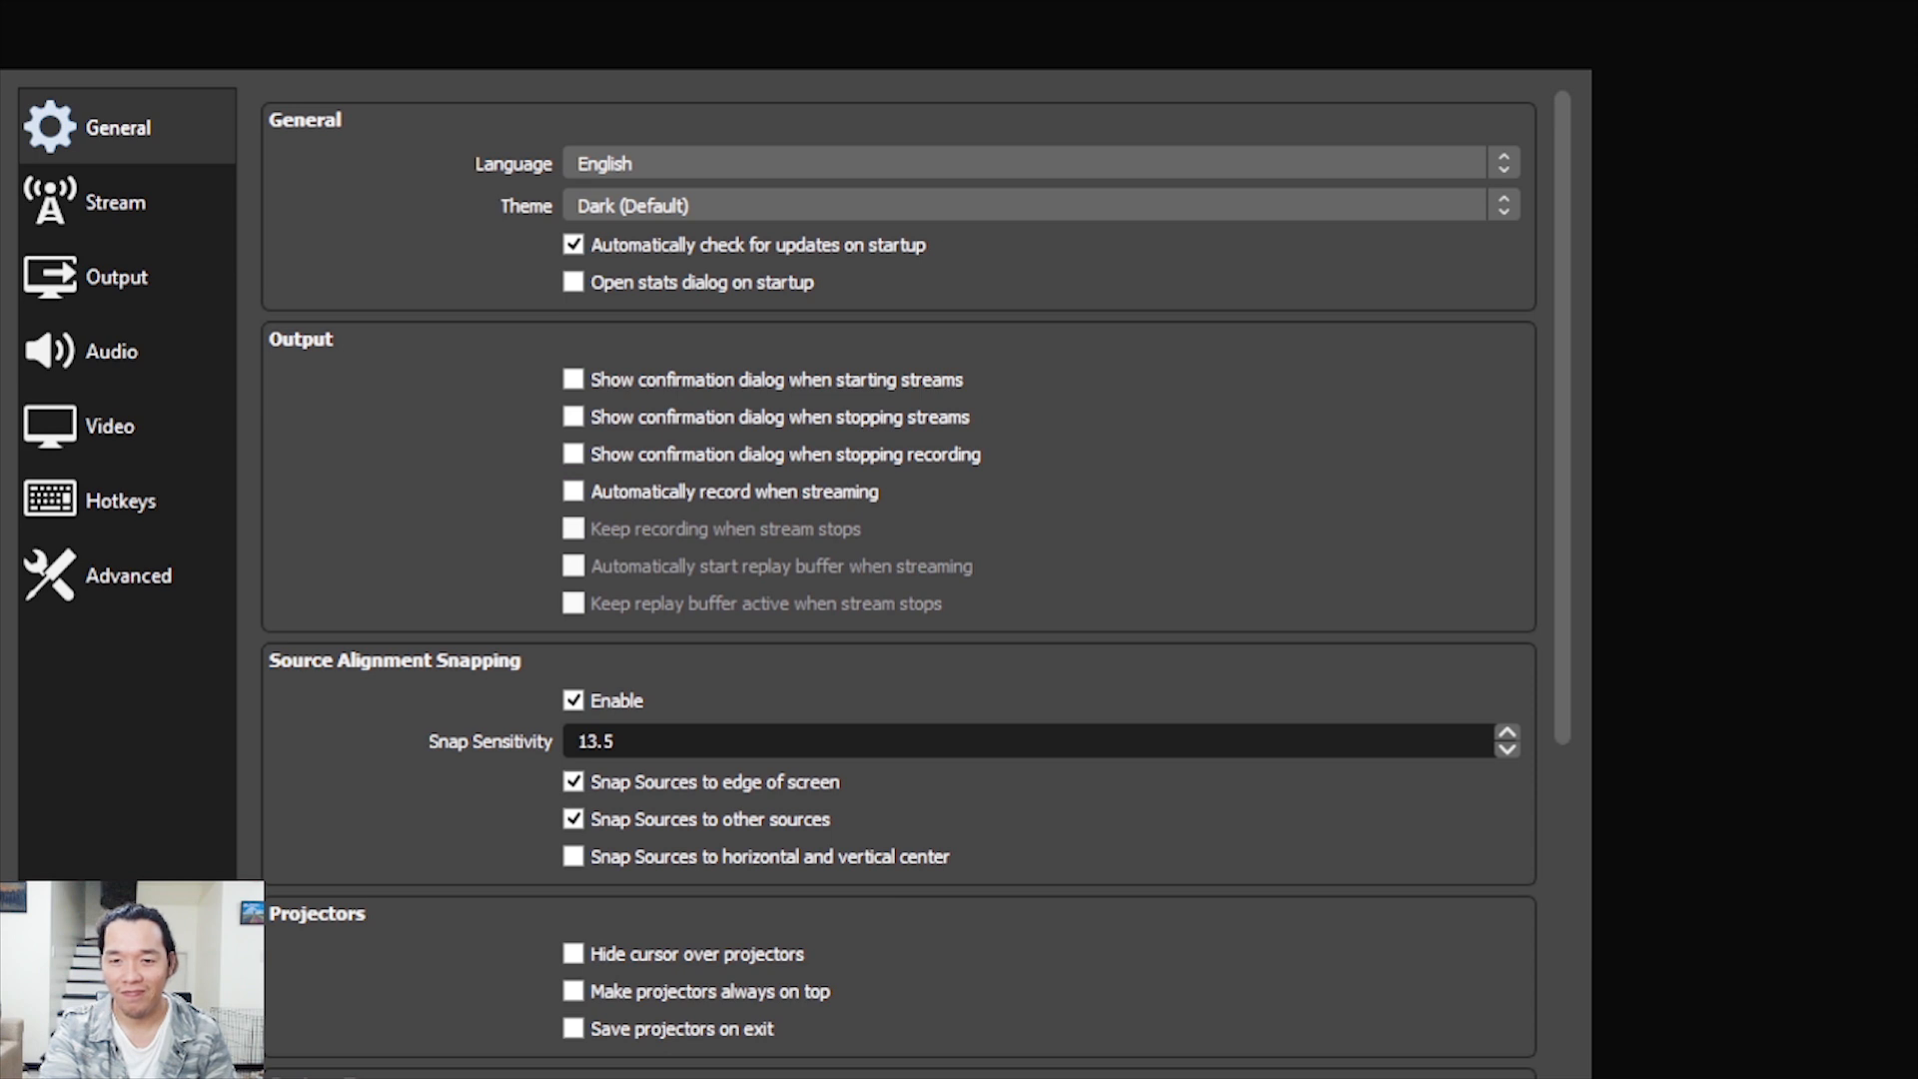
scroll(899, 579, "down", 10)
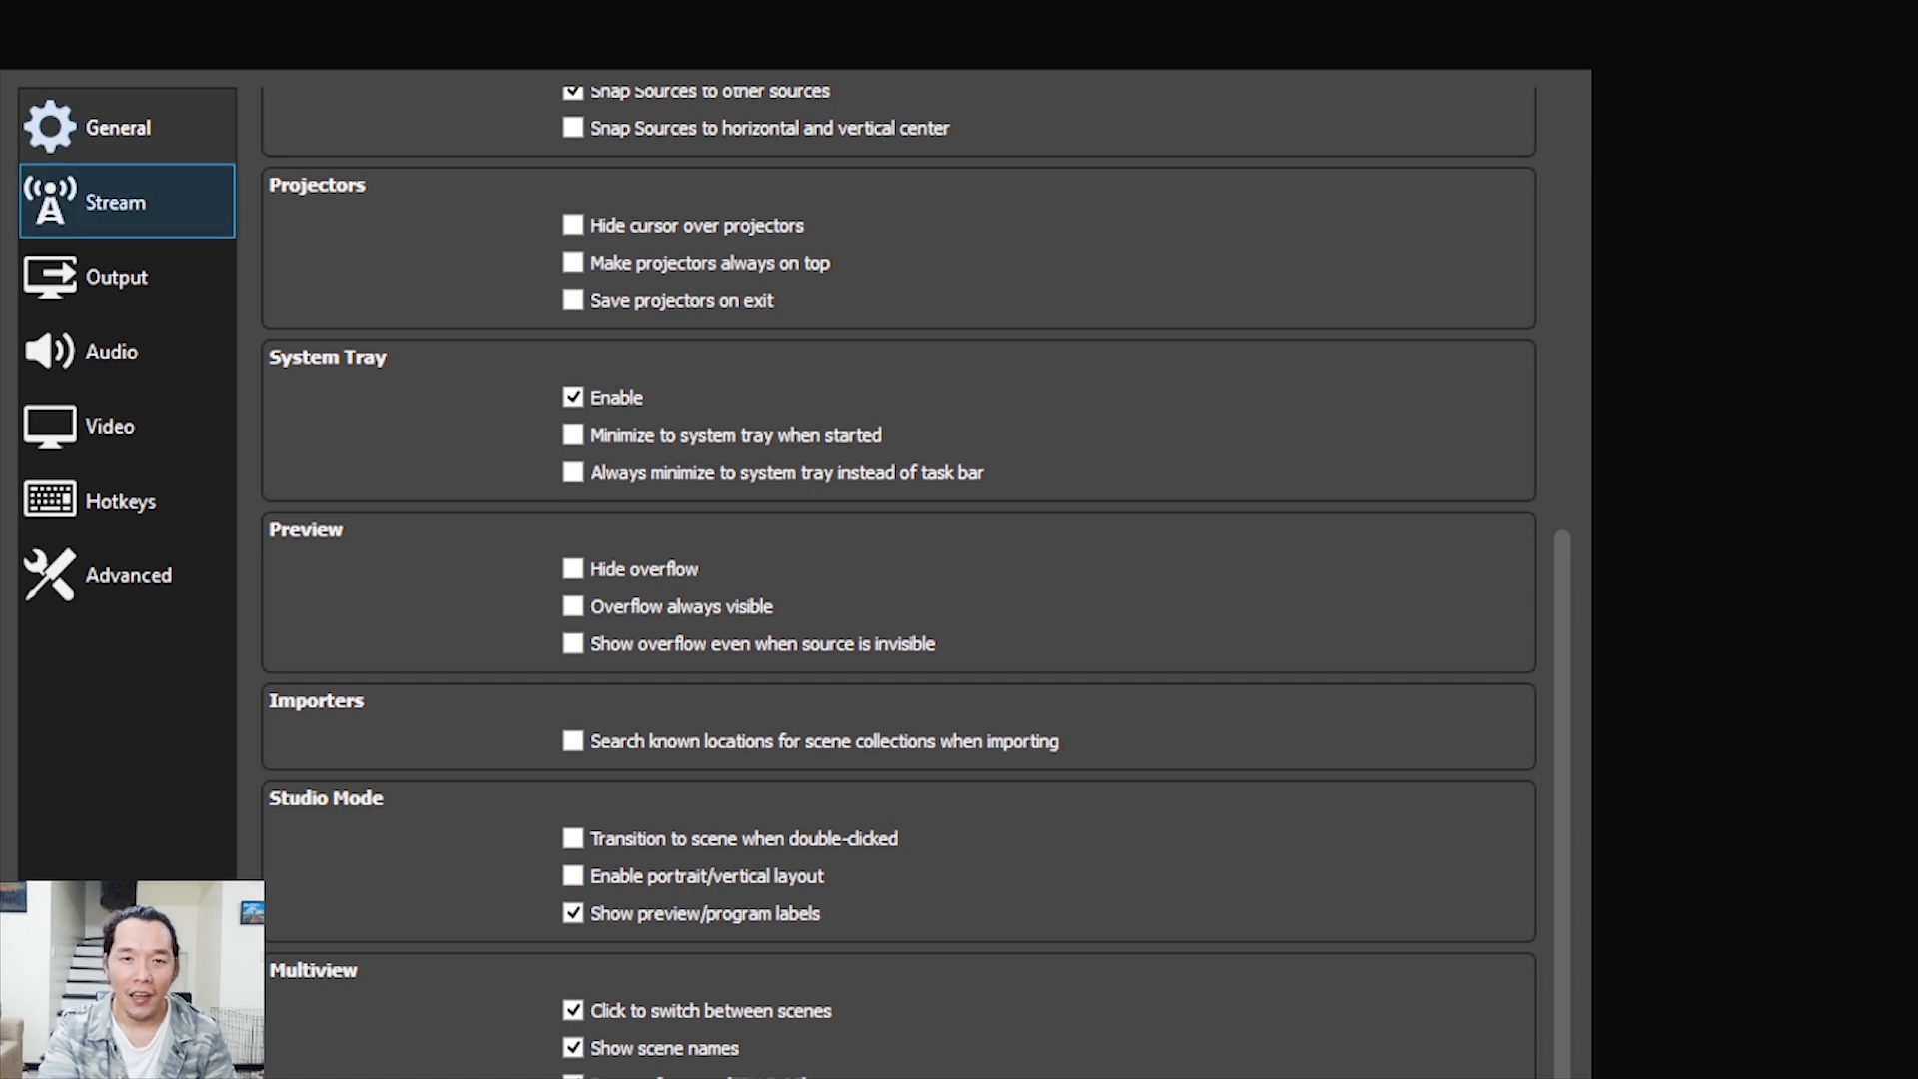
Open the stream settings and check the list of streaming services, keeping Facebook Live
left_click(127, 201)
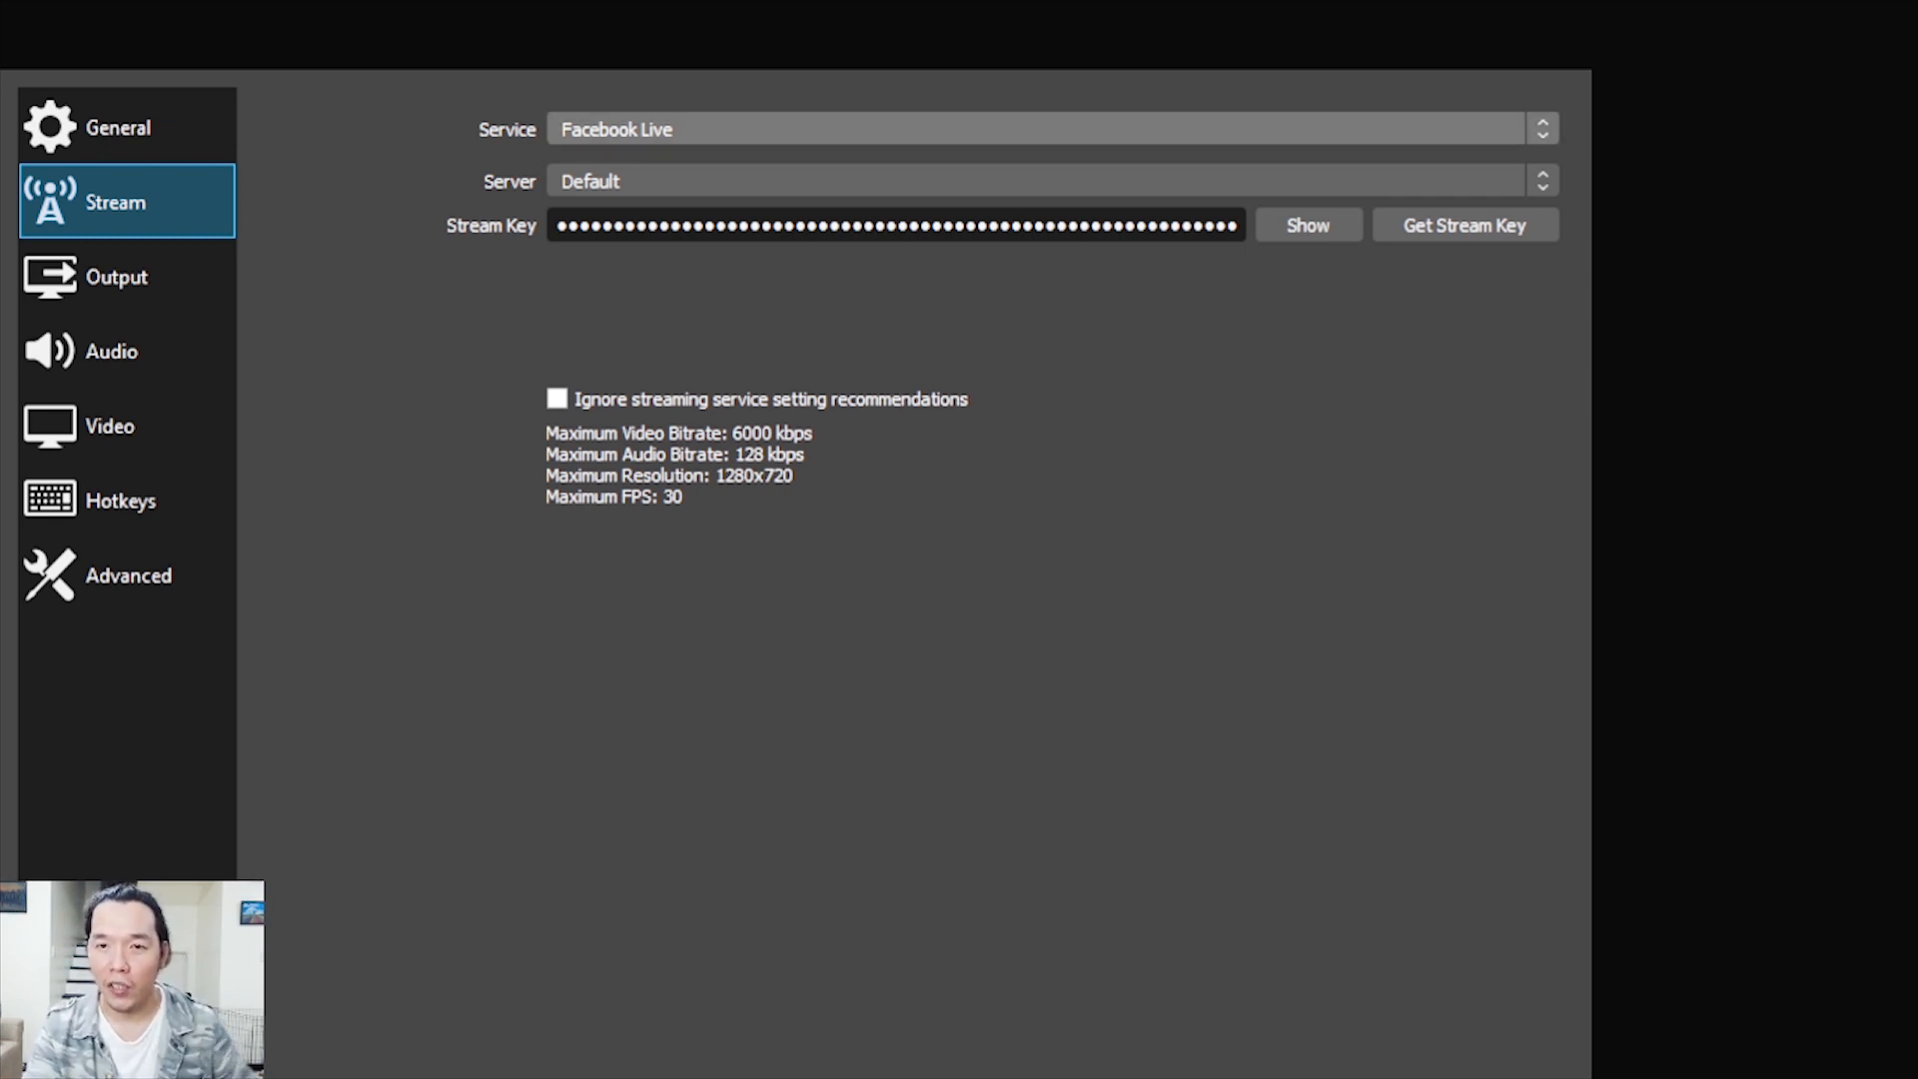
left_click(1052, 129)
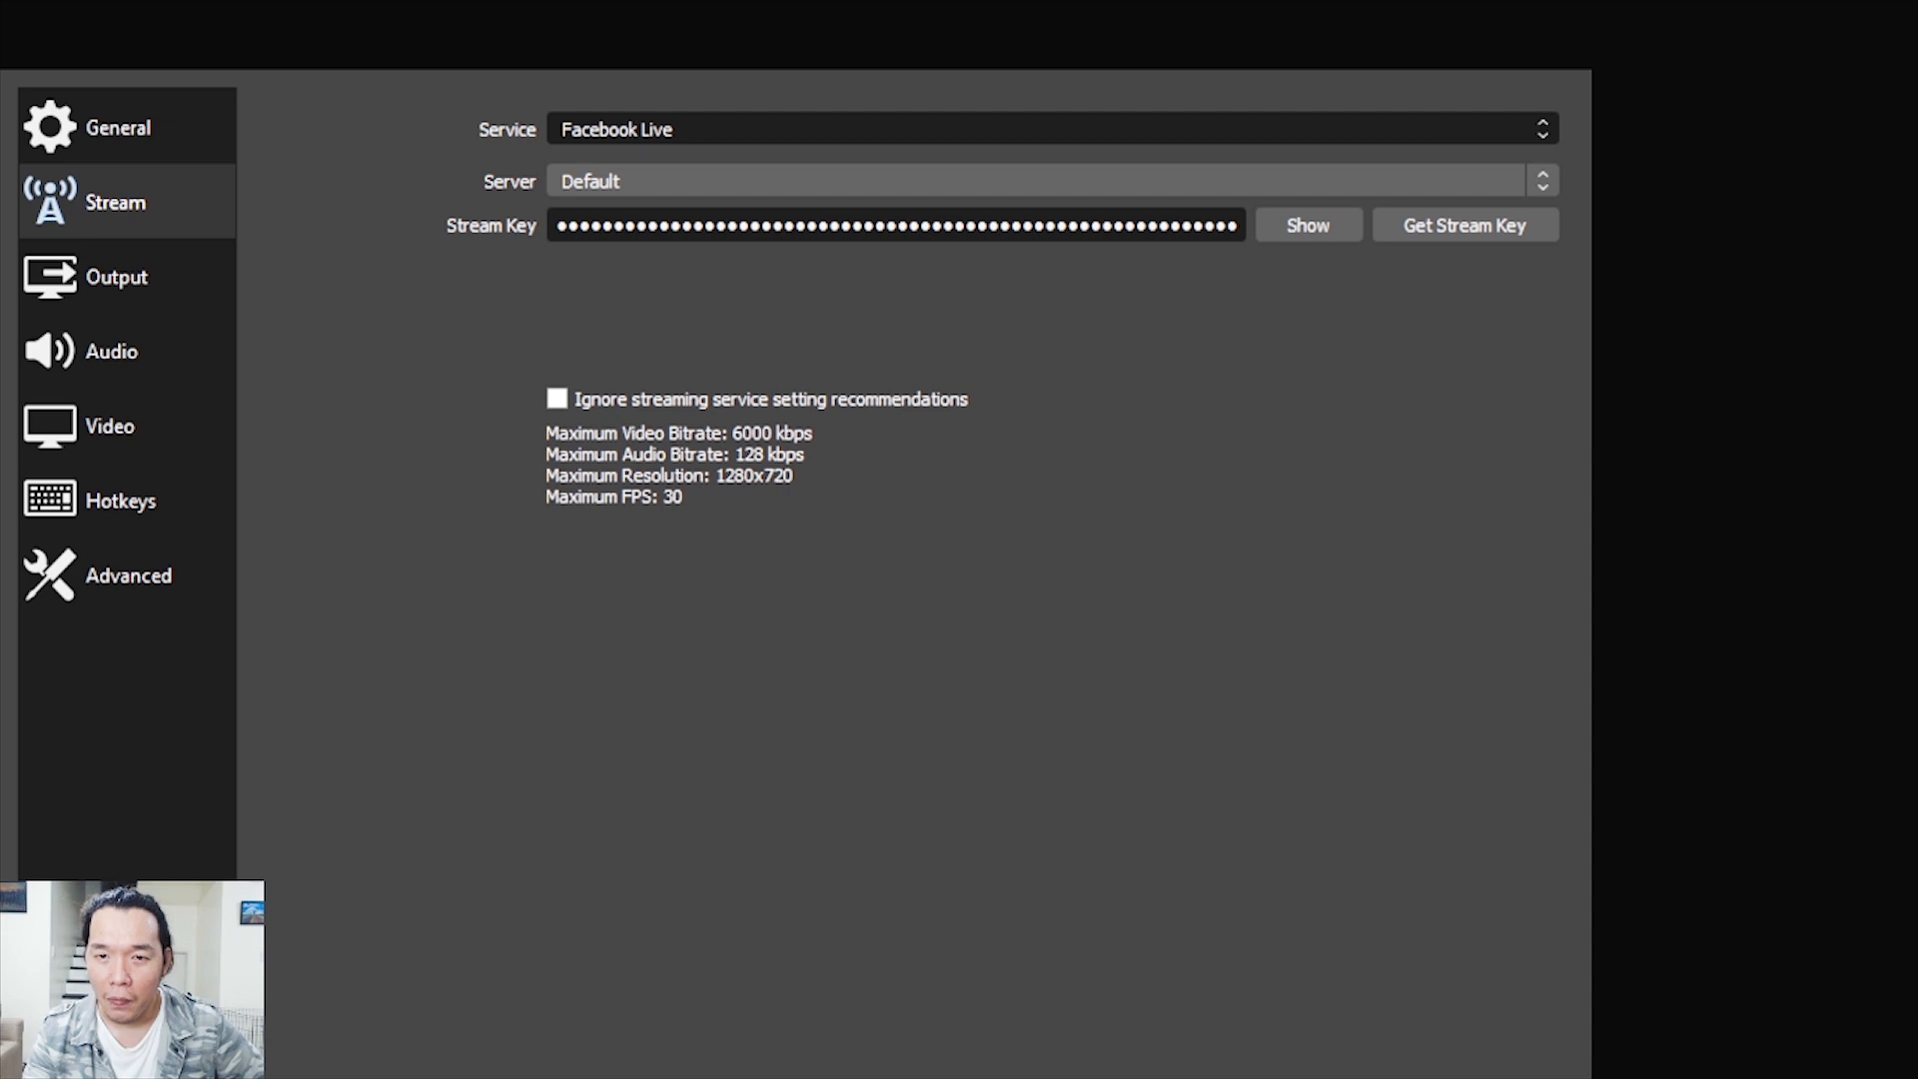
left_click(1052, 129)
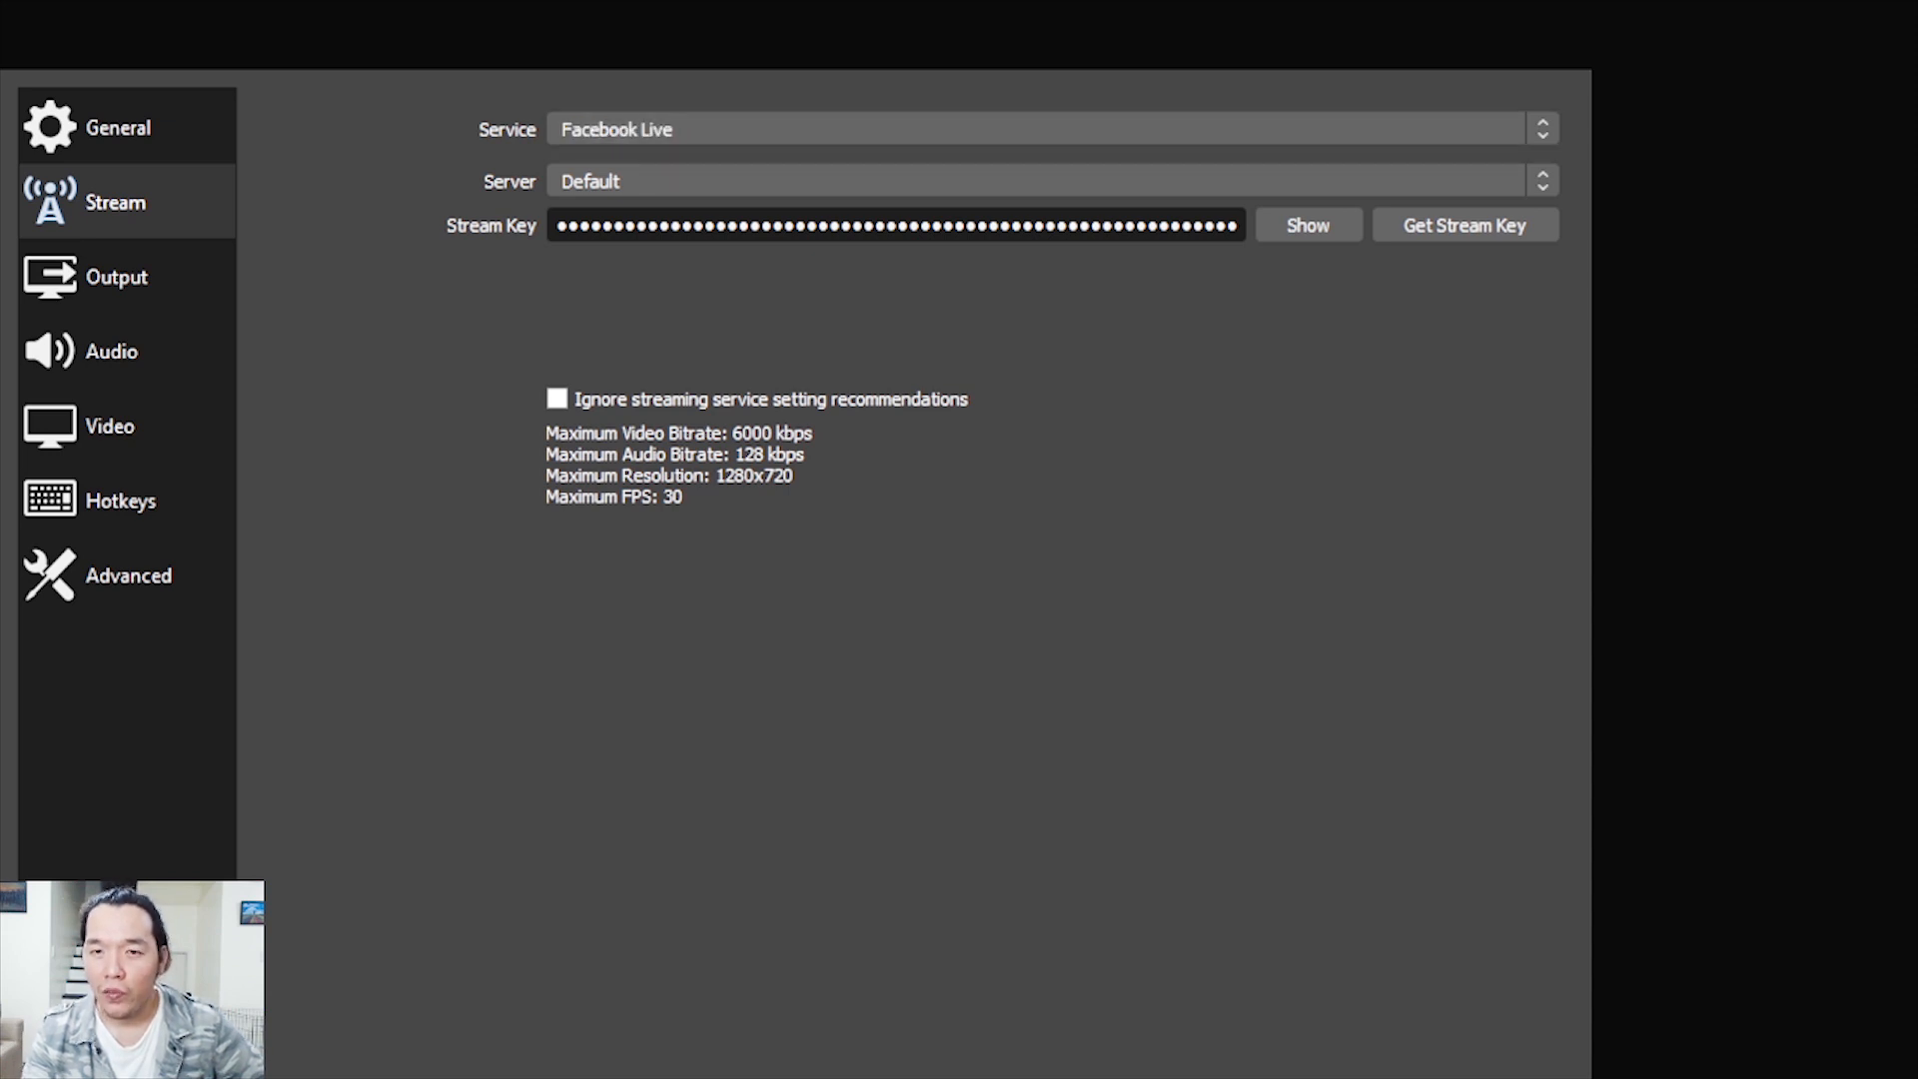
left_click(1052, 129)
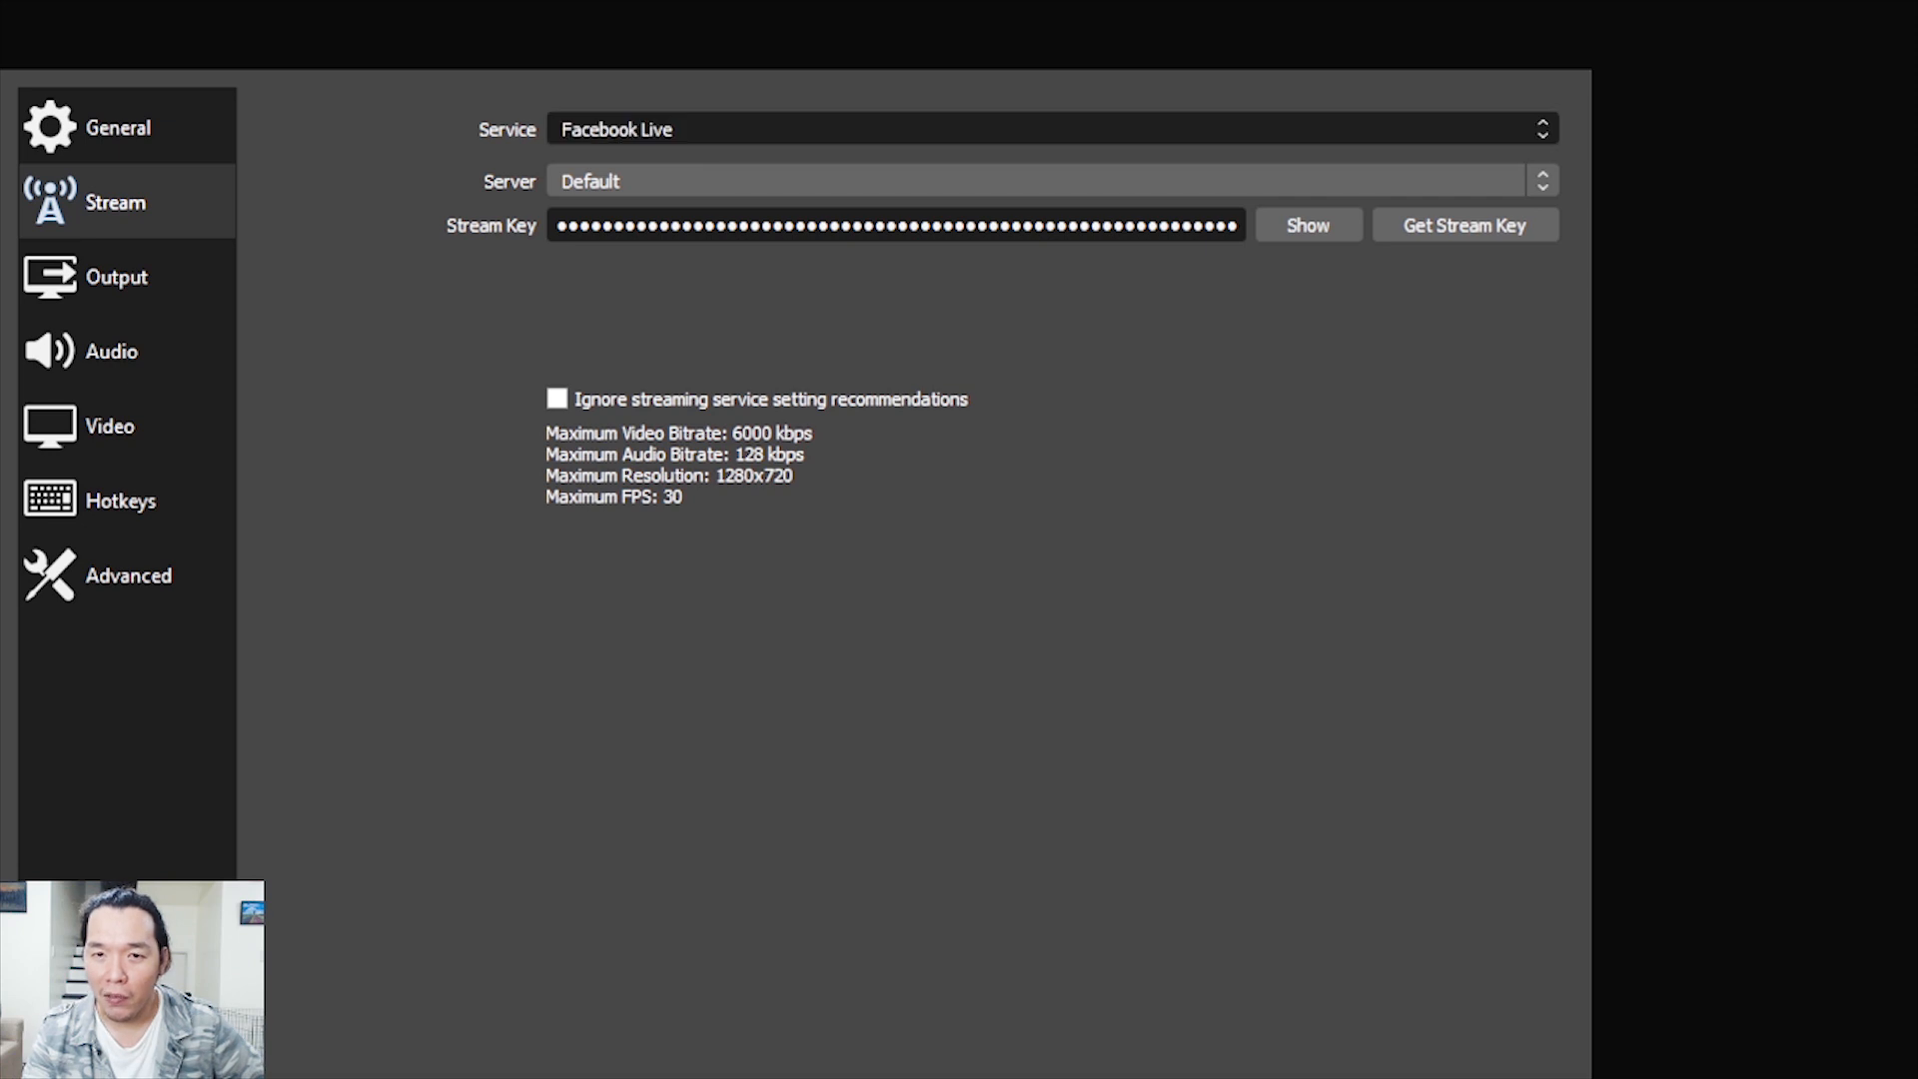
key("Escape")
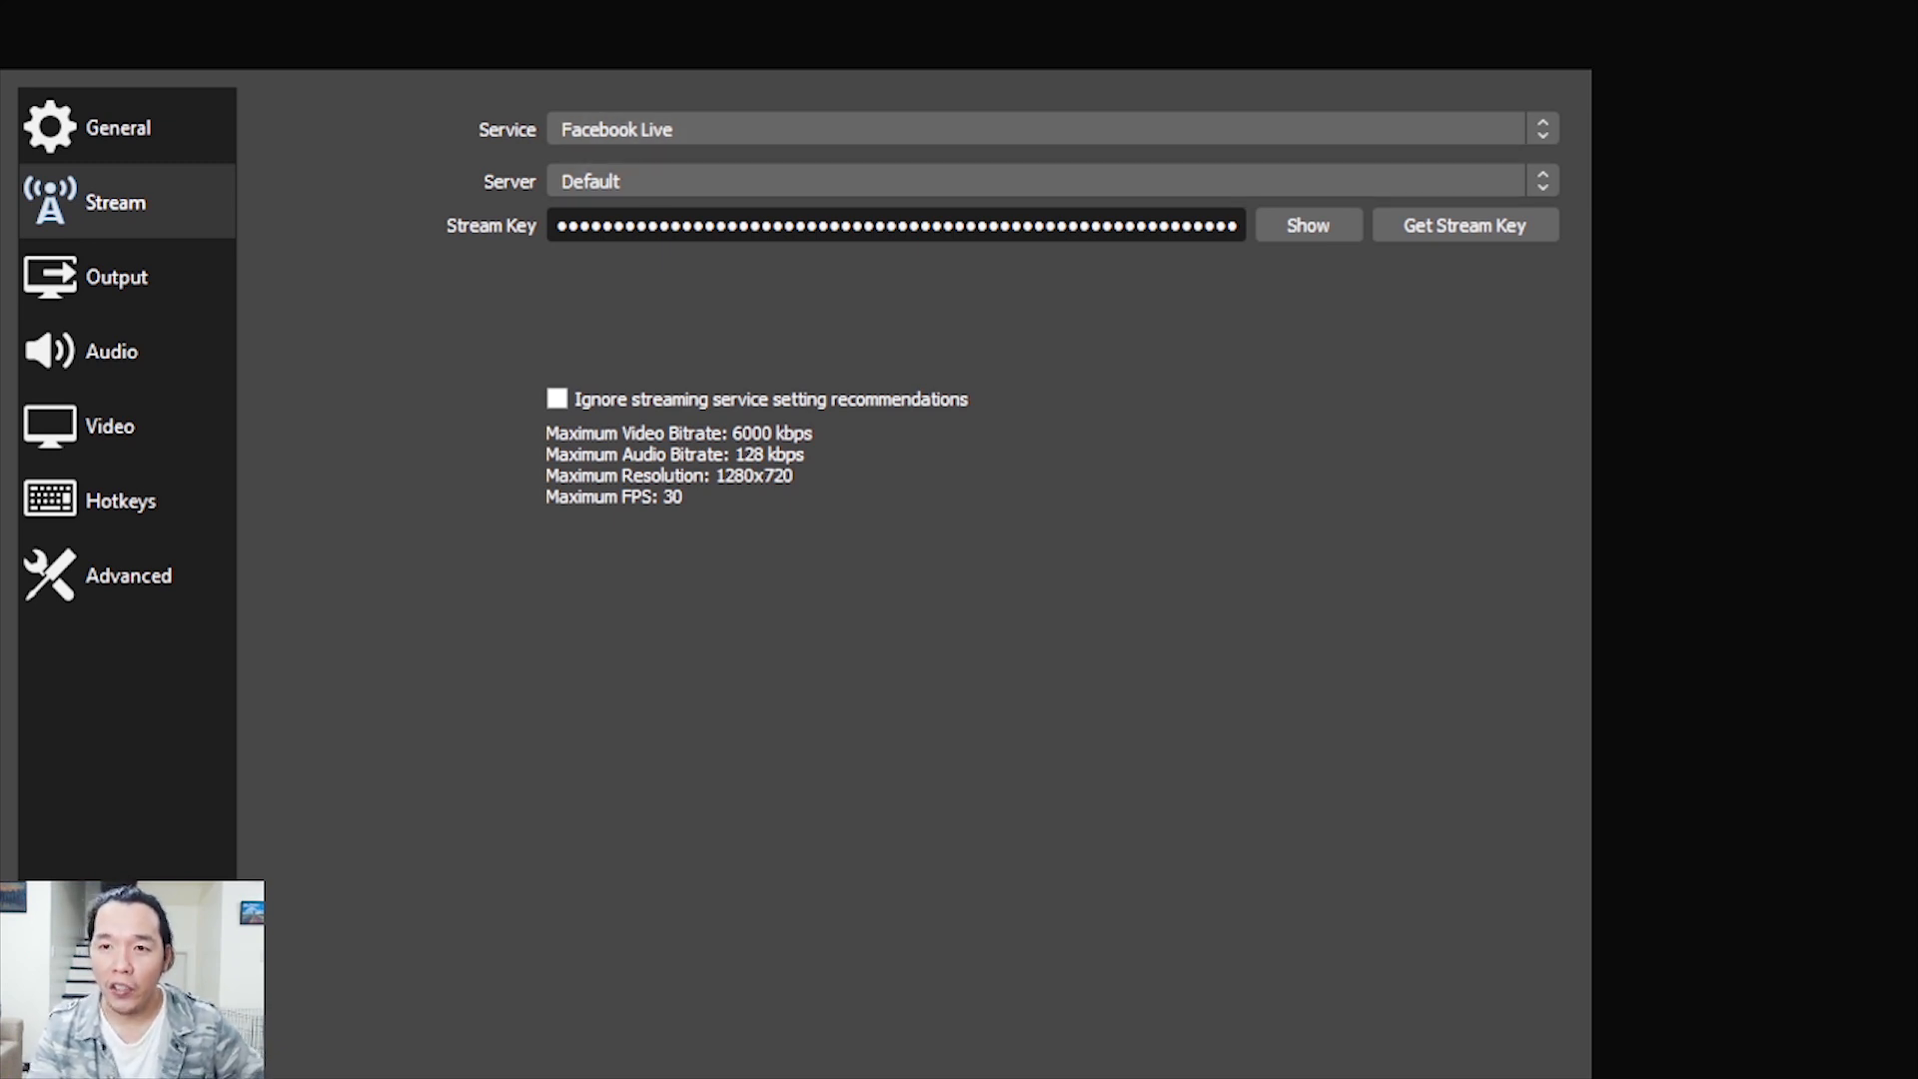
Replace the contents of the Facebook Live stream key field with the copied stream key
double_click(898, 226)
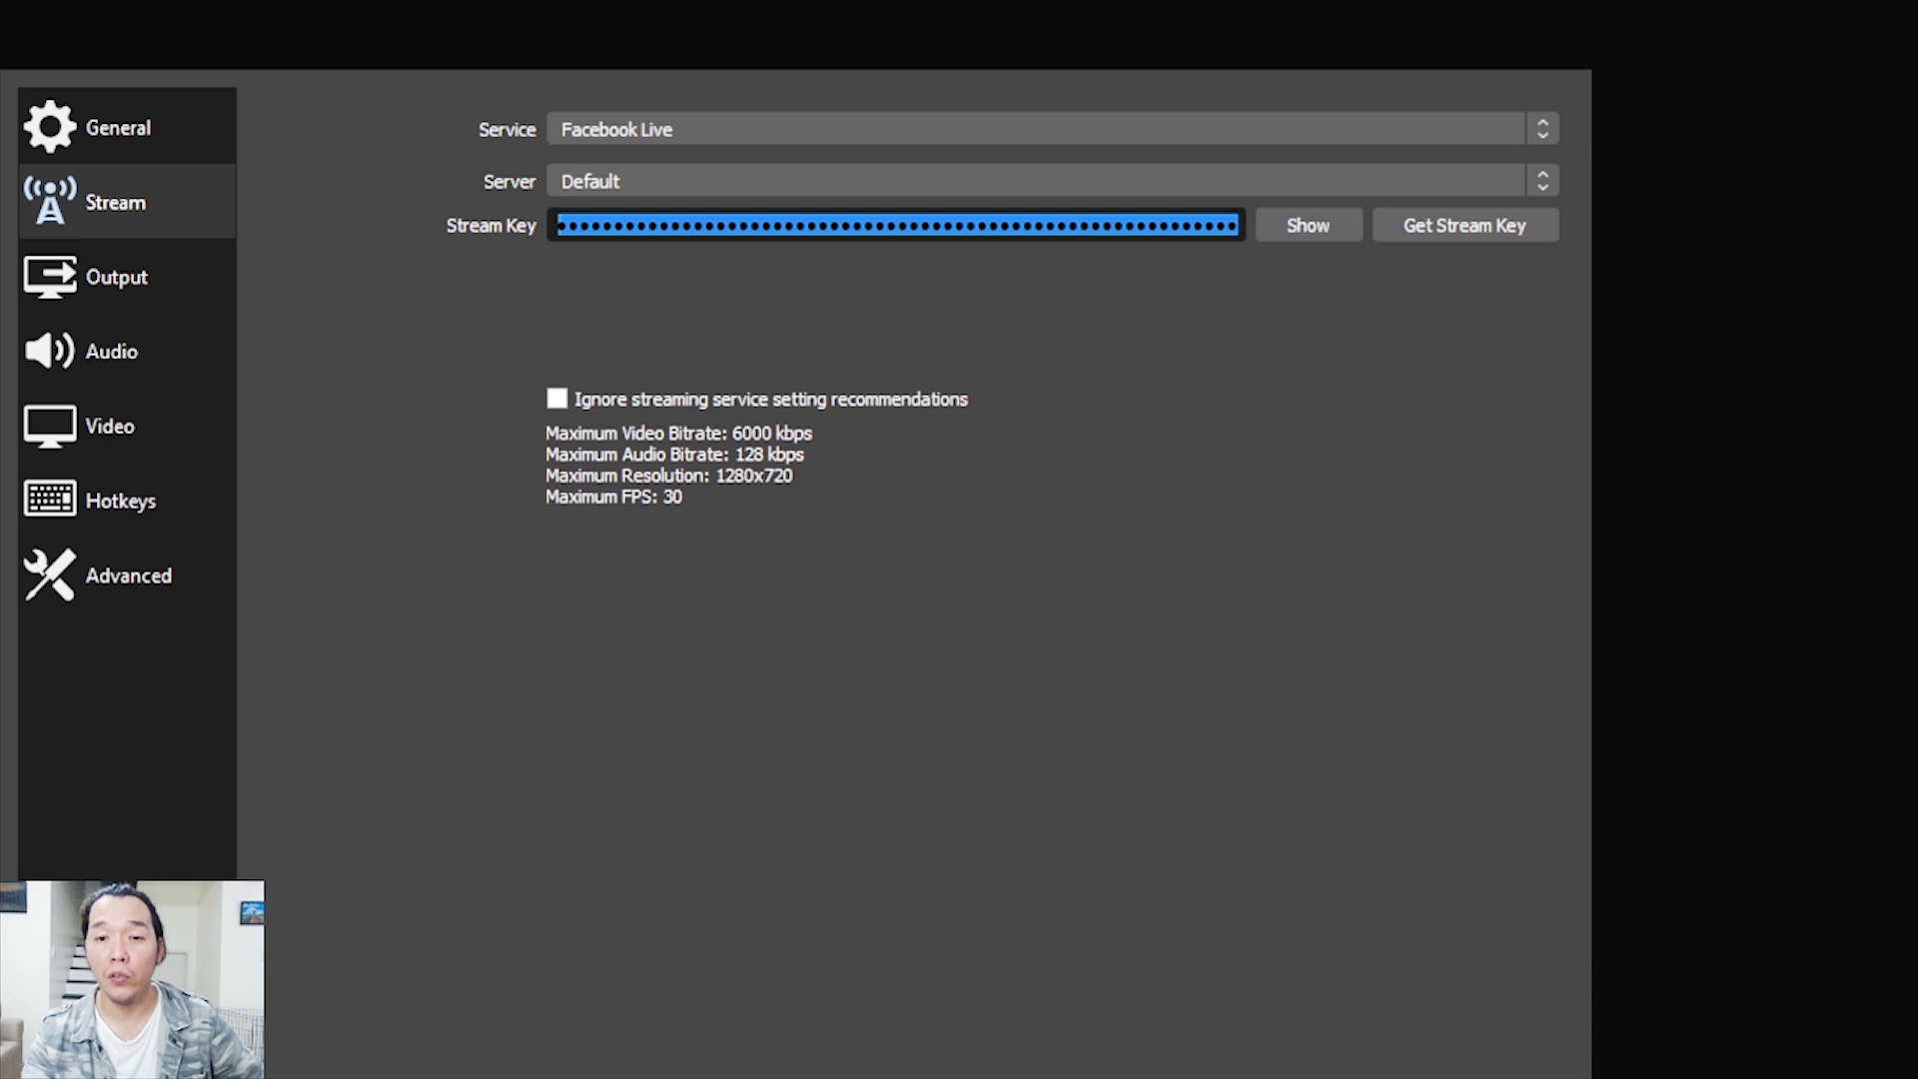
key("ctrl+v")
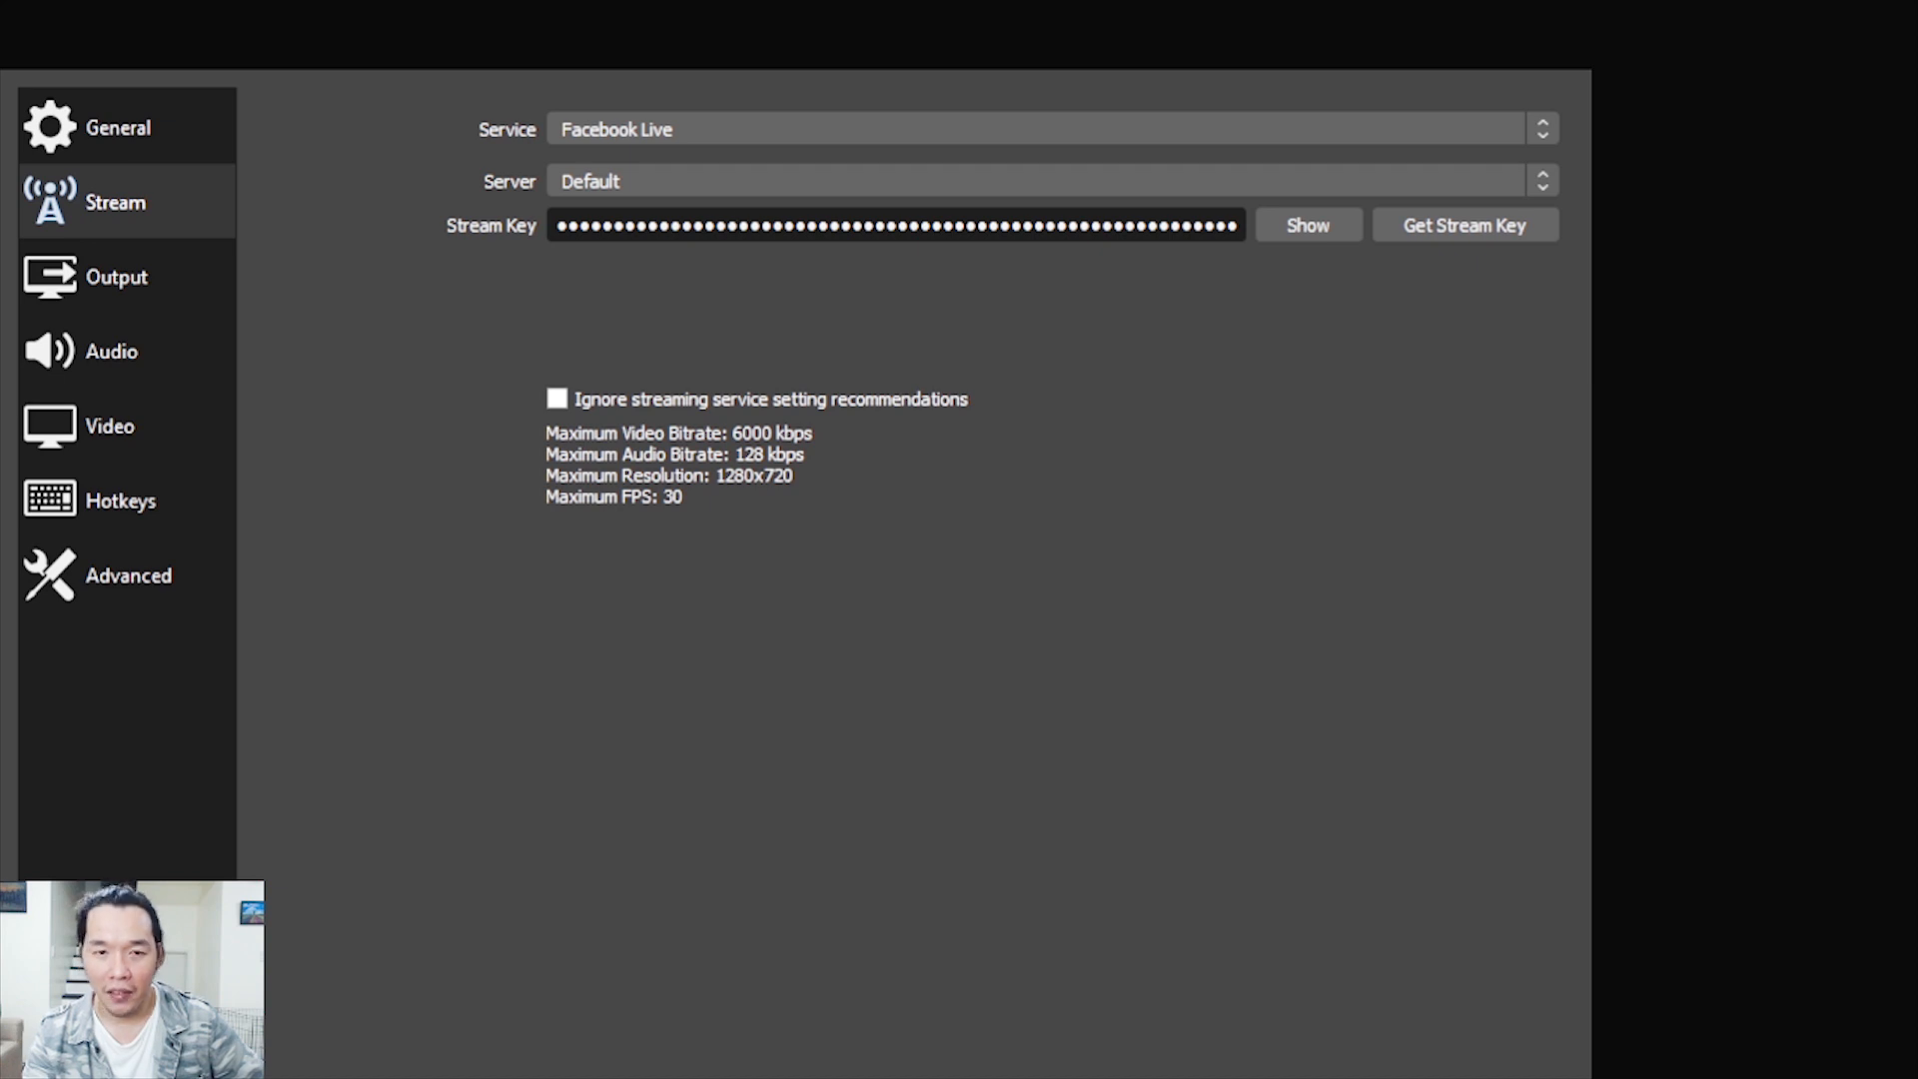
left_click(127, 276)
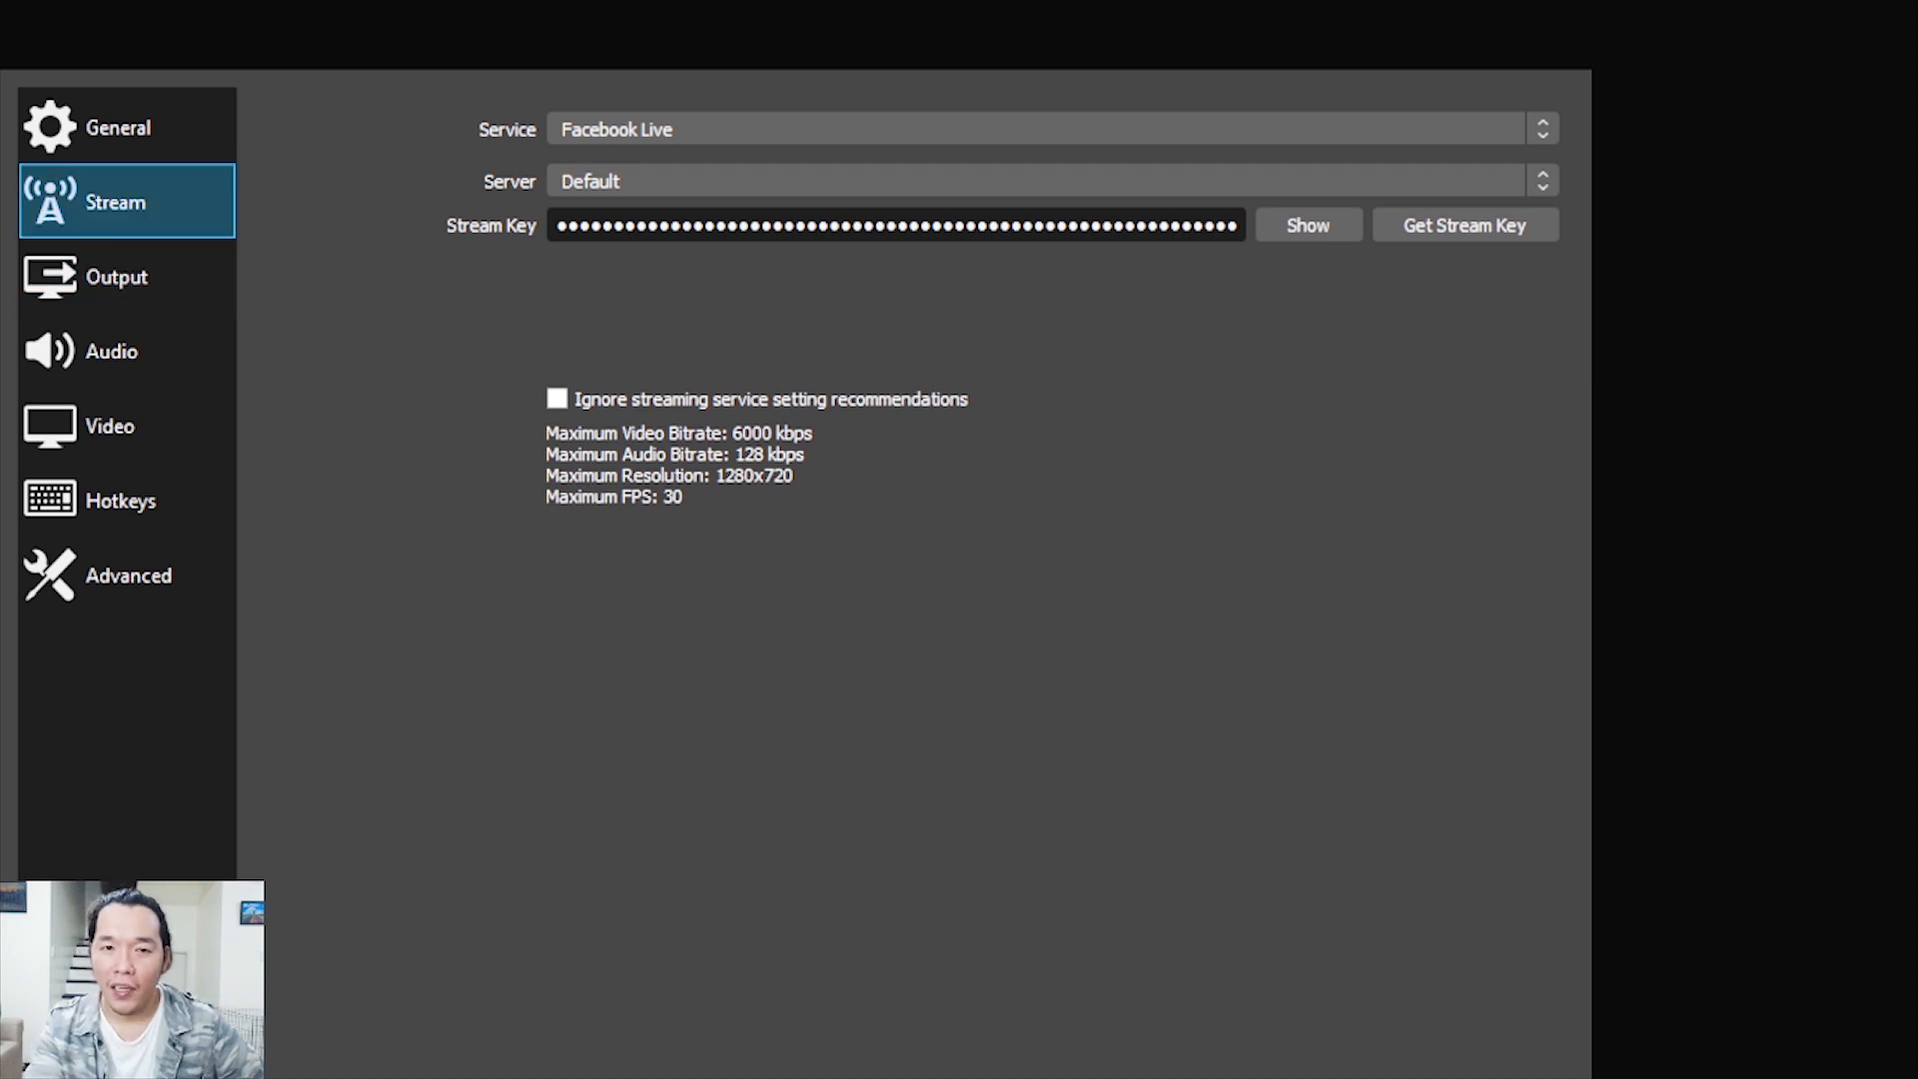
Open the output settings and switch the output mode to Advanced
left_click(127, 277)
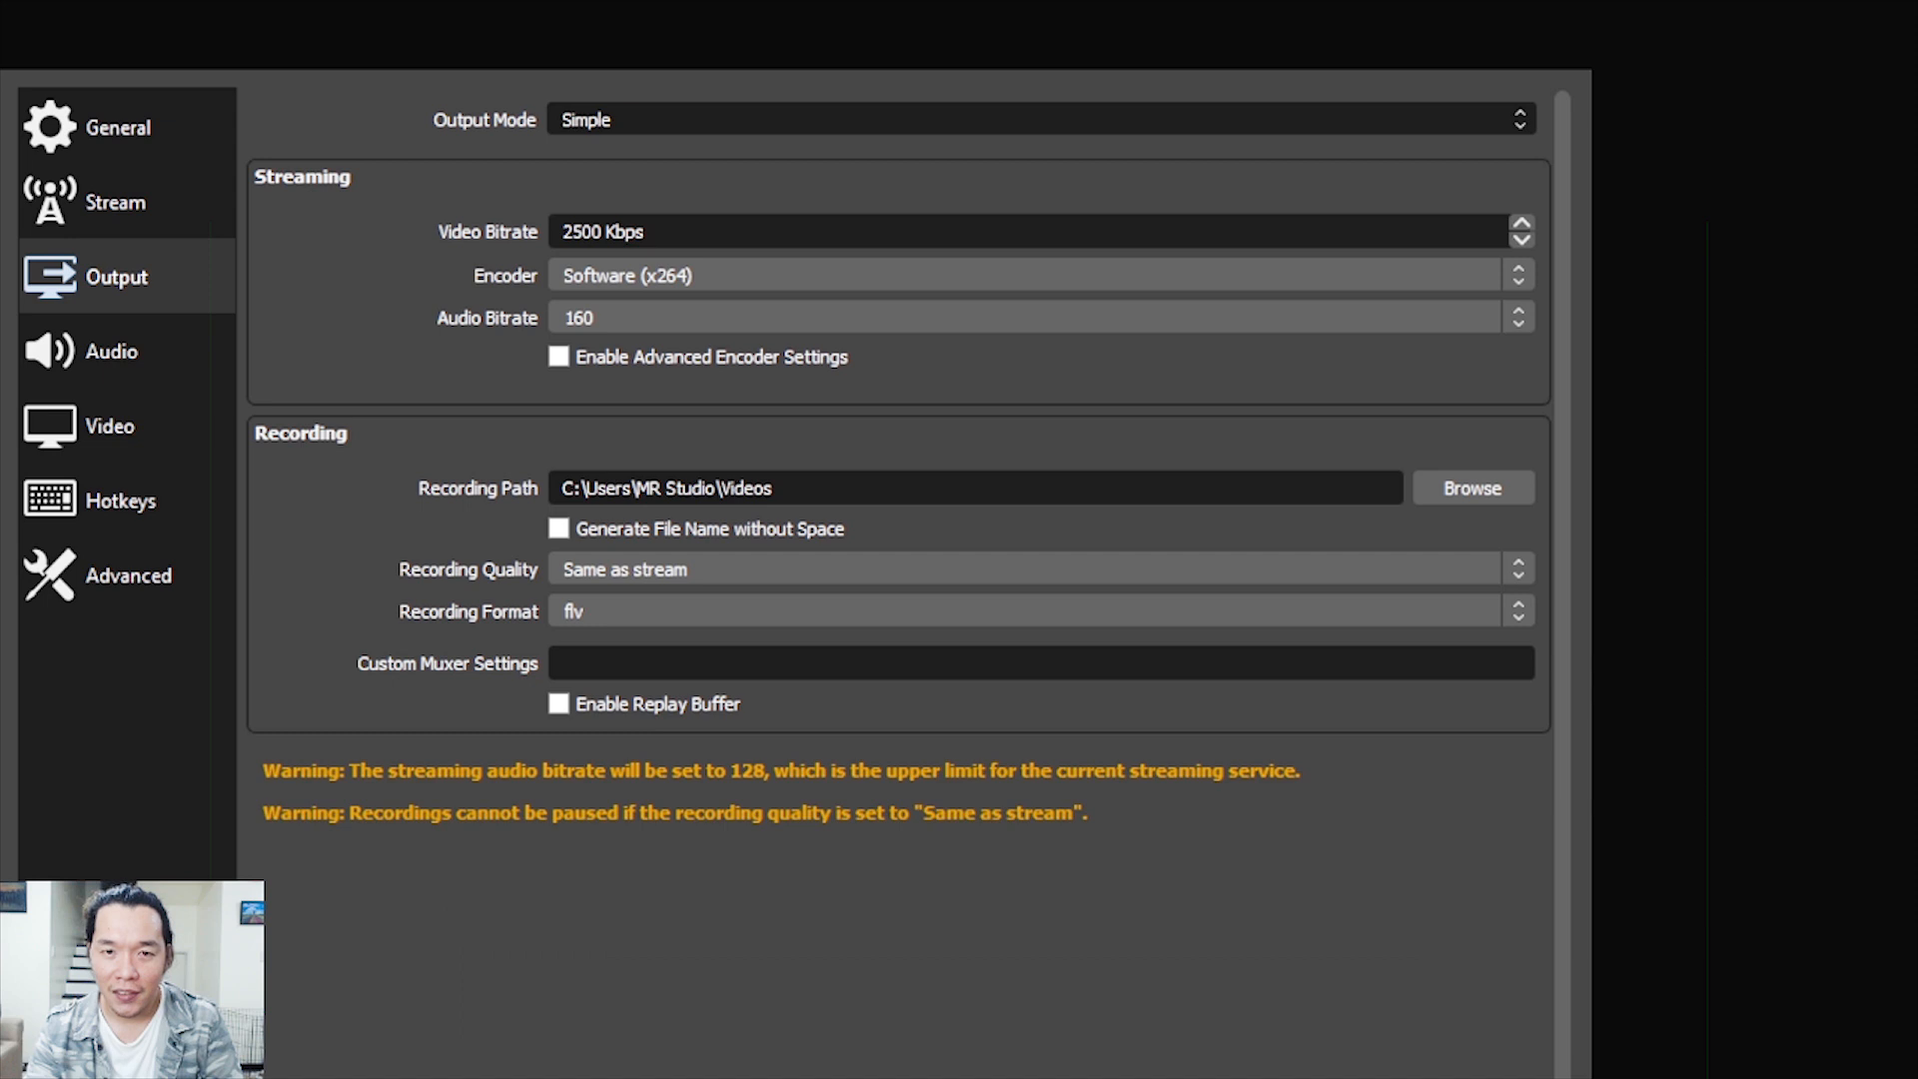
left_click(611, 178)
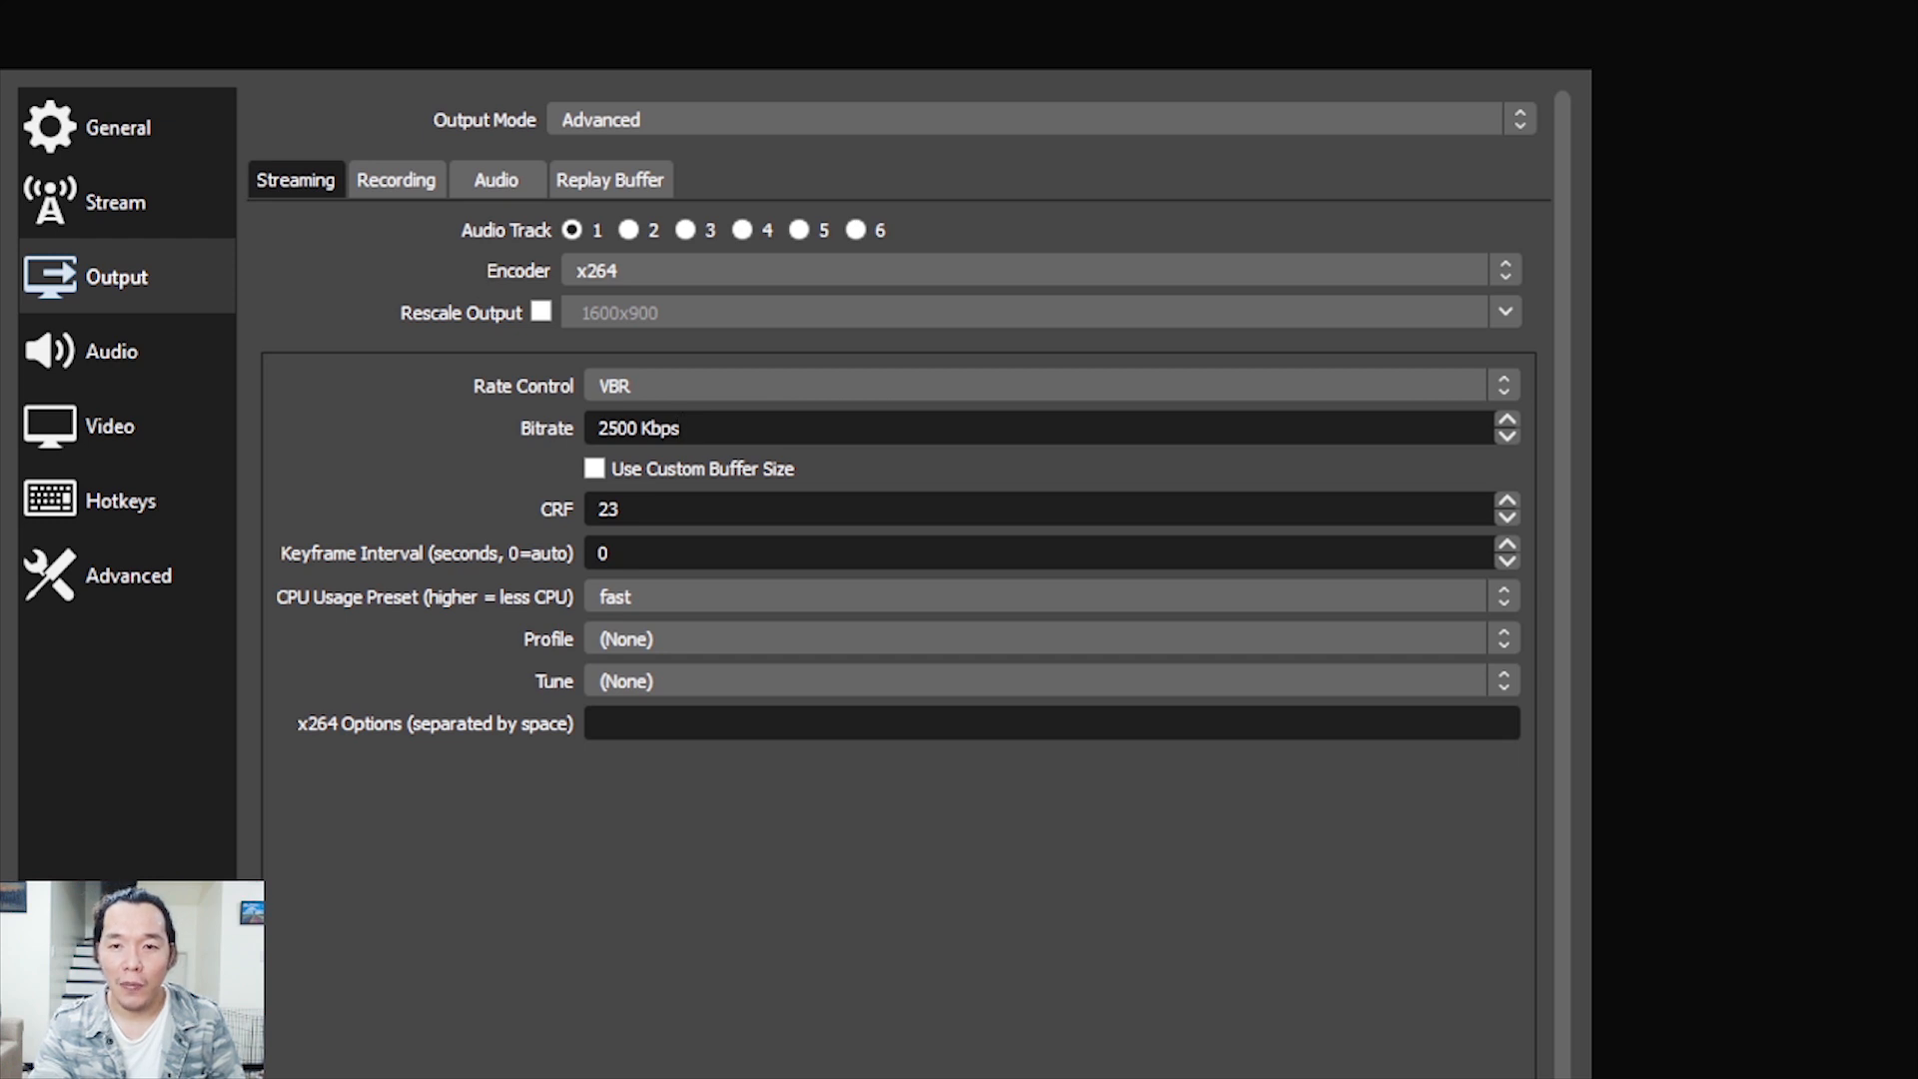
Examine the streaming encoder's bitrate, CRF, keyframe interval and CPU usage preset without changing them
left_click(619, 427)
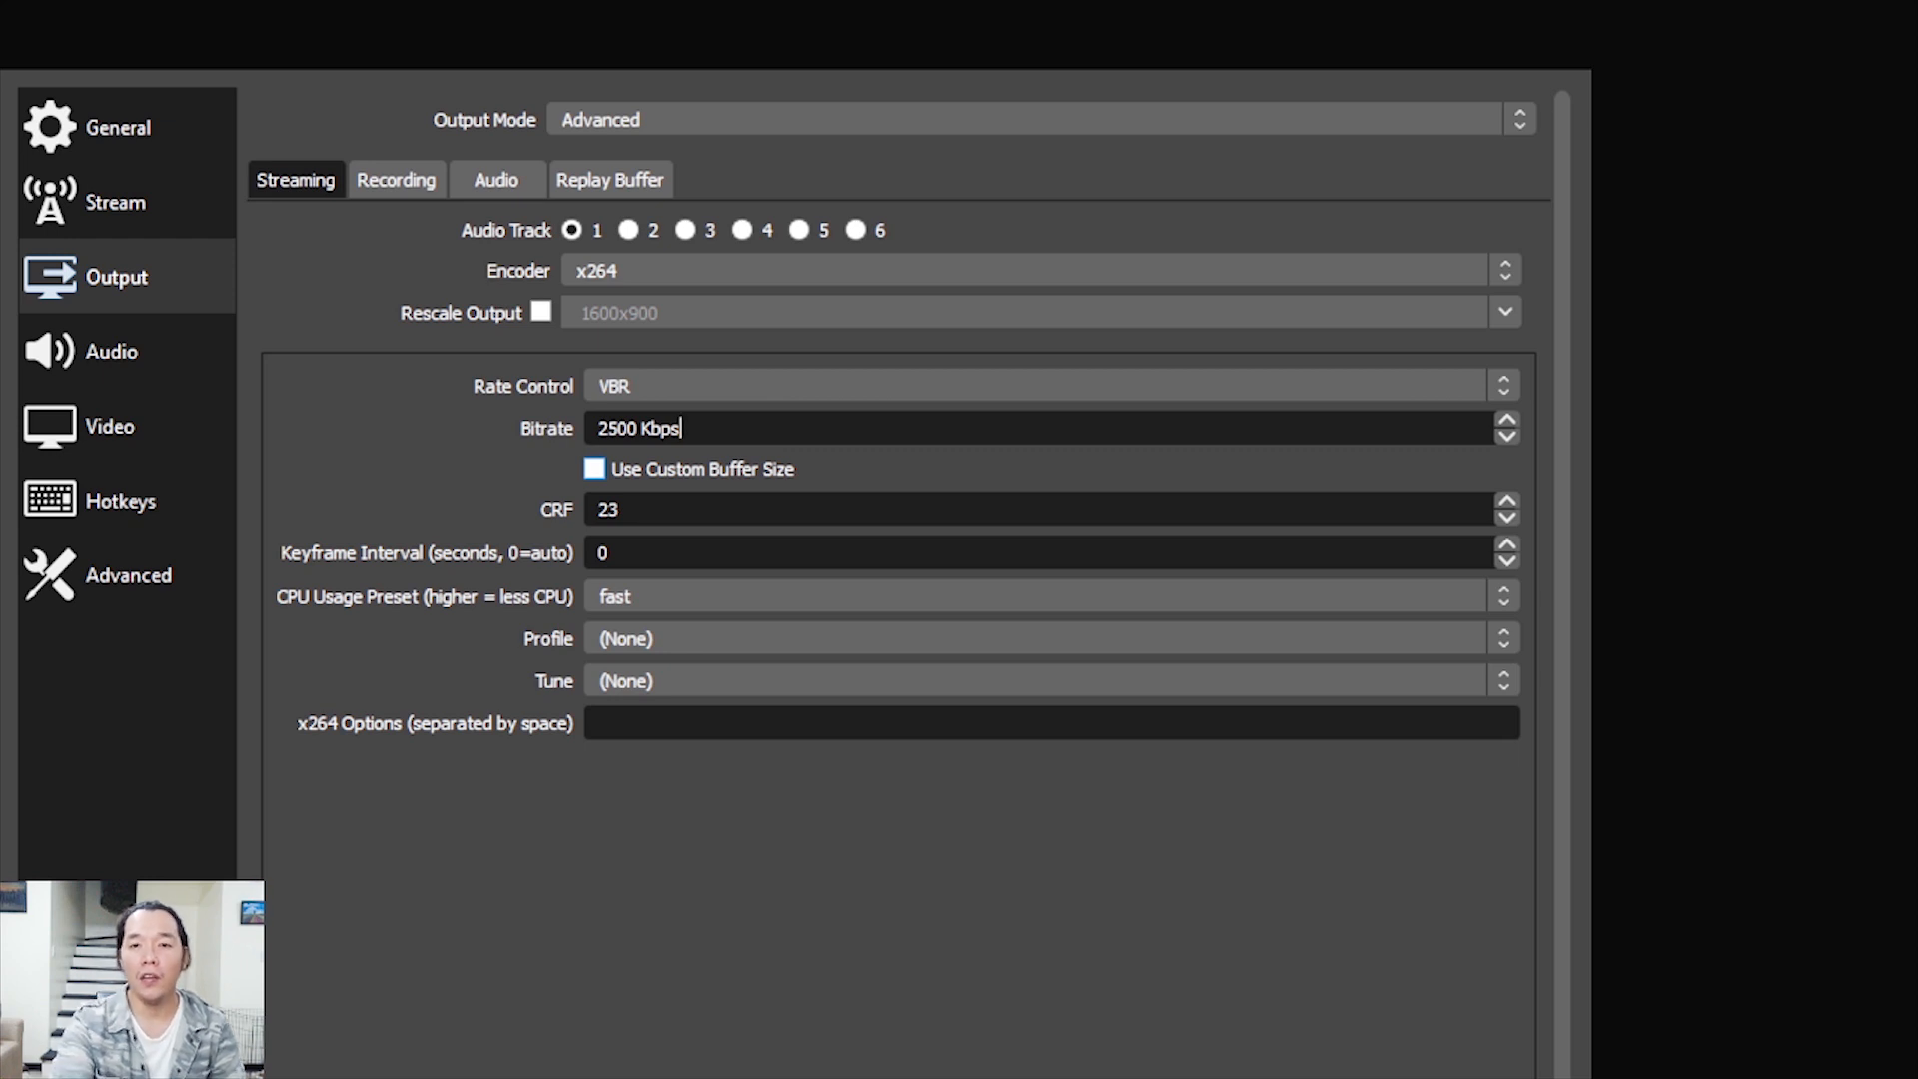
left_click_drag(640, 428, 598, 429)
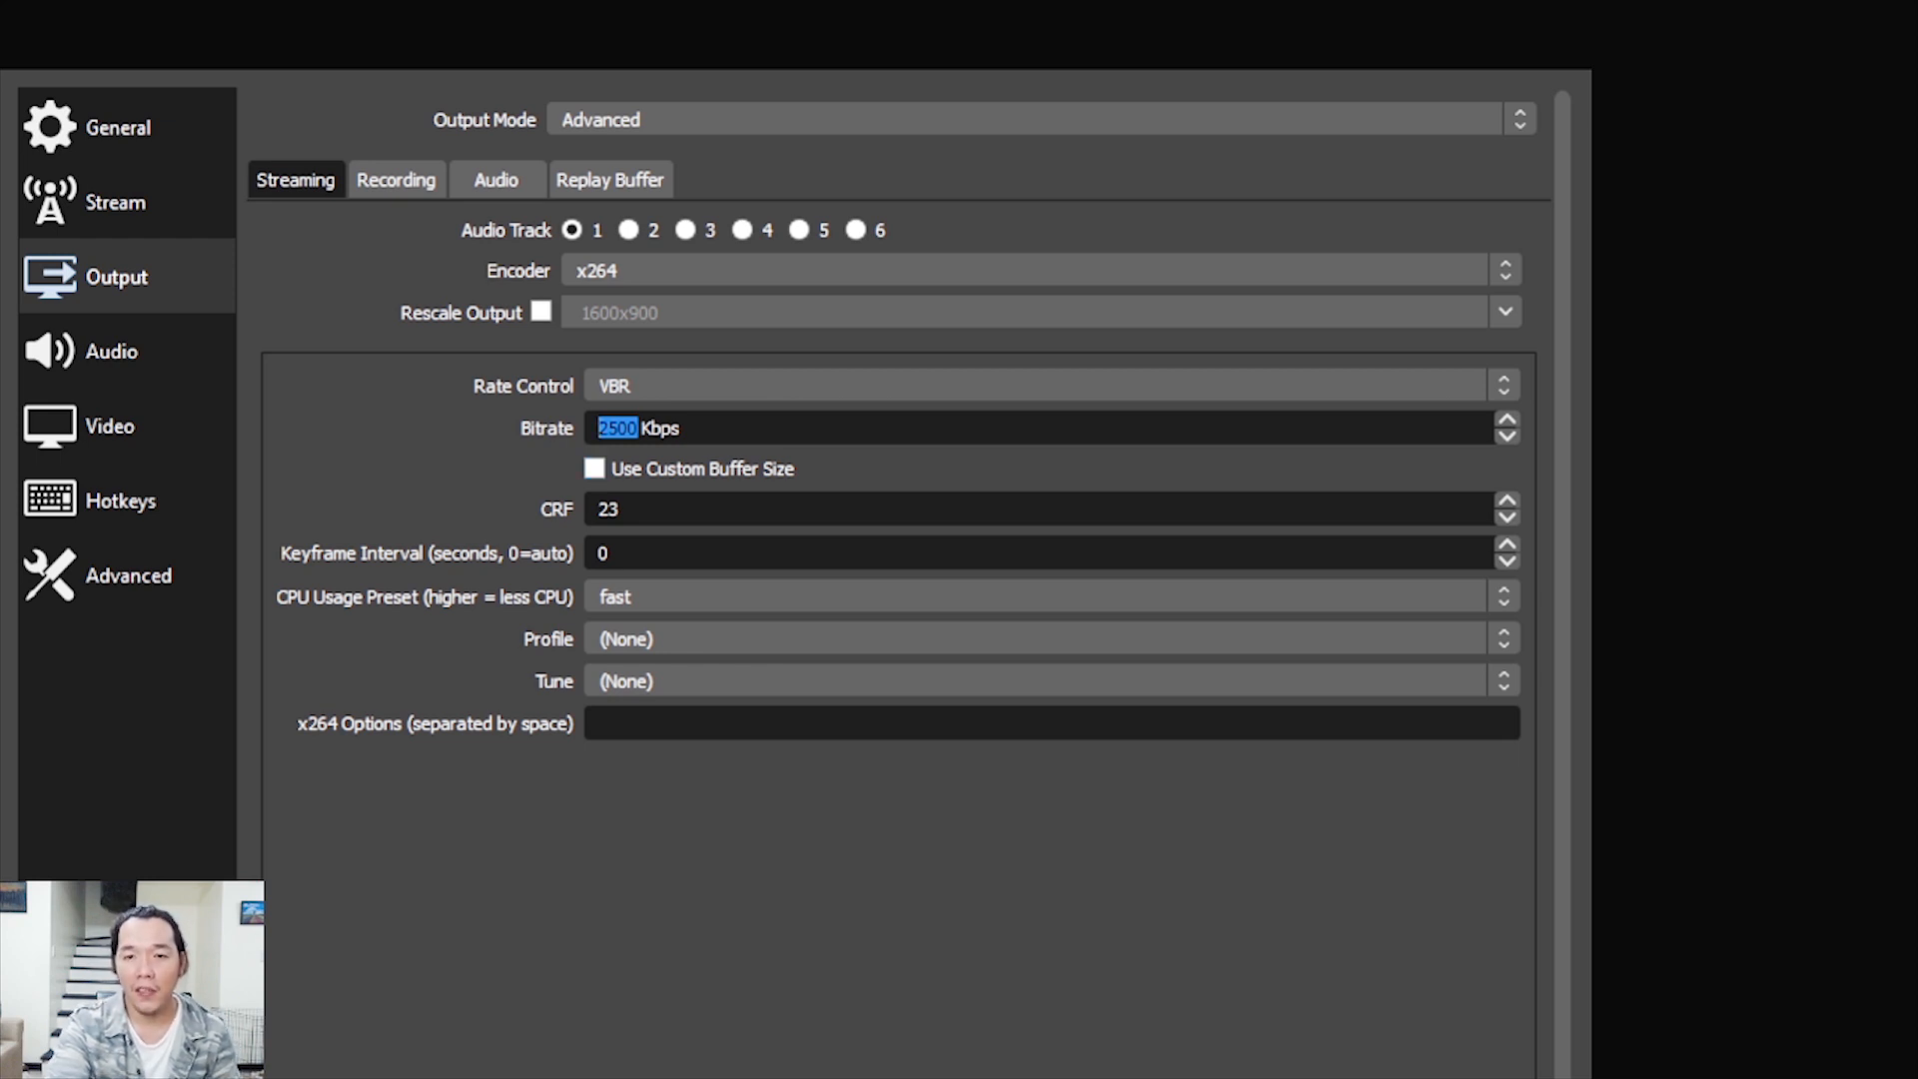
left_click(640, 427)
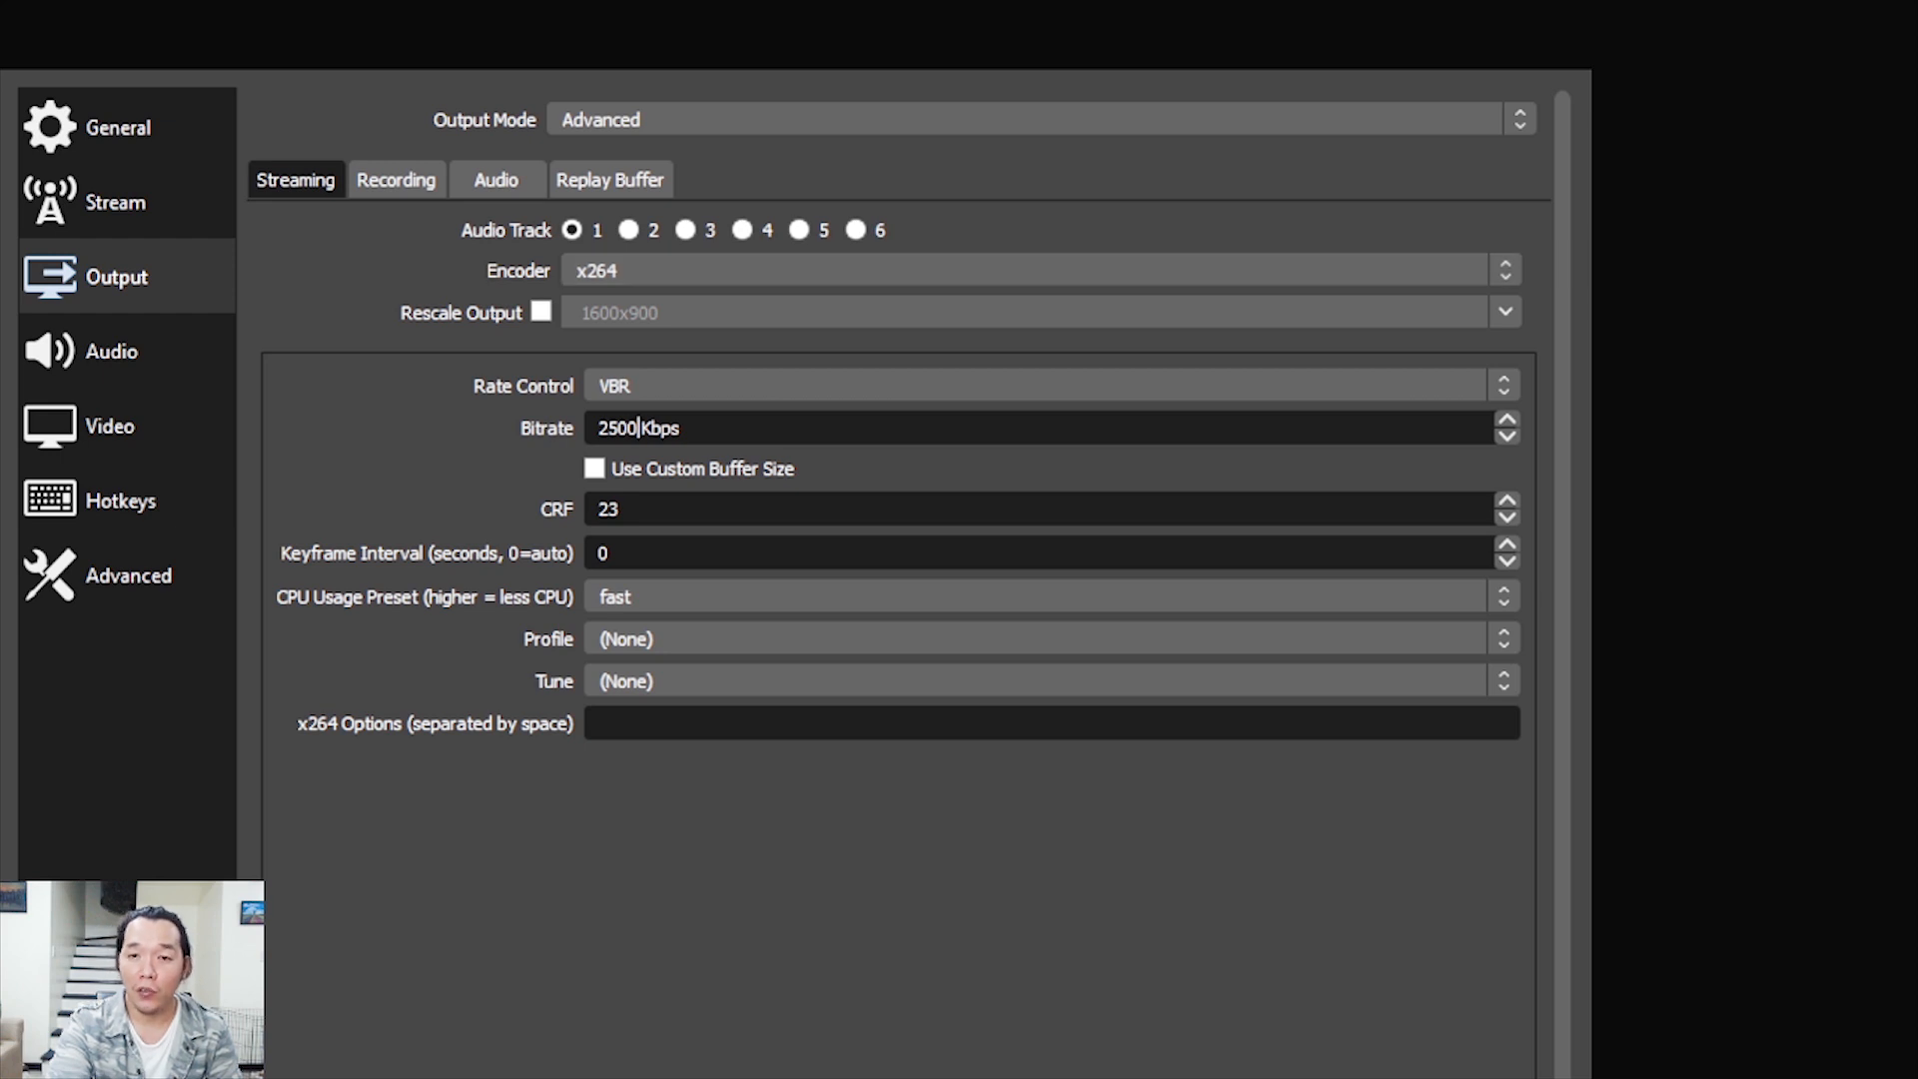
left_click_drag(682, 428, 597, 428)
left_click(649, 428)
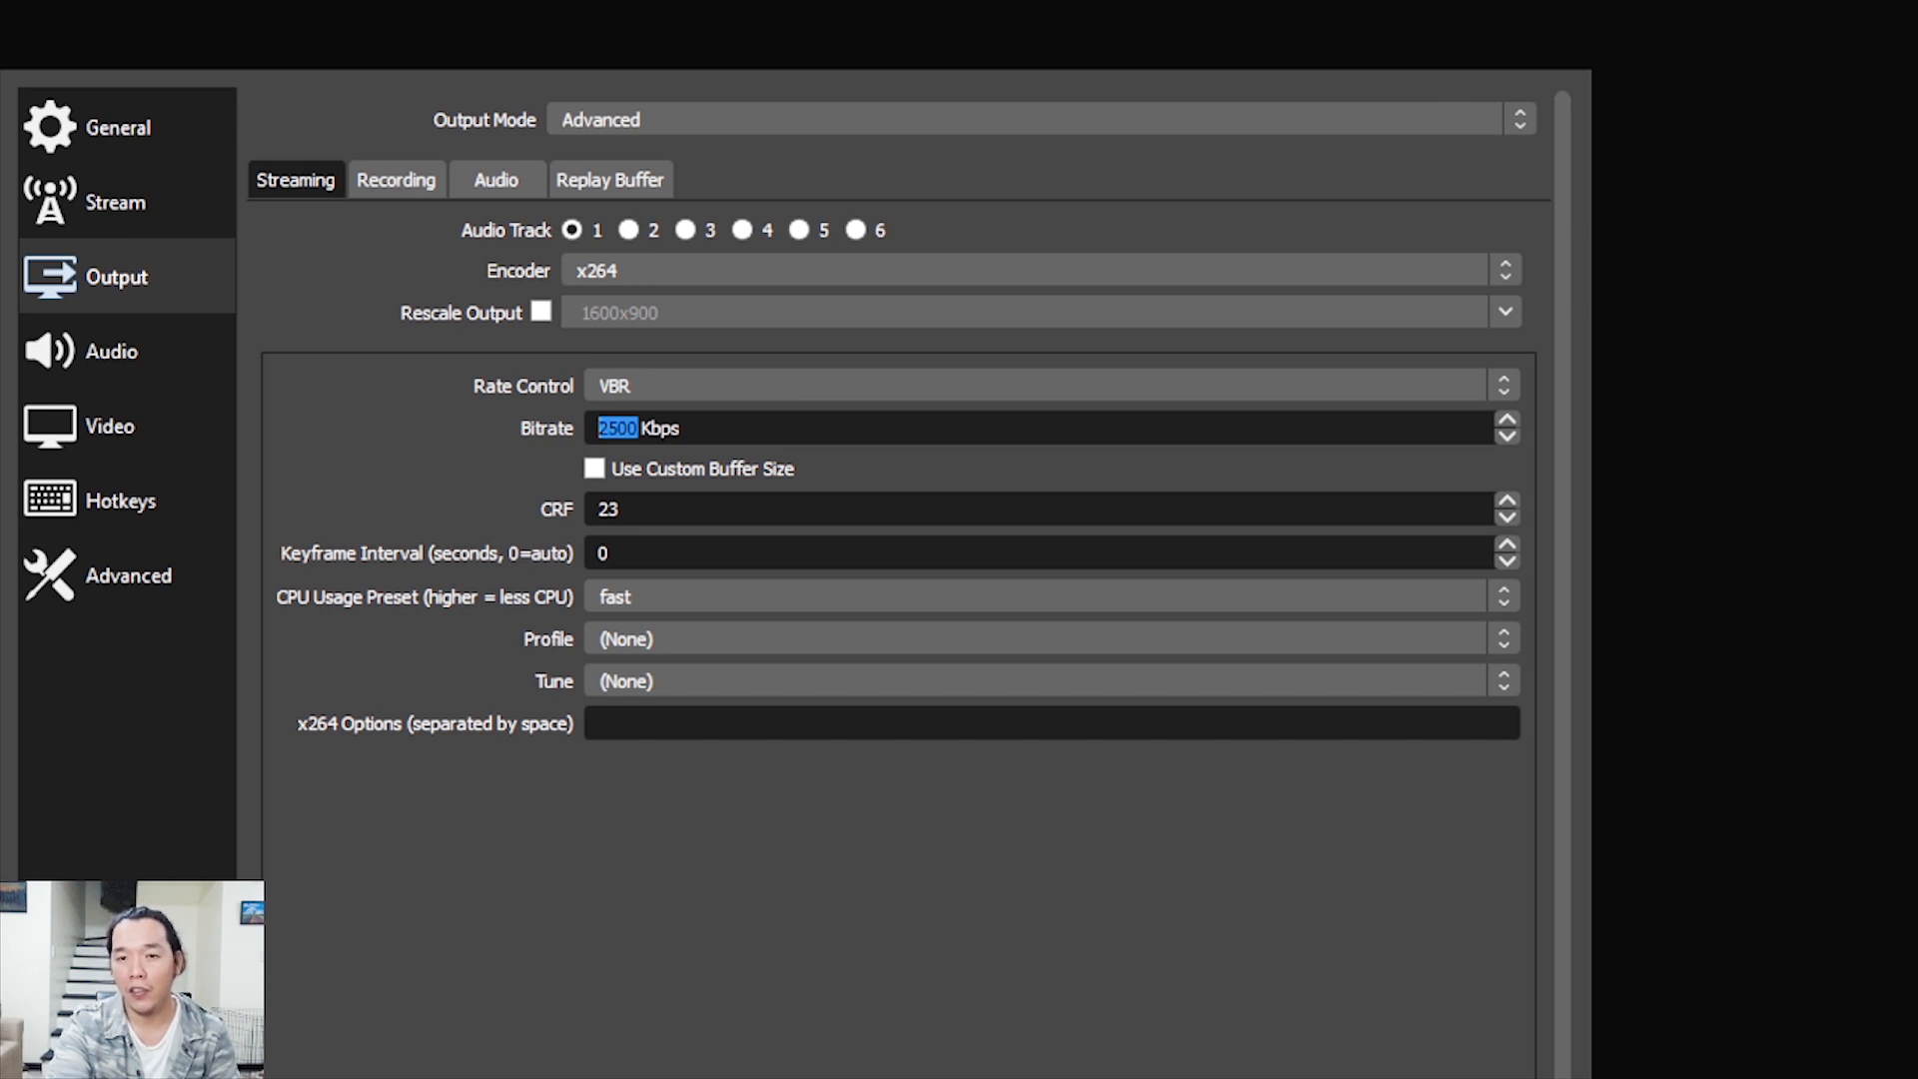
left_click(683, 429)
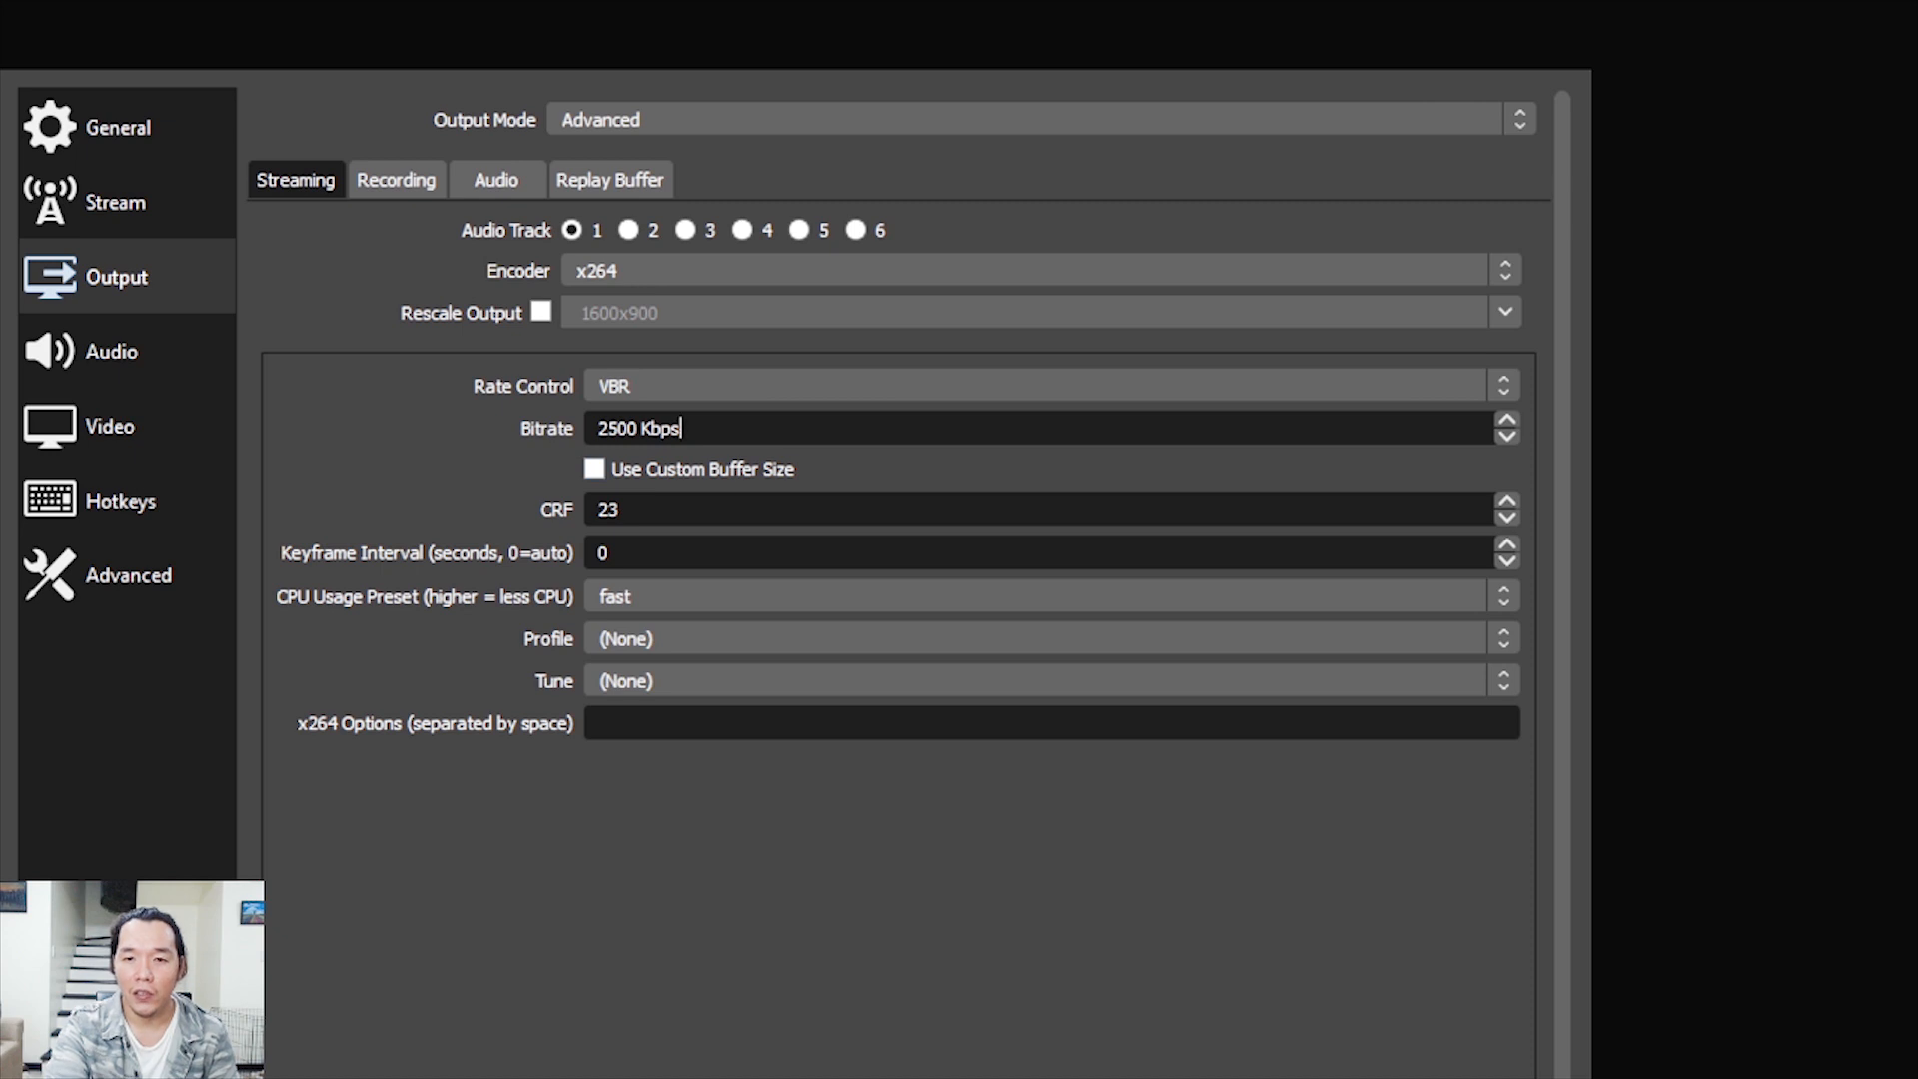
left_click(621, 510)
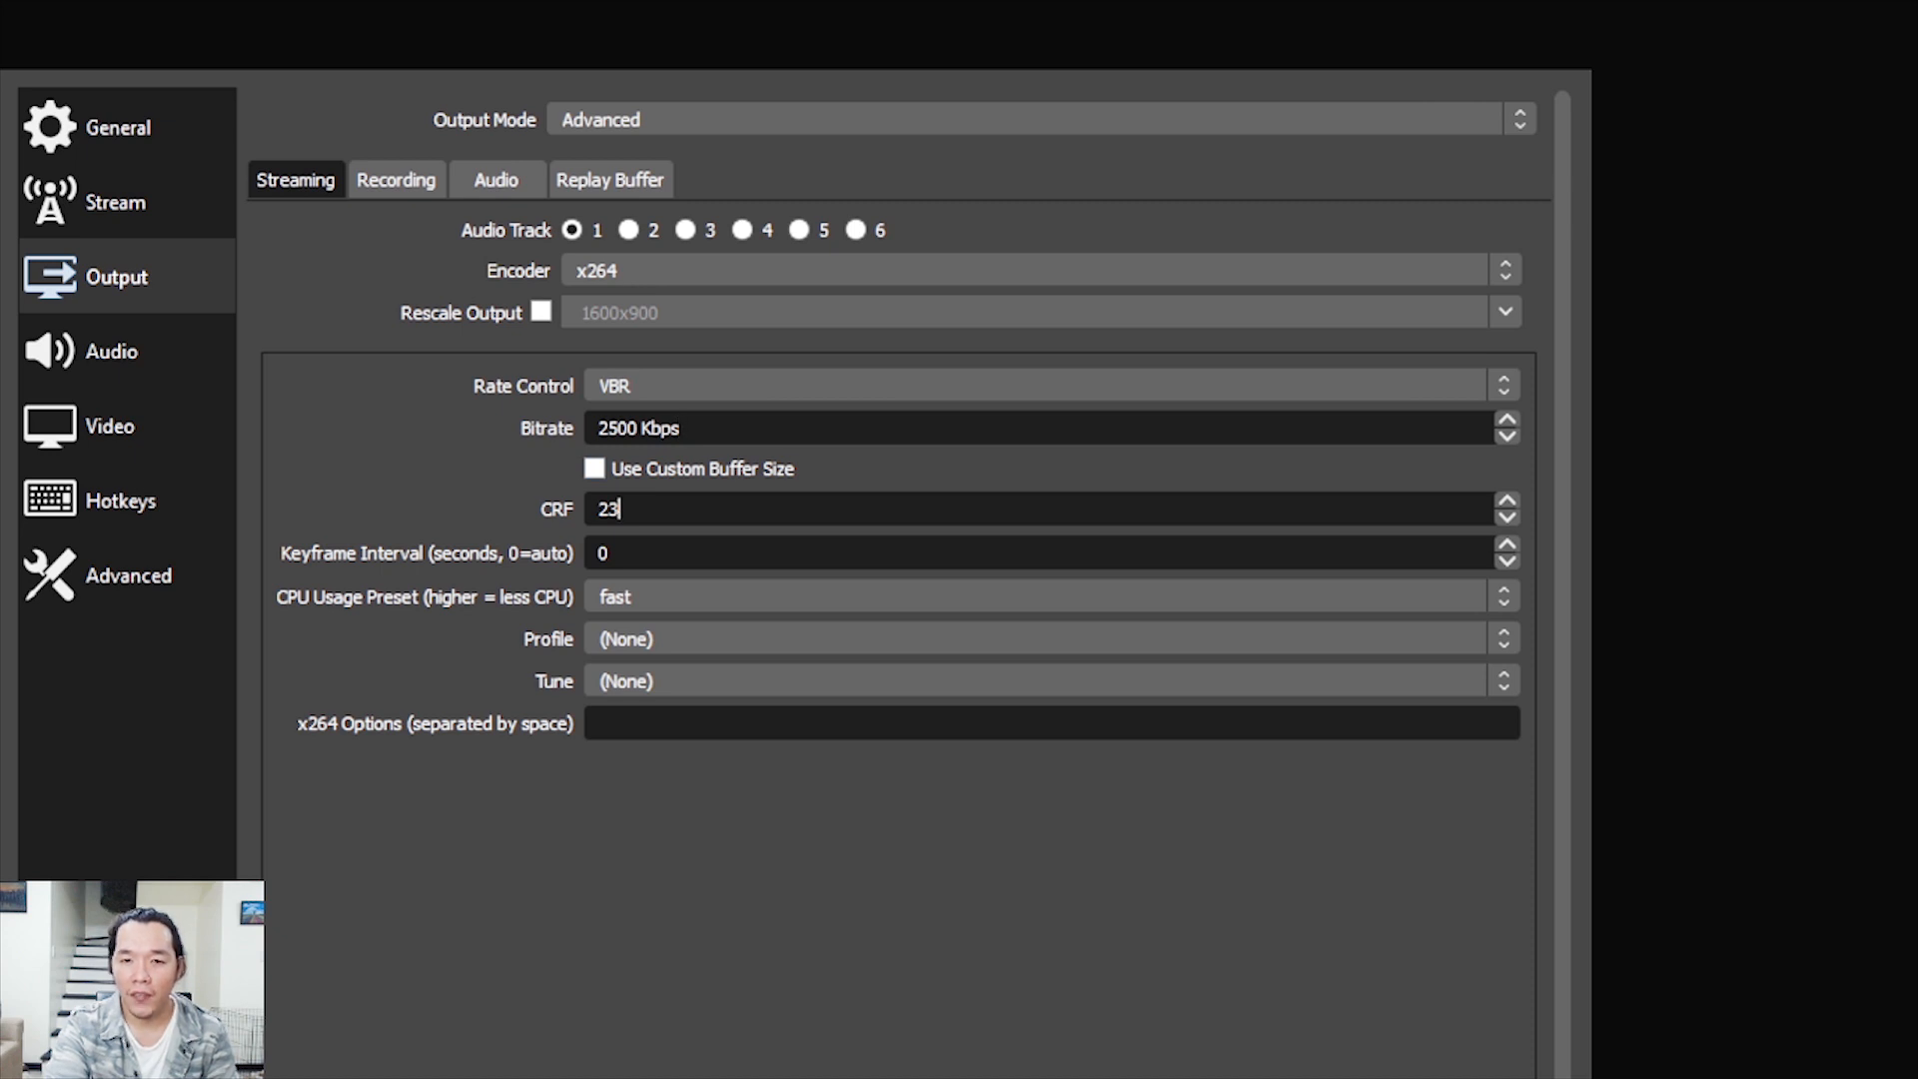
left_click(609, 553)
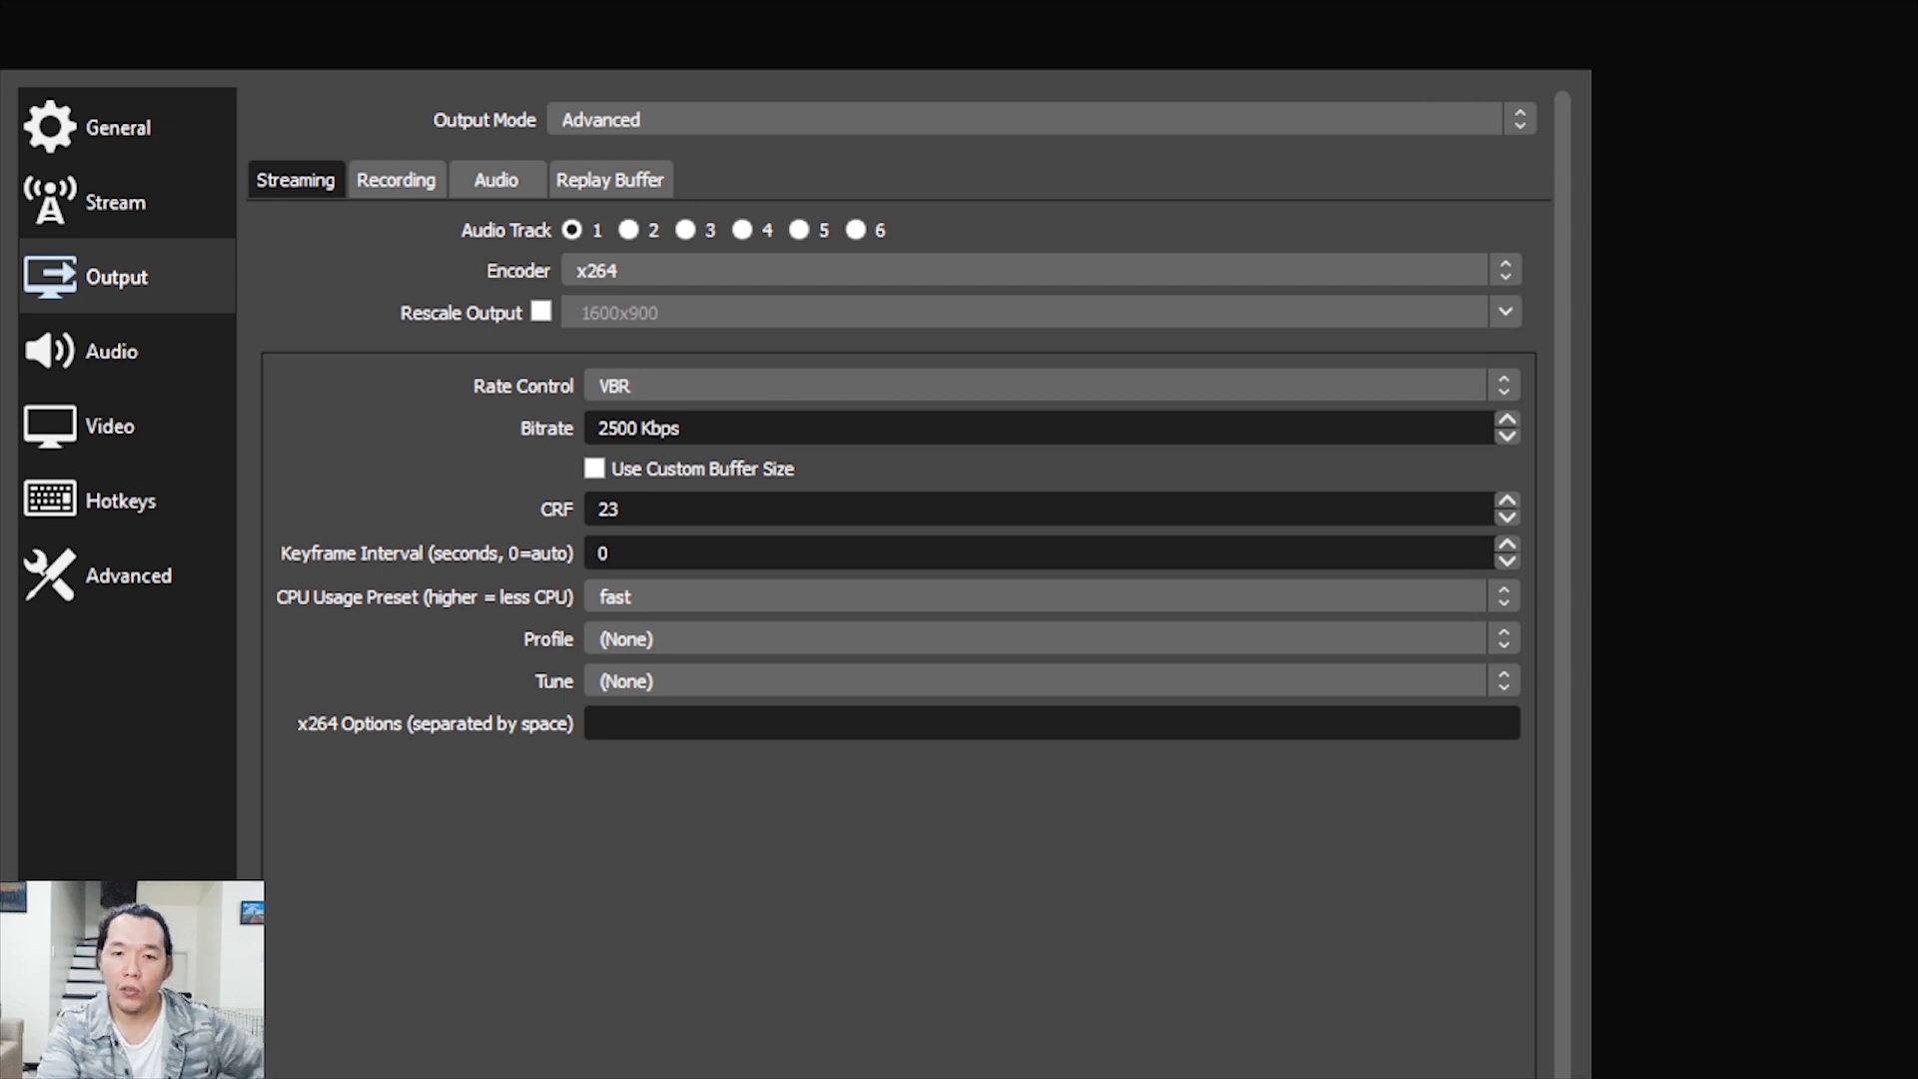
left_click(1050, 597)
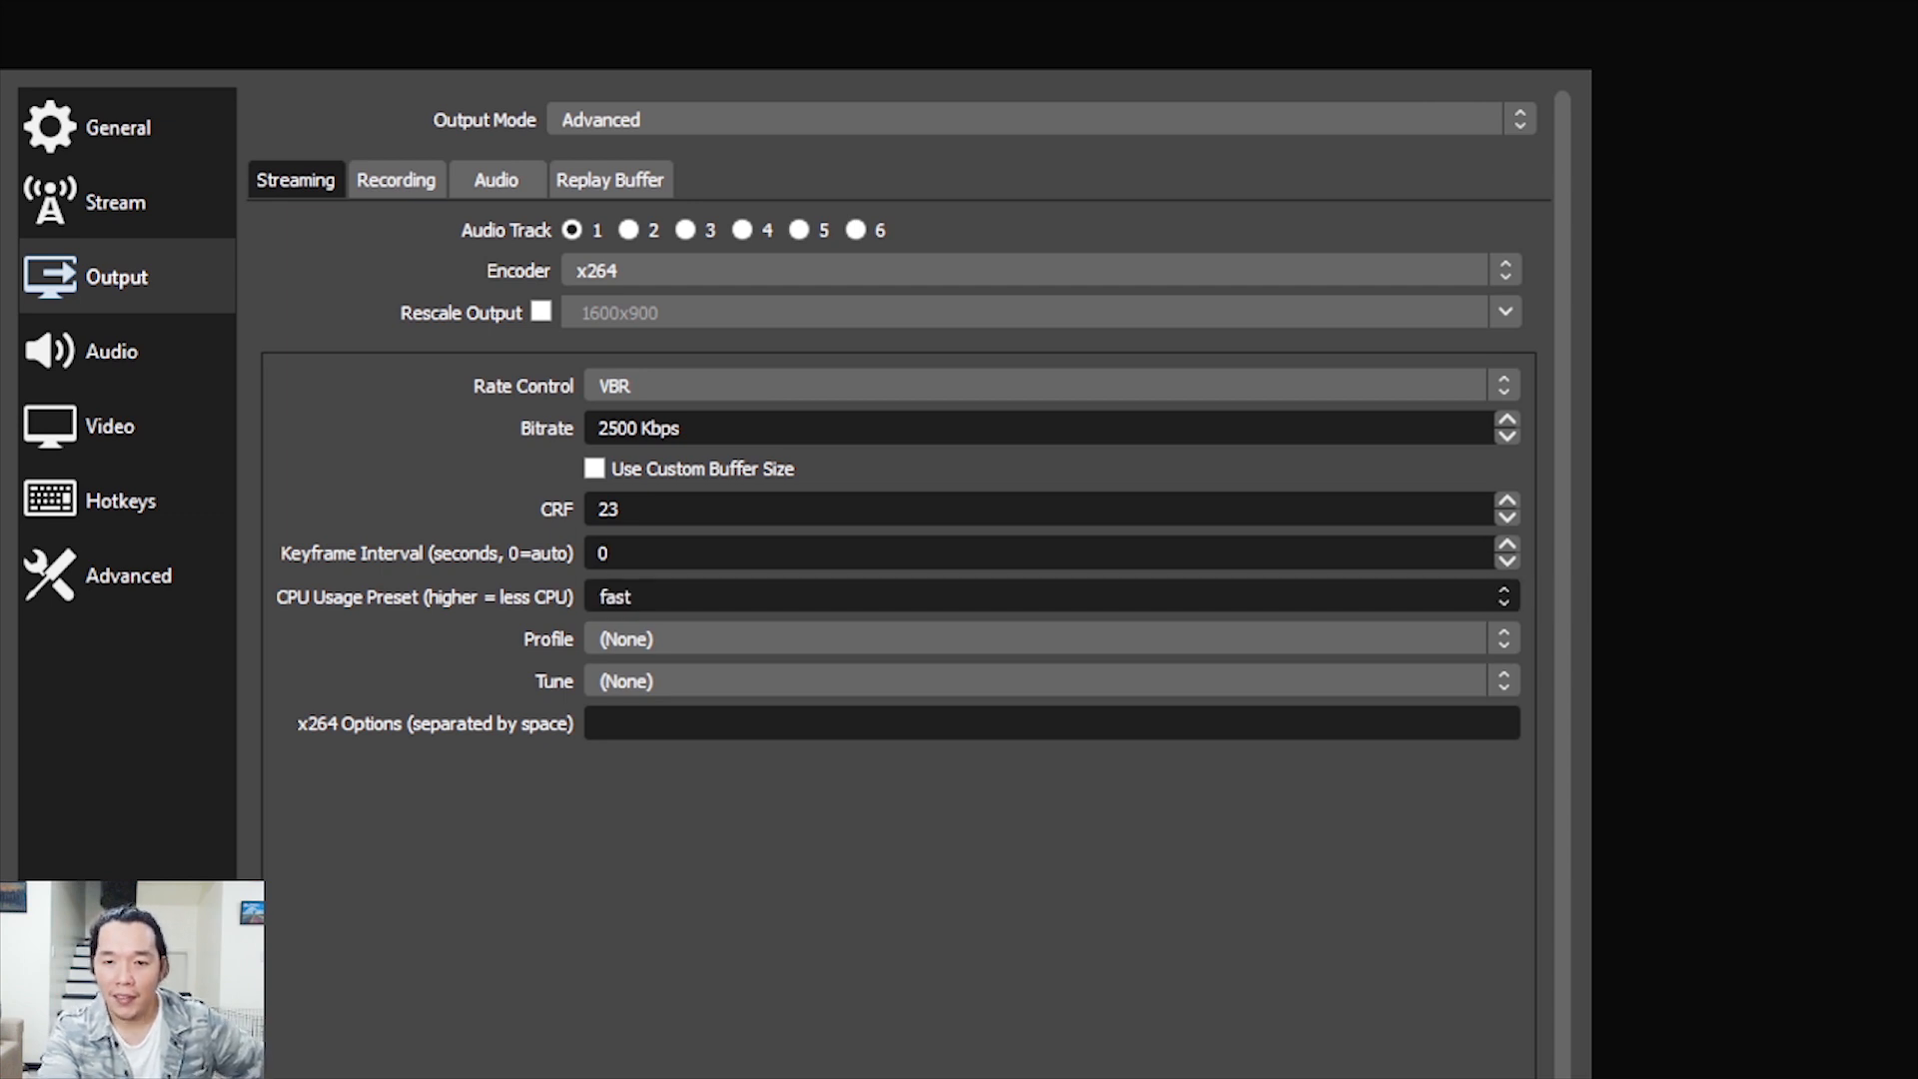
left_click(1049, 739)
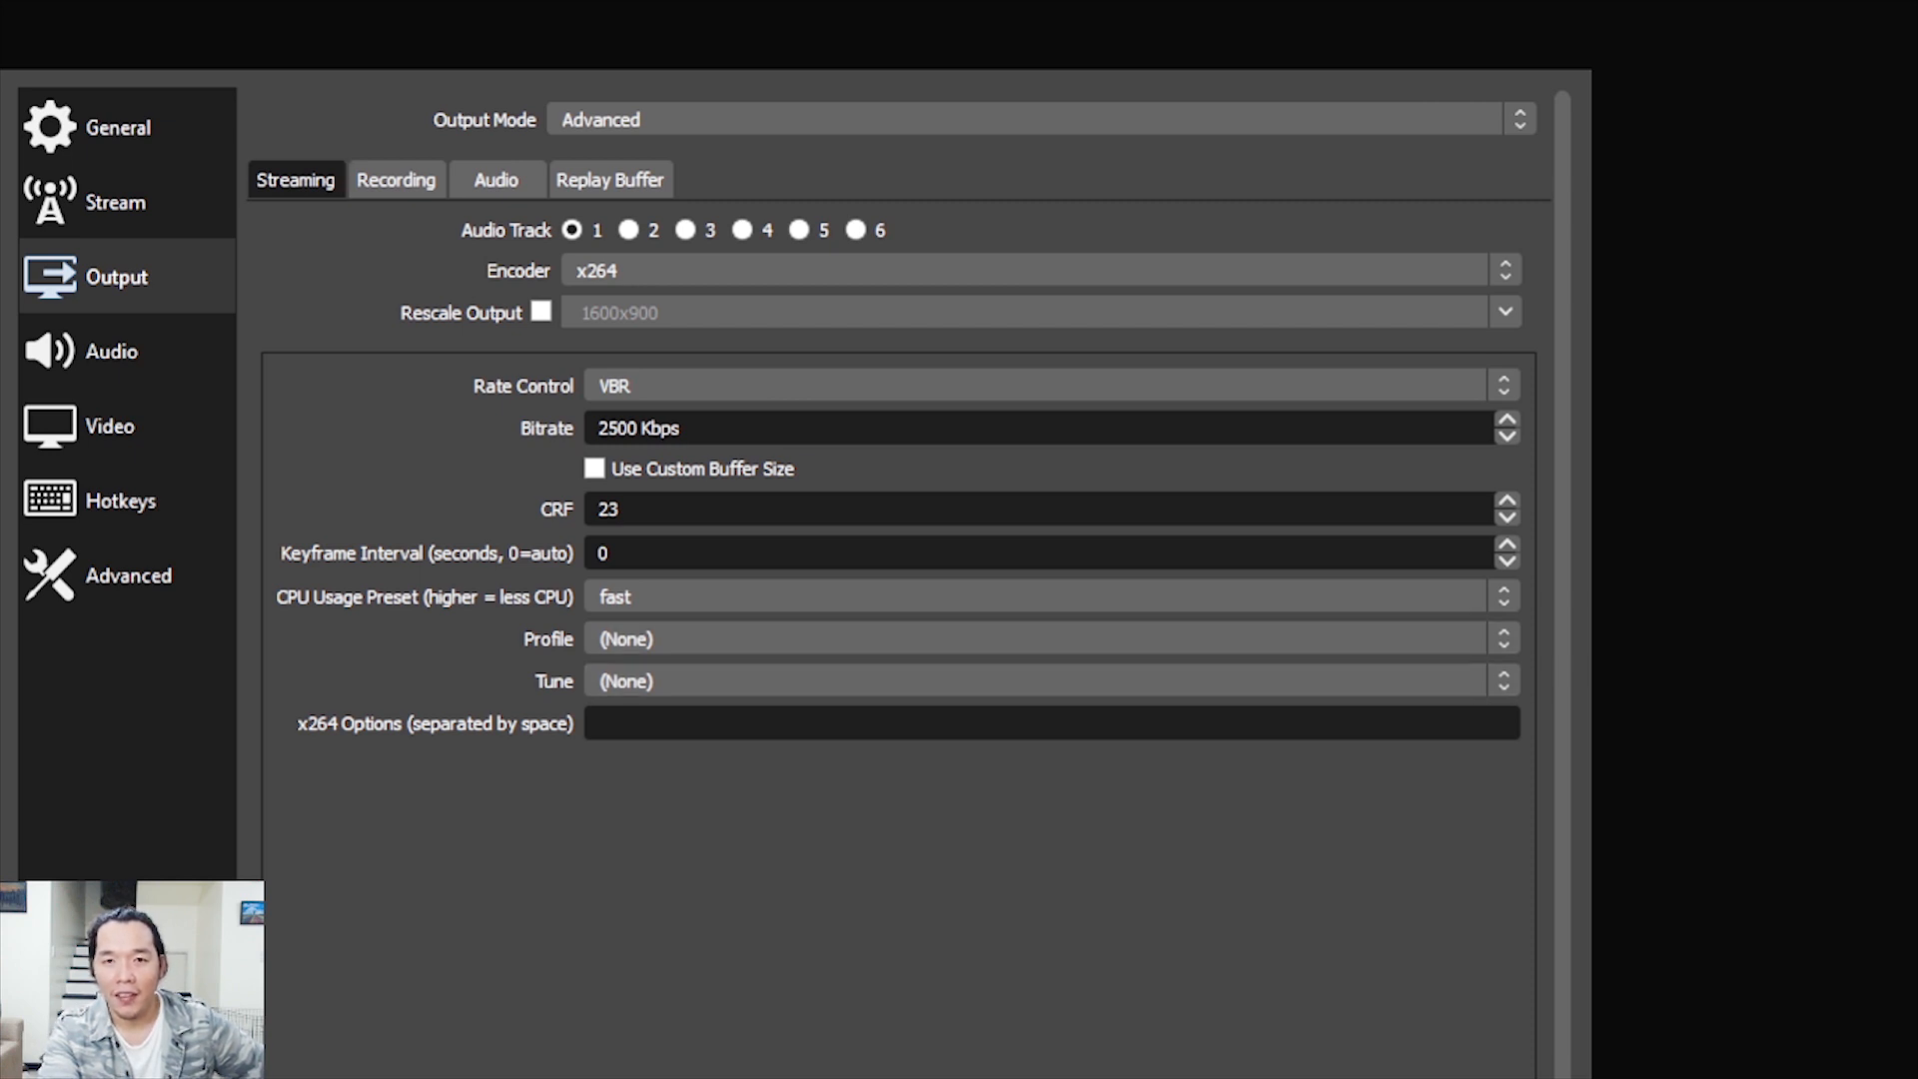
Review the recording output settings, checking the available recording types and file formats
left_click(397, 180)
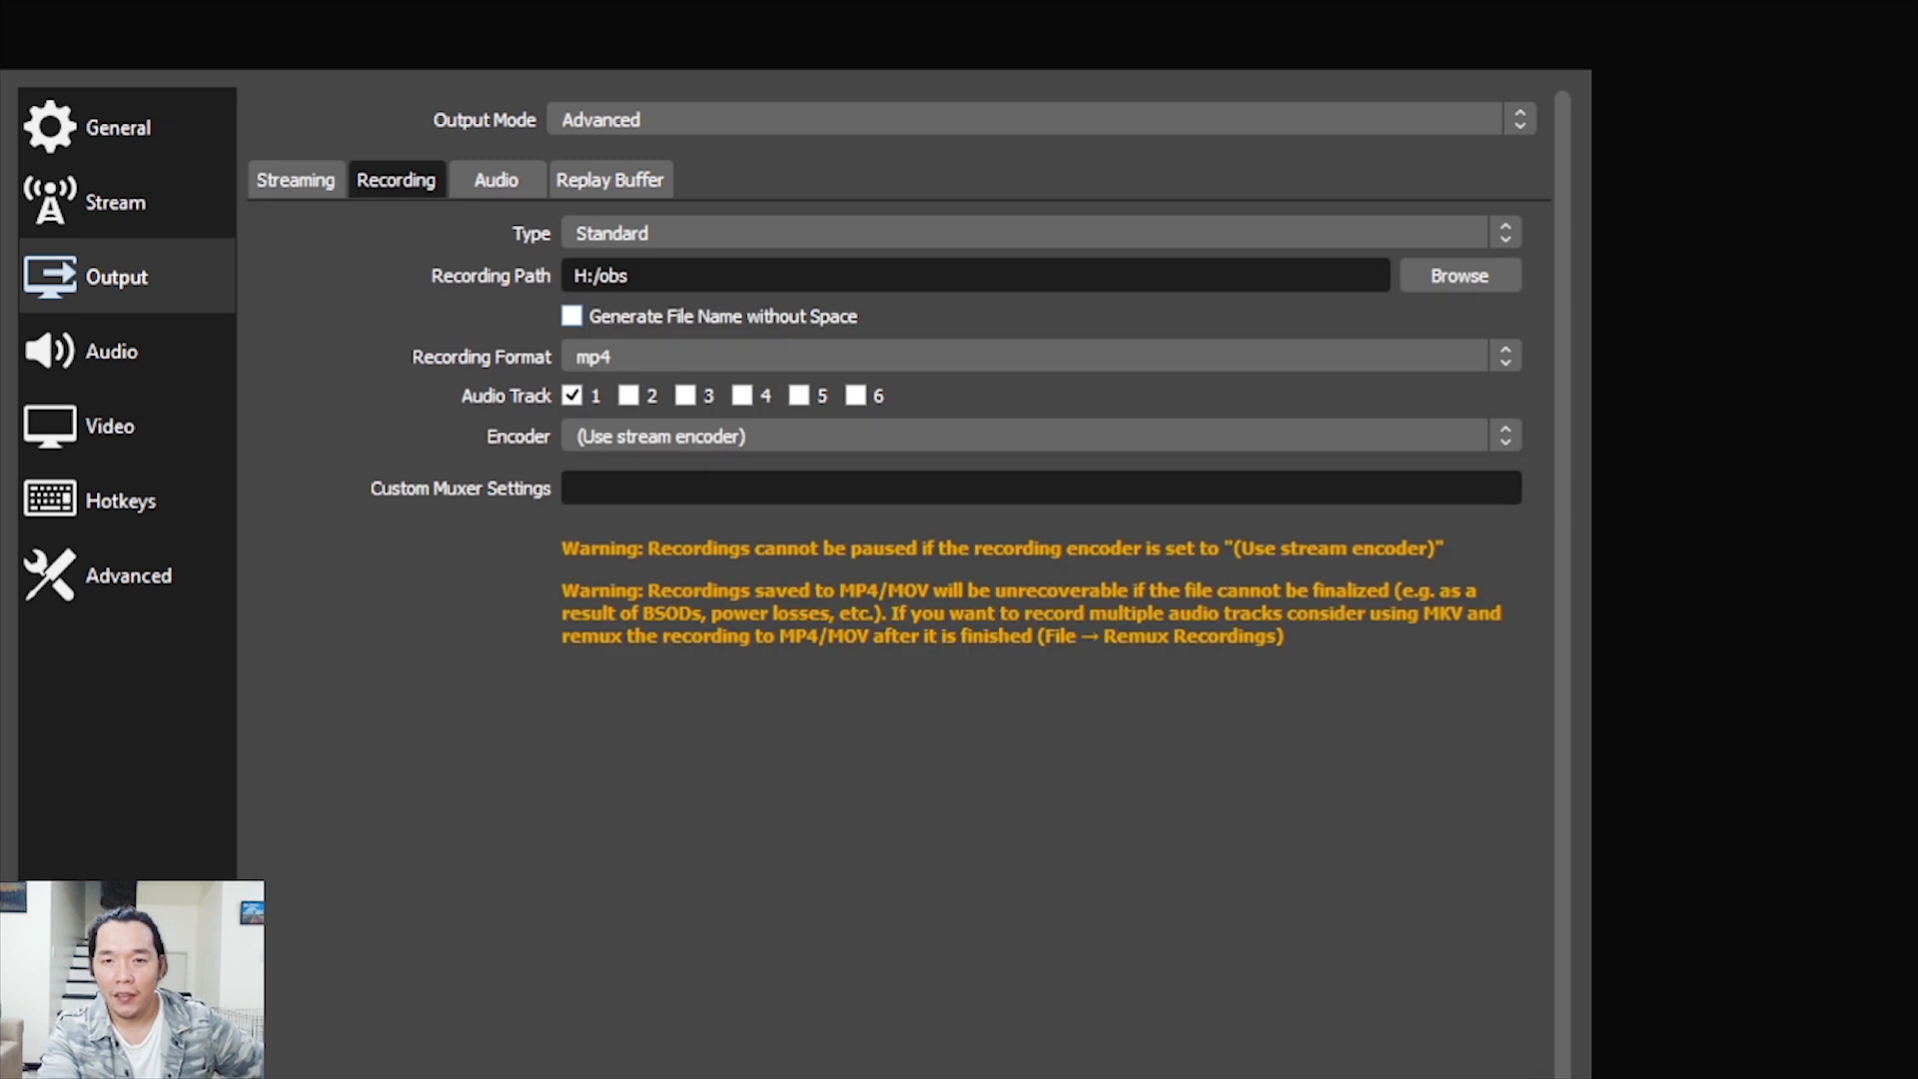
left_click(1042, 233)
left_click(1042, 232)
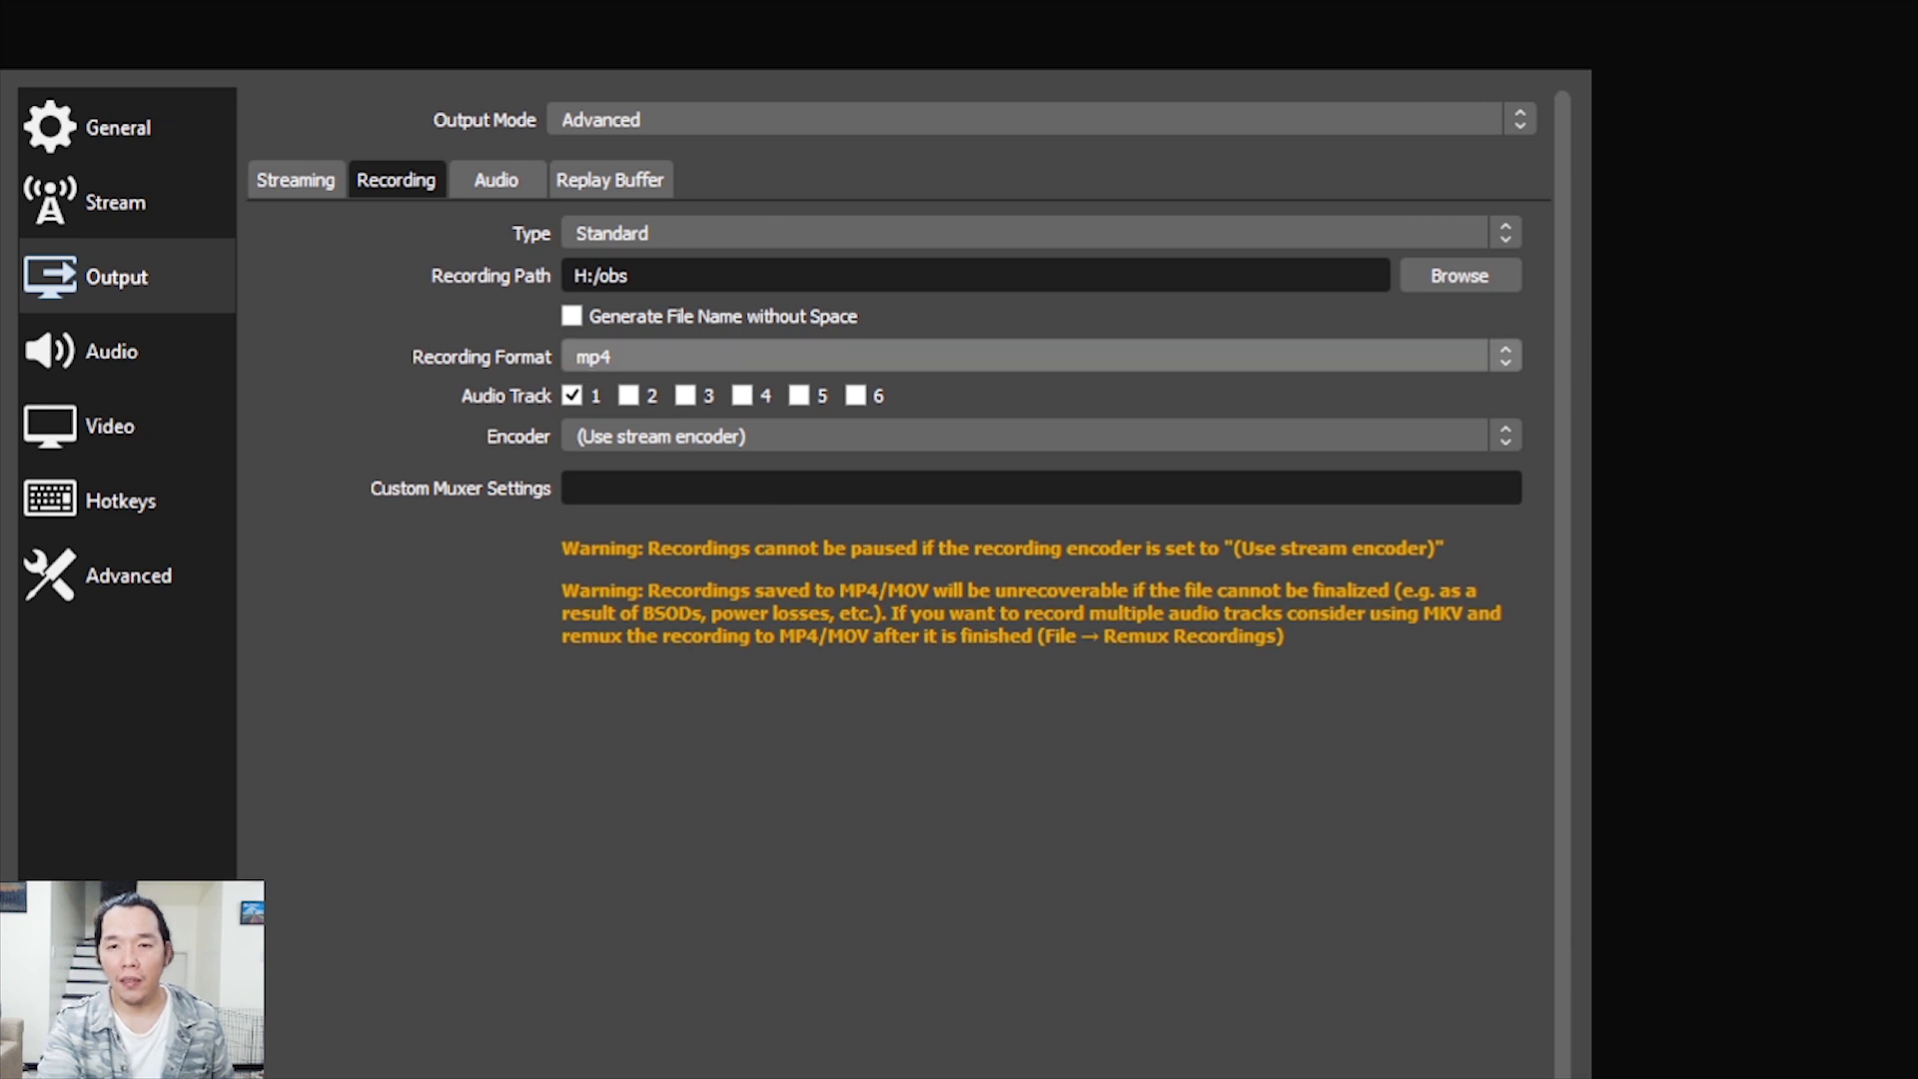
left_click(1041, 356)
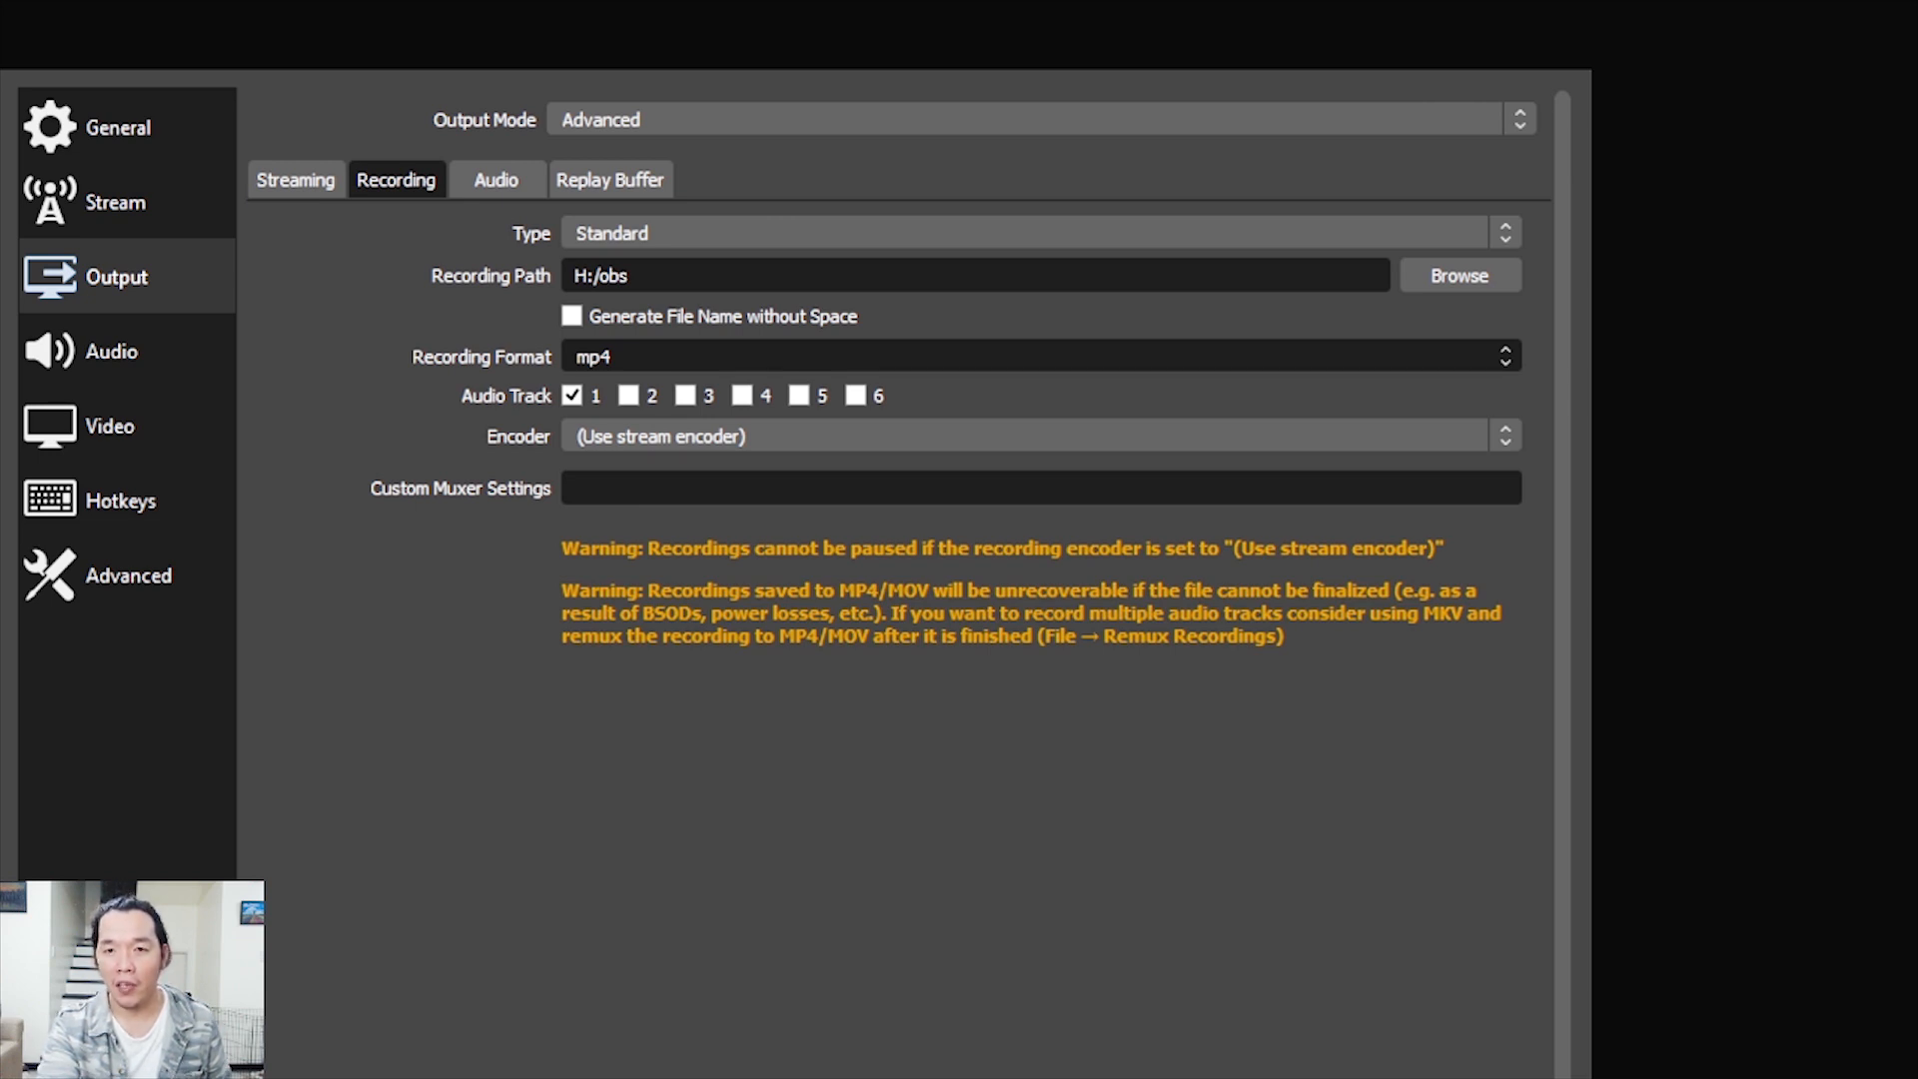
key("Escape")
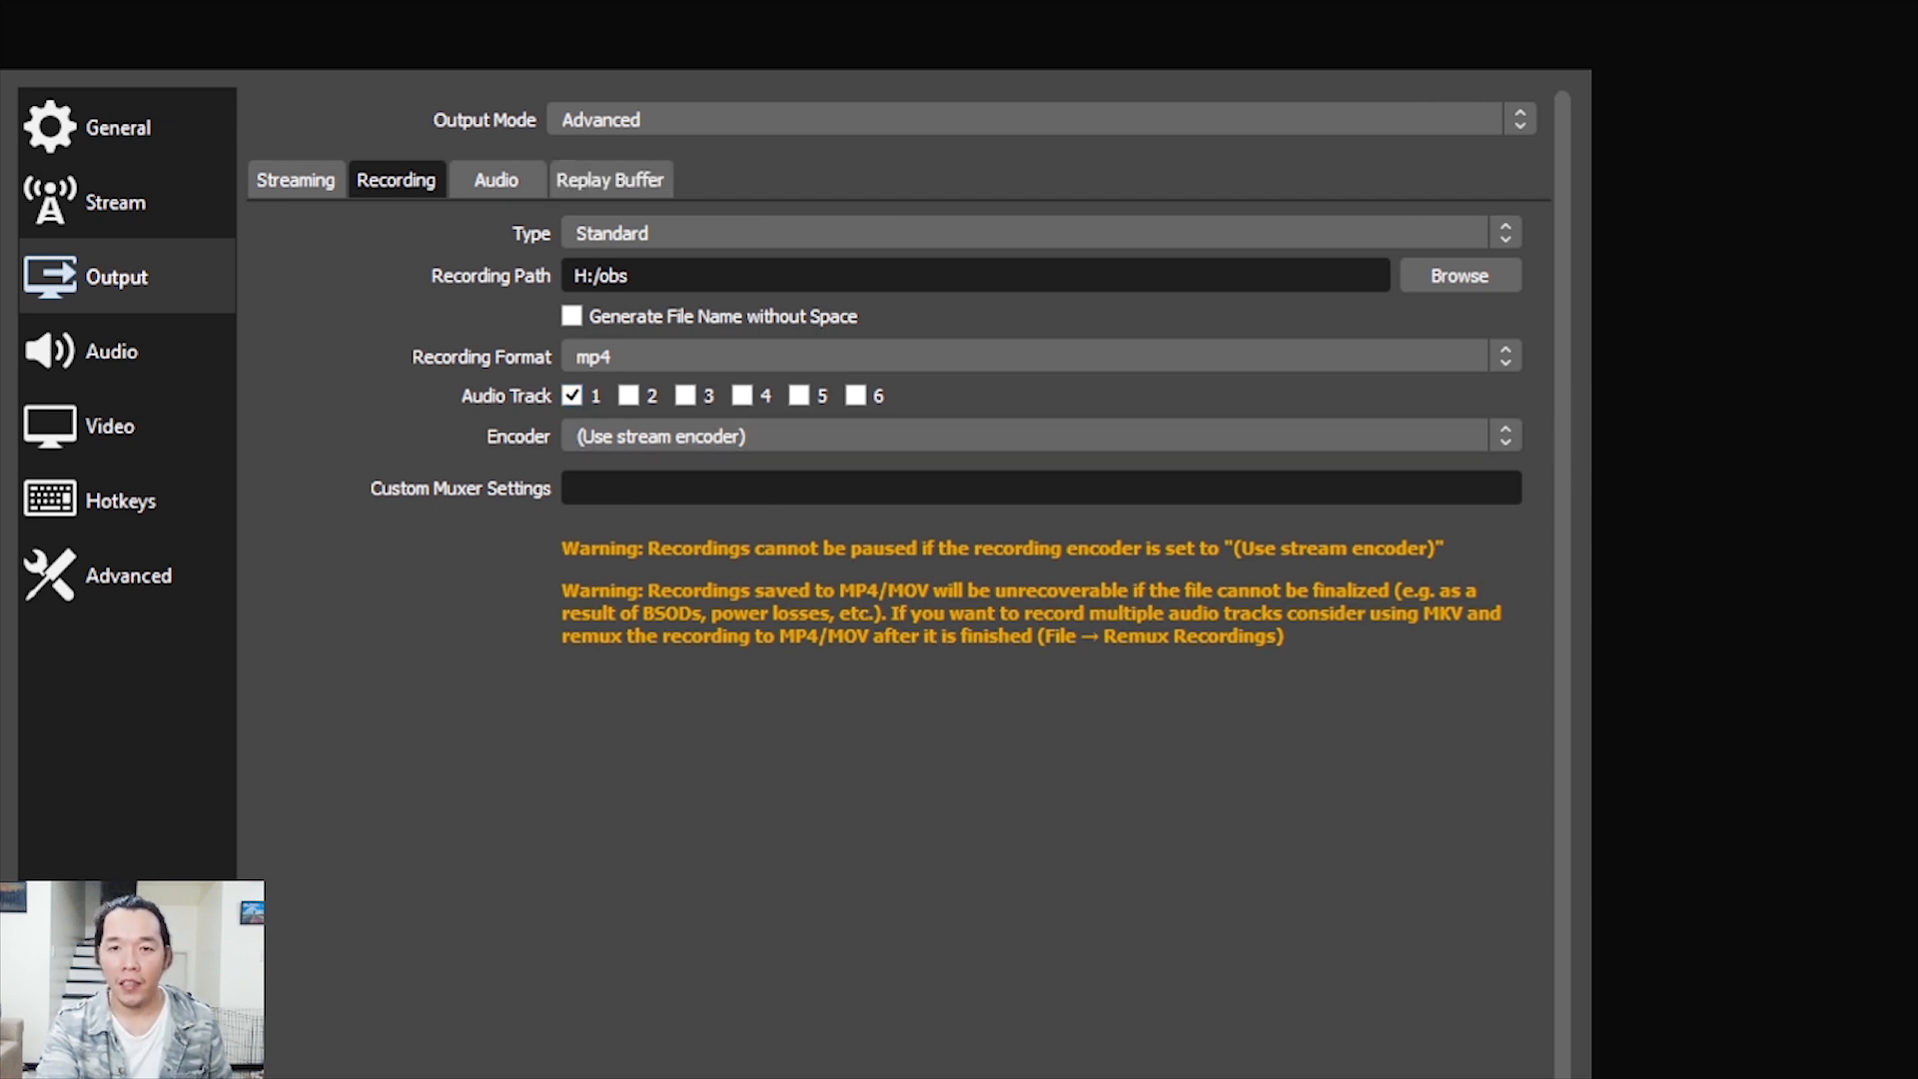
Look over the output's audio track bitrates and replay buffer option, and return to the streaming output settings
left_click(497, 180)
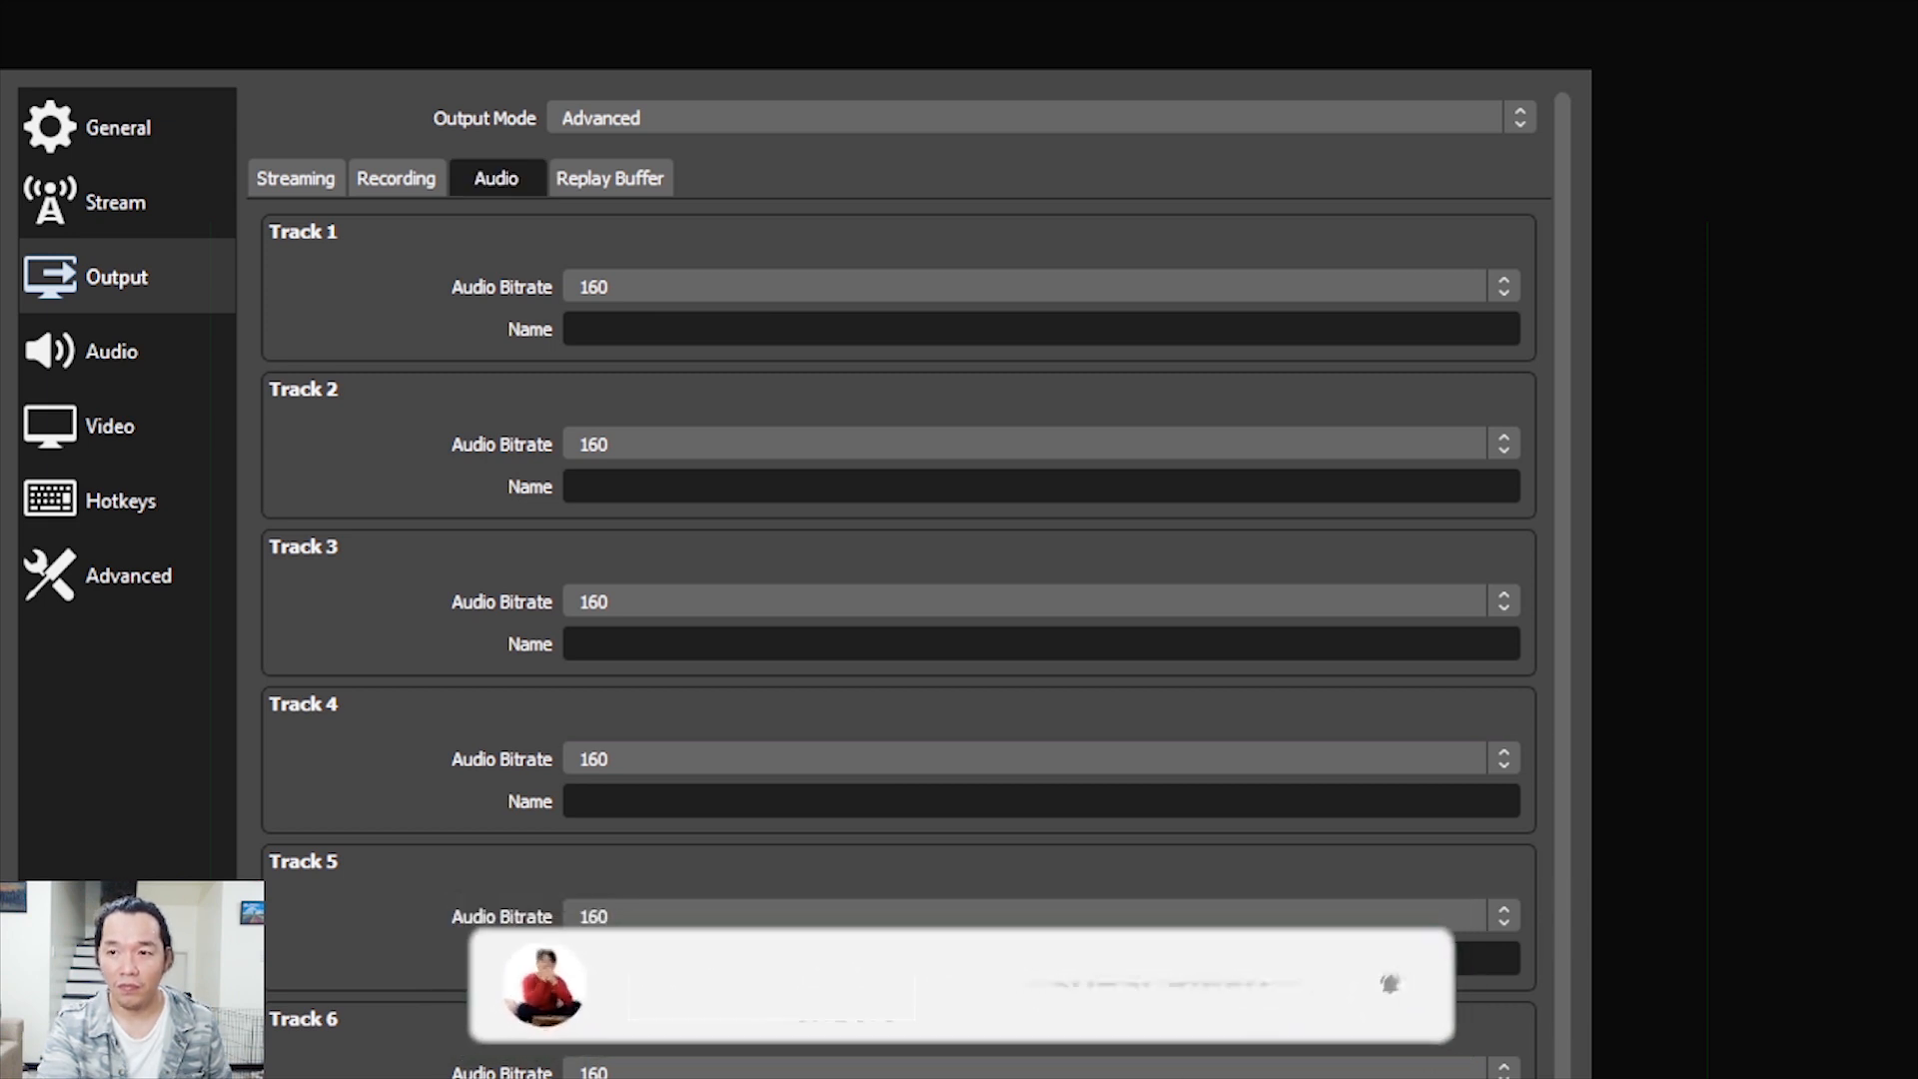
left_click(610, 178)
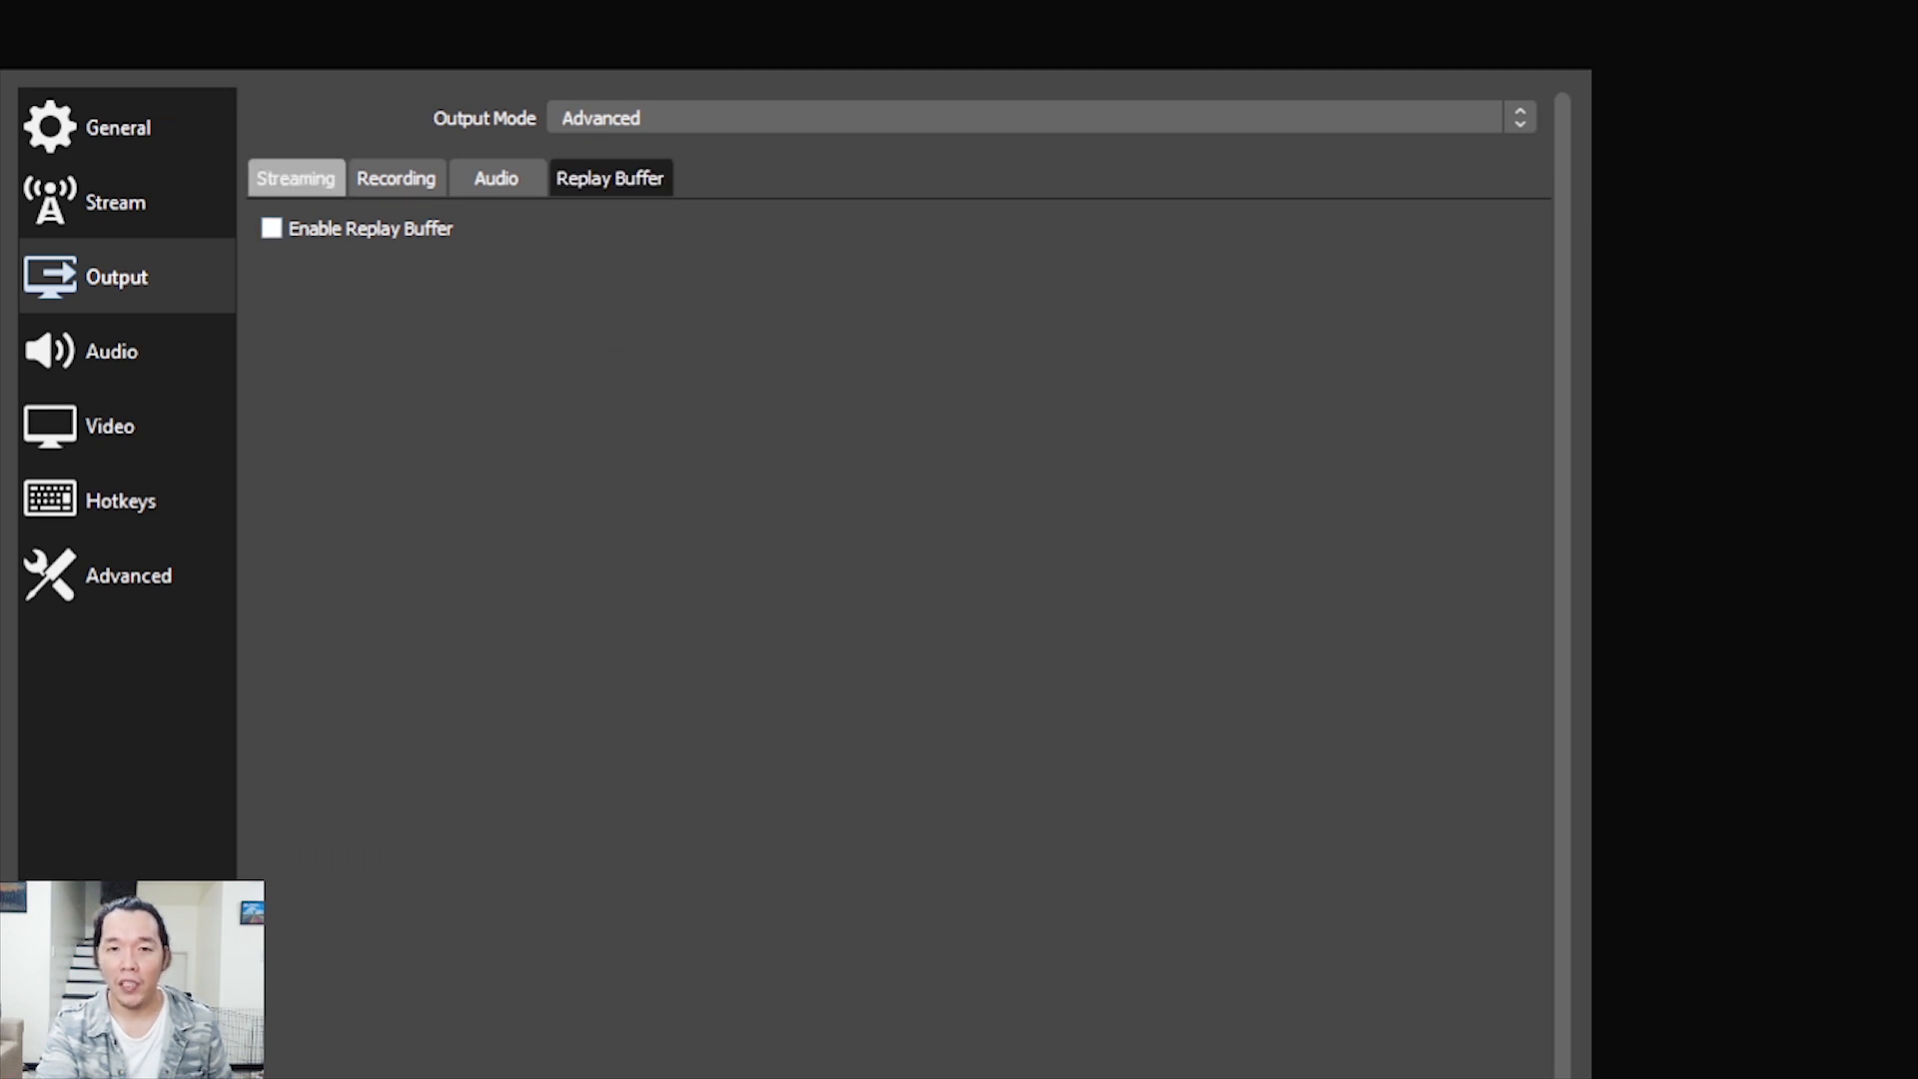
left_click(295, 178)
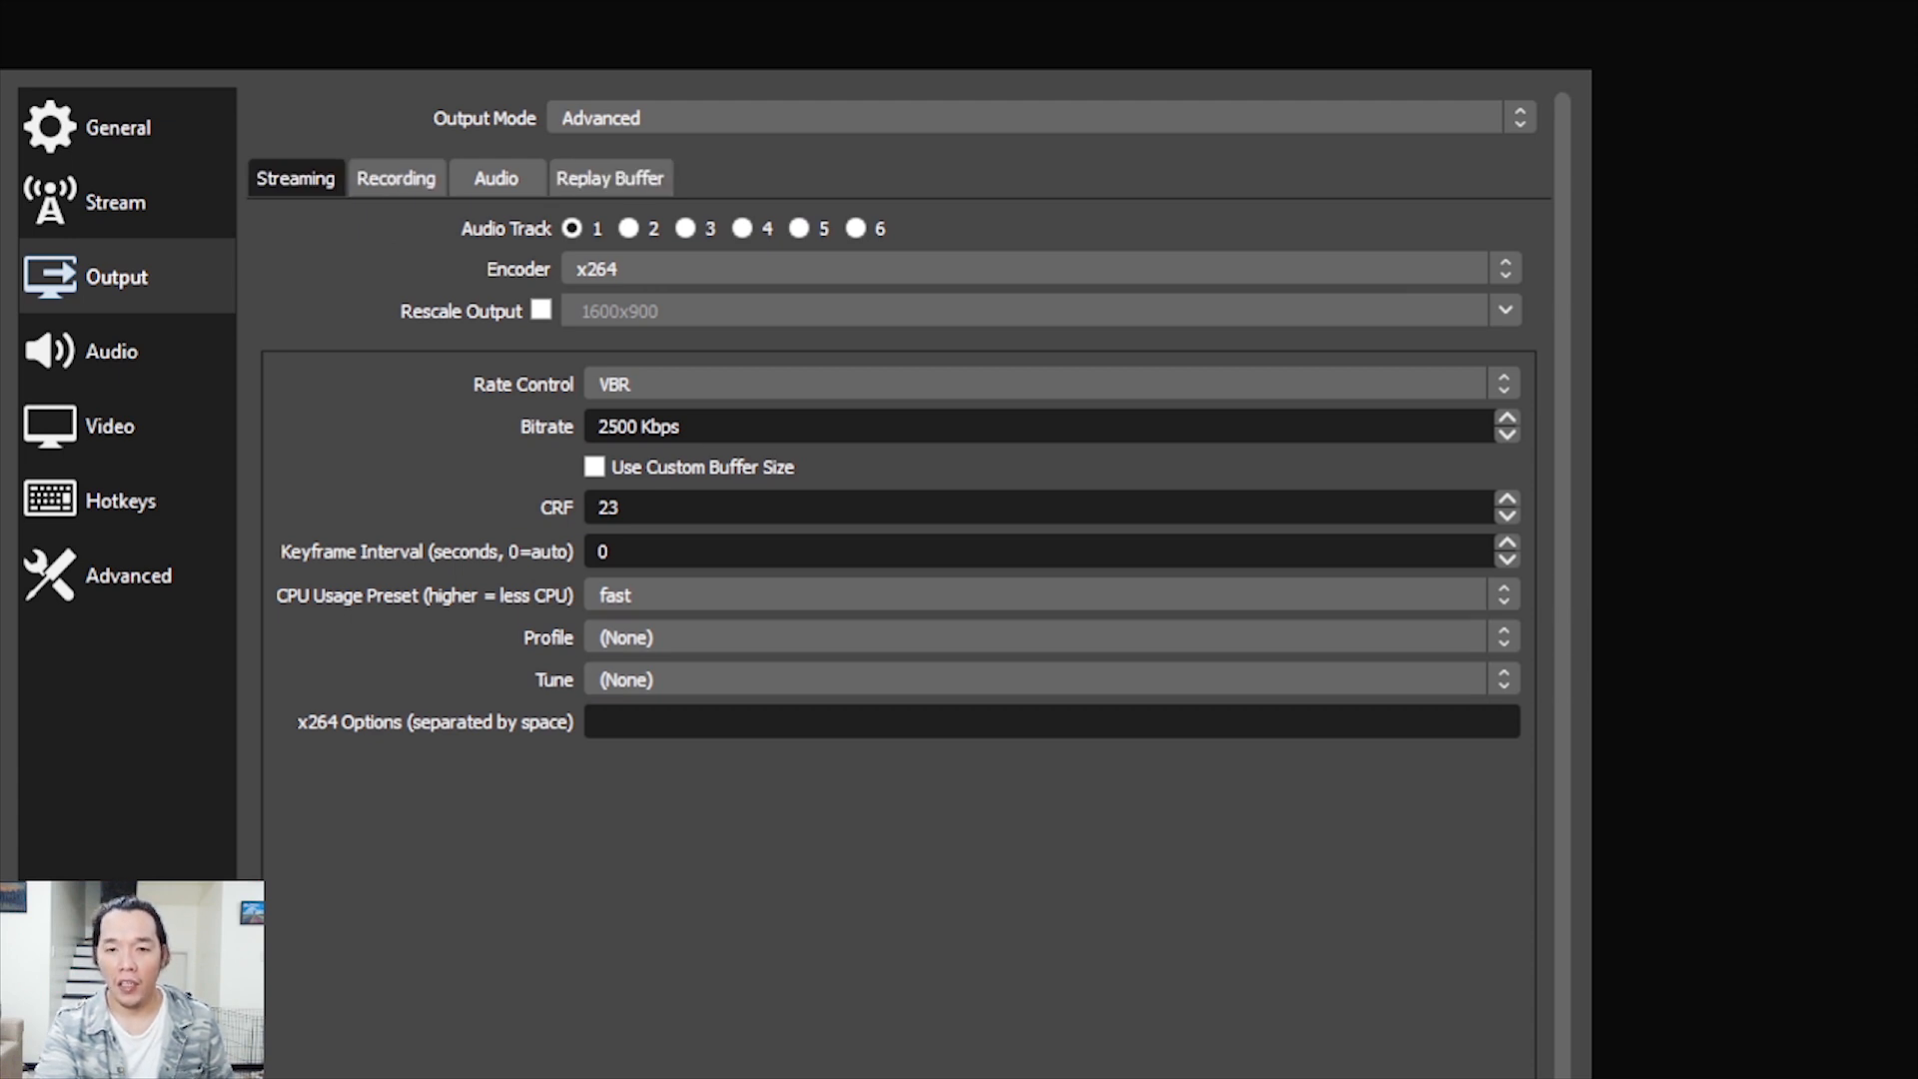
Open the audio settings and check the available sample rate and channel options without changing them
left_click(126, 351)
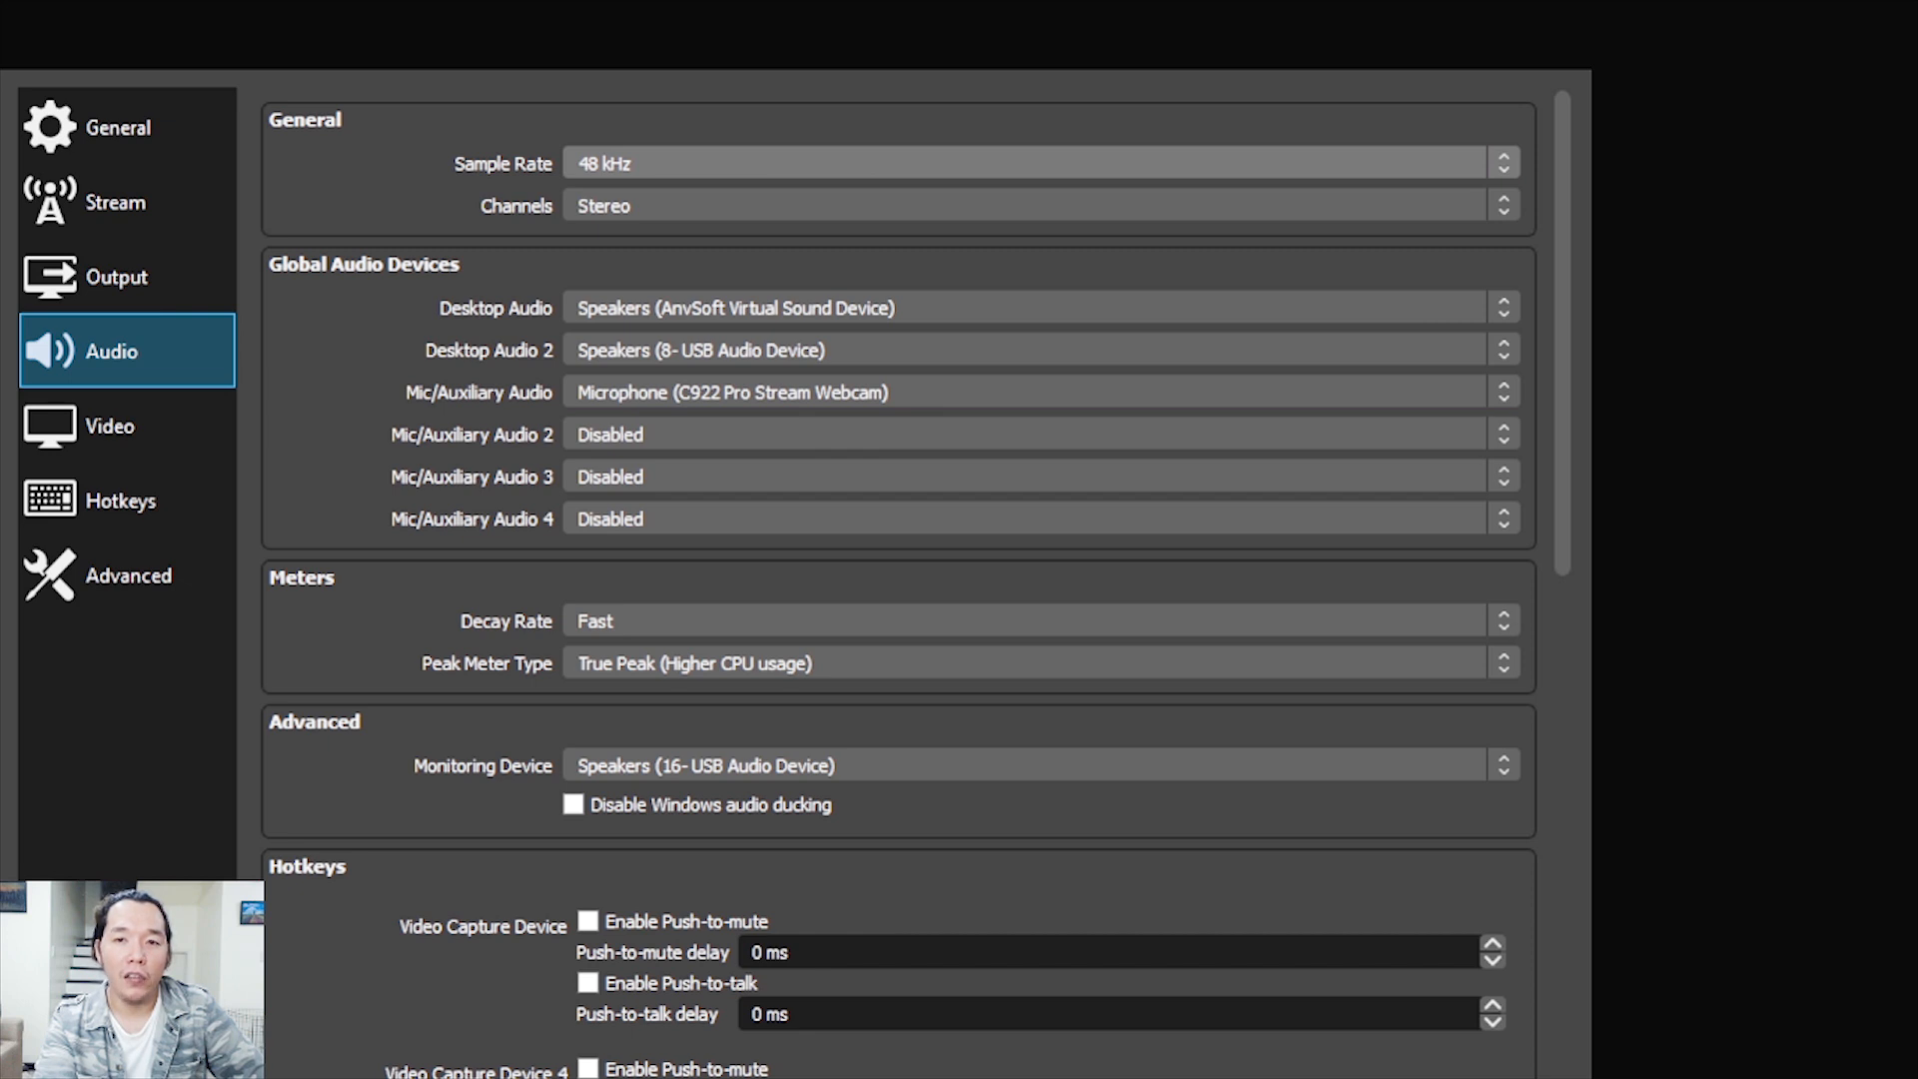
left_click(1041, 162)
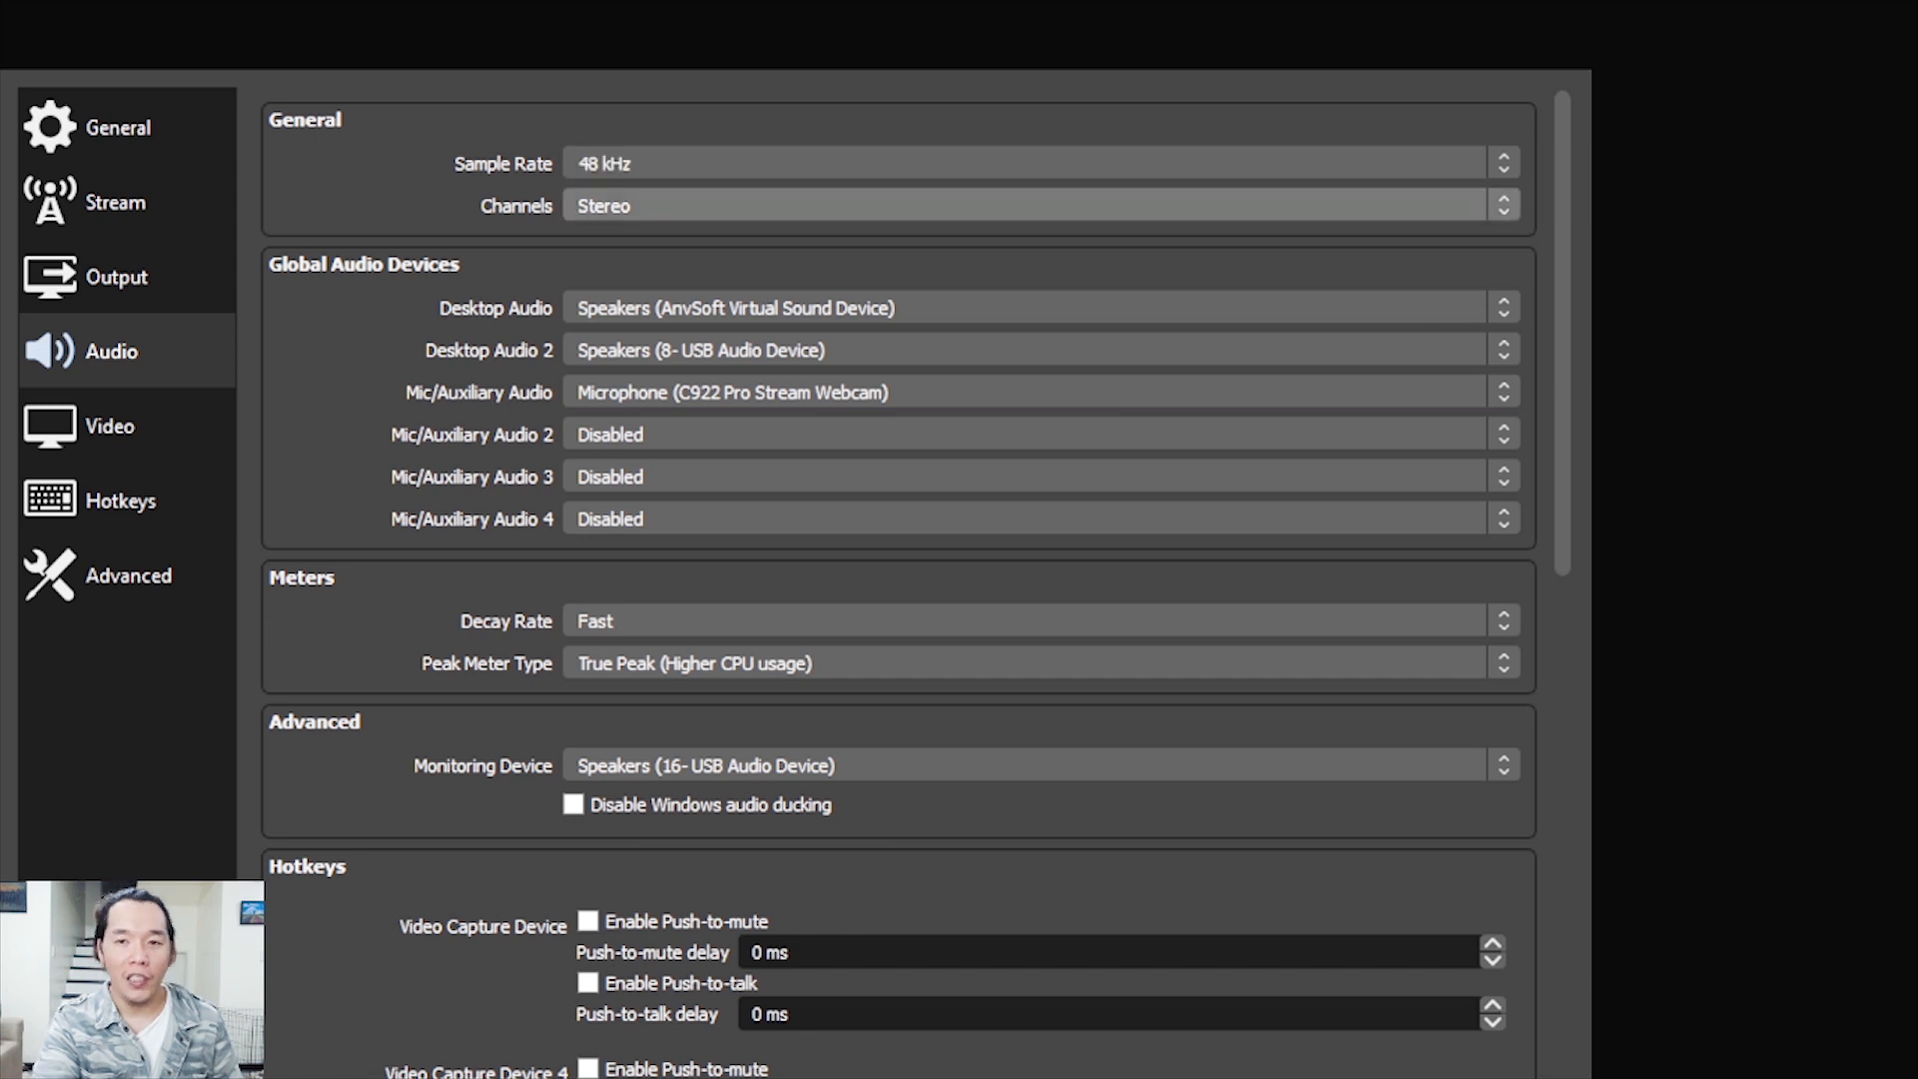
left_click(1041, 163)
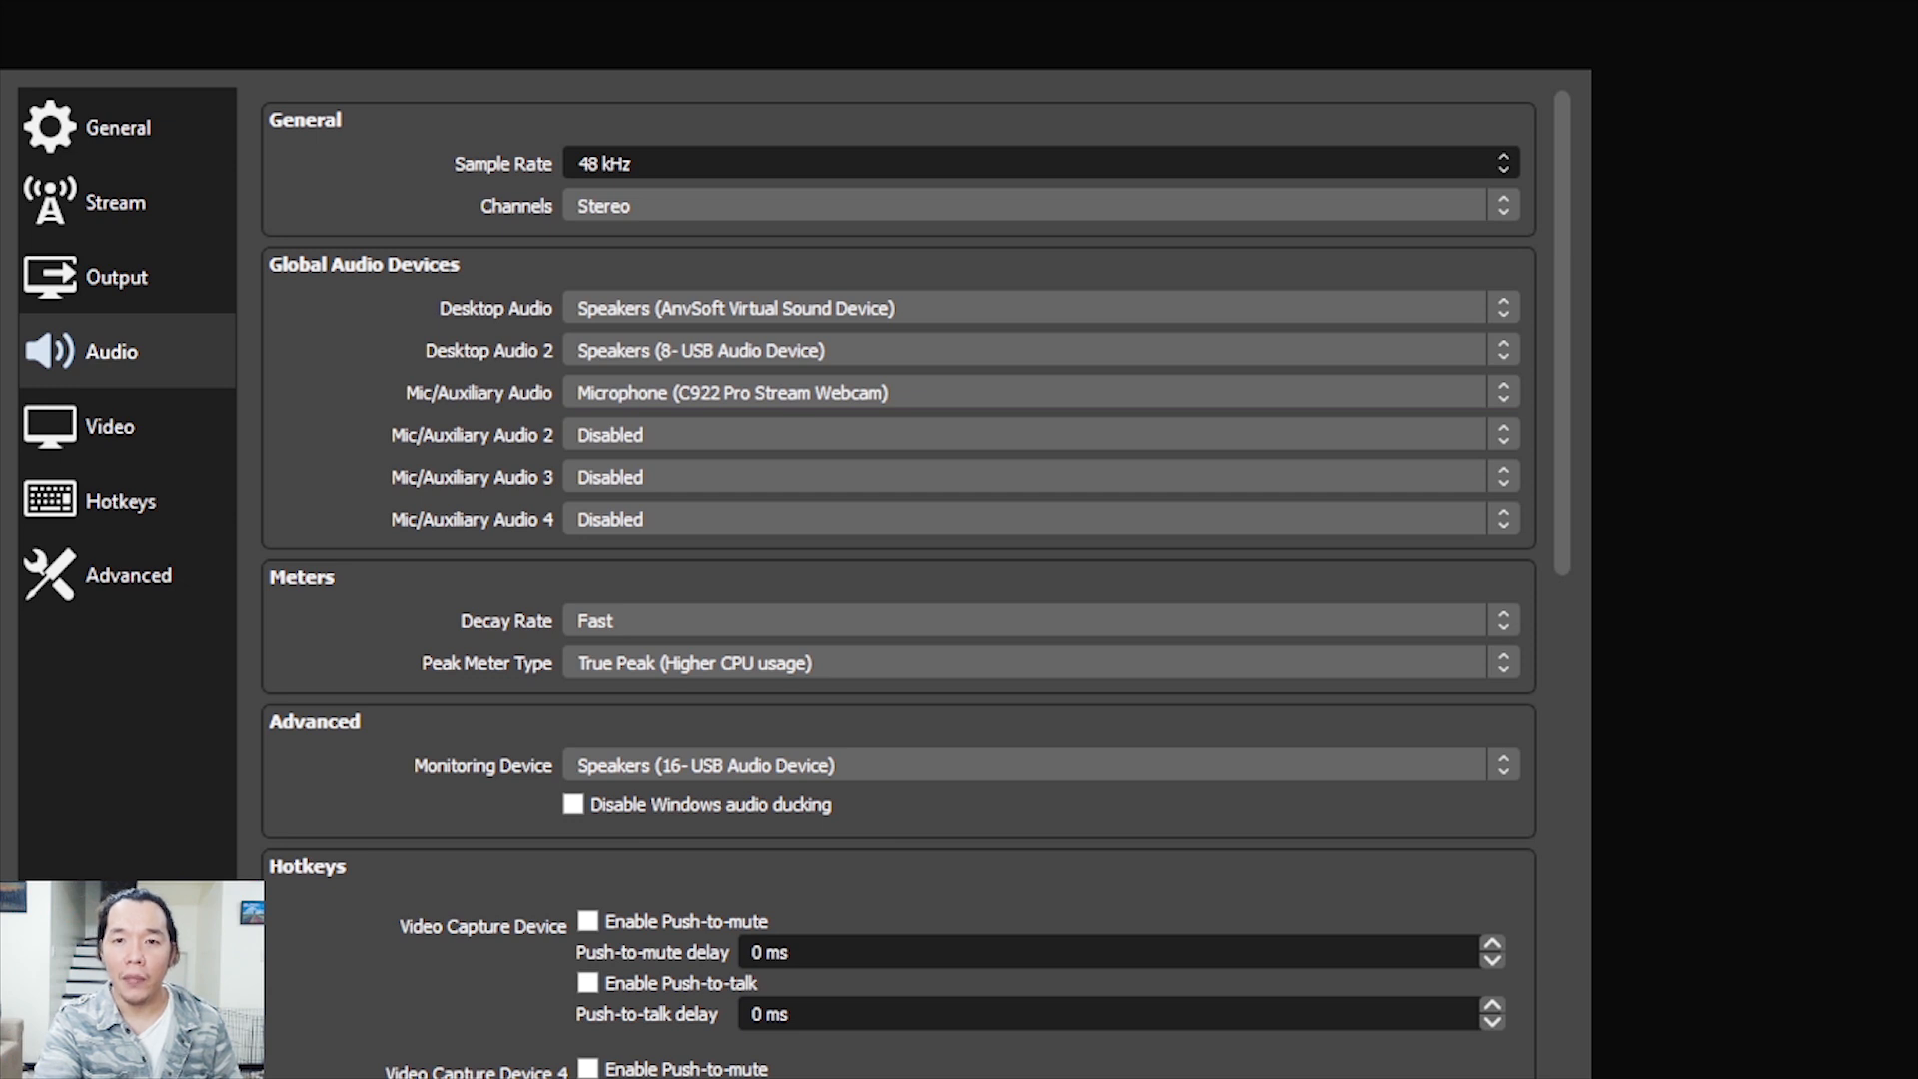
left_click(1041, 205)
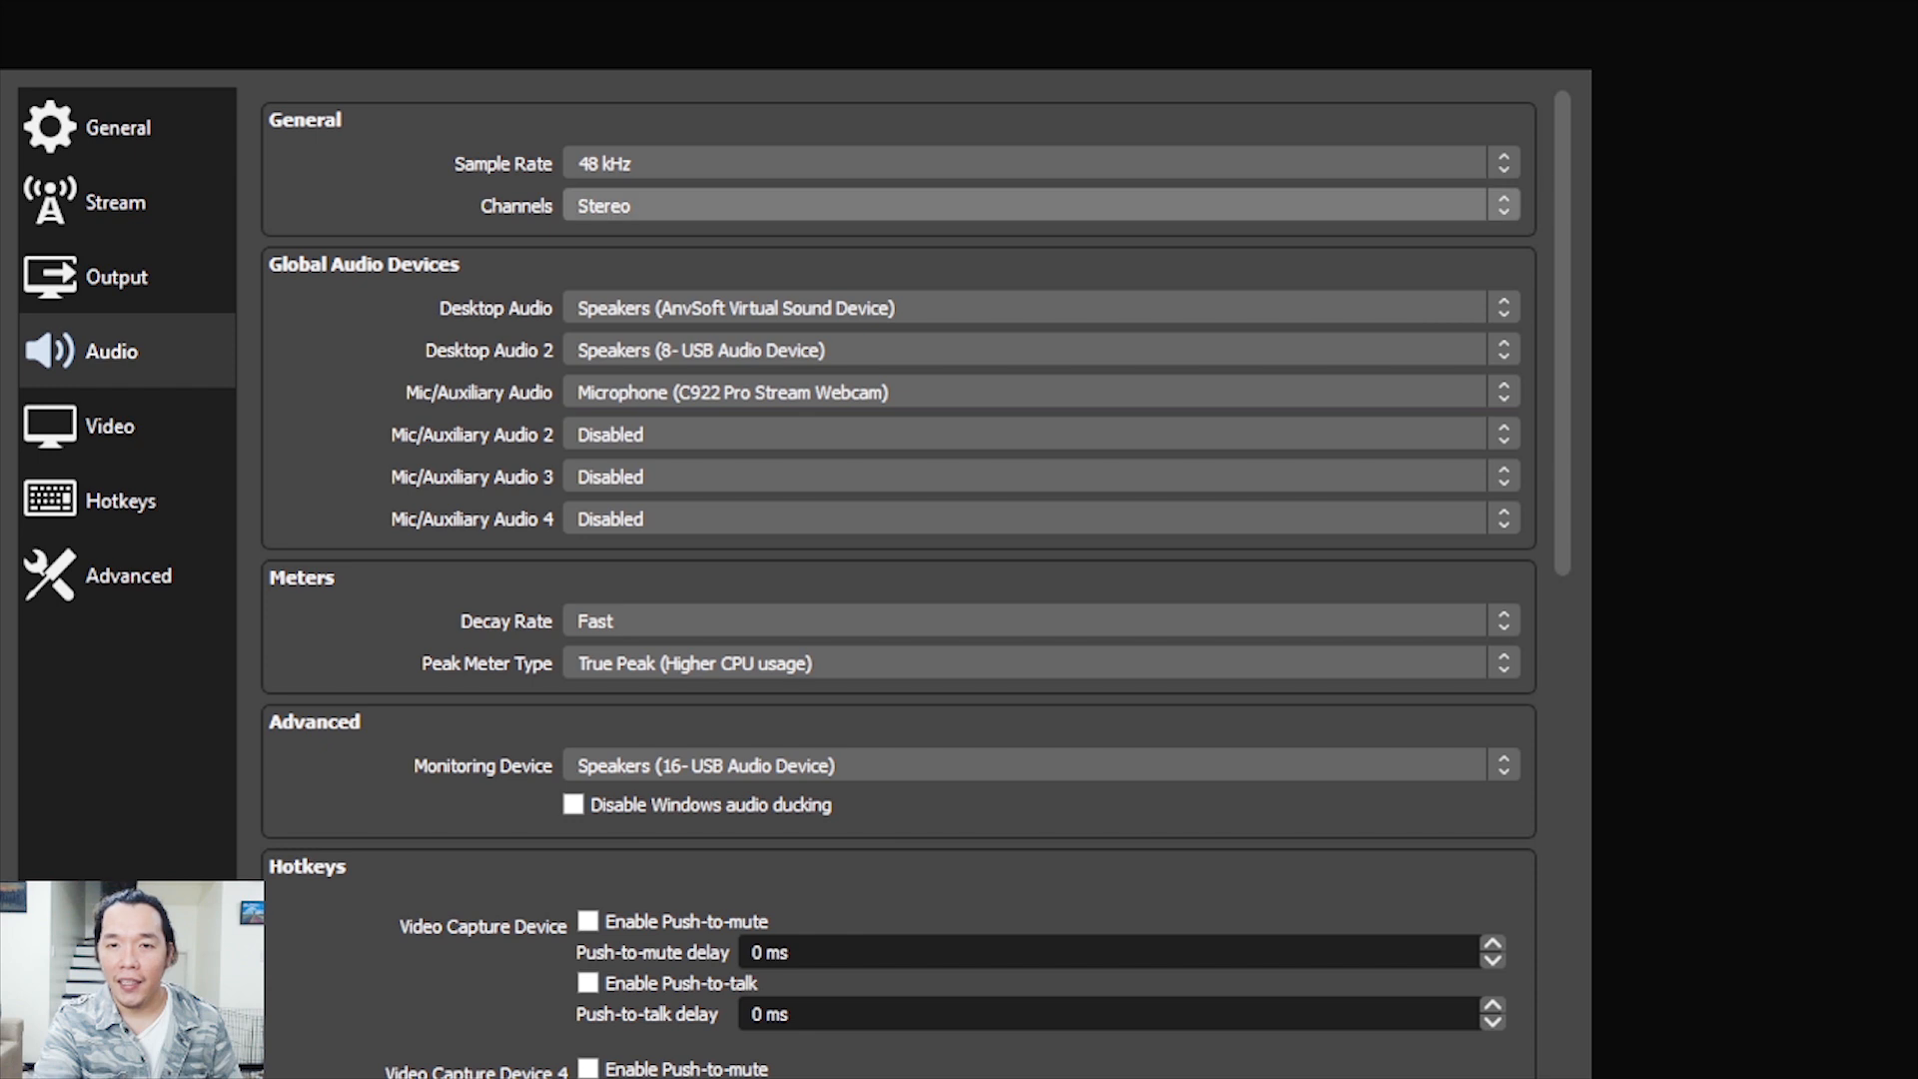
left_click(1041, 205)
left_click(1041, 205)
left_click(1041, 163)
left_click(1041, 163)
left_click(1041, 205)
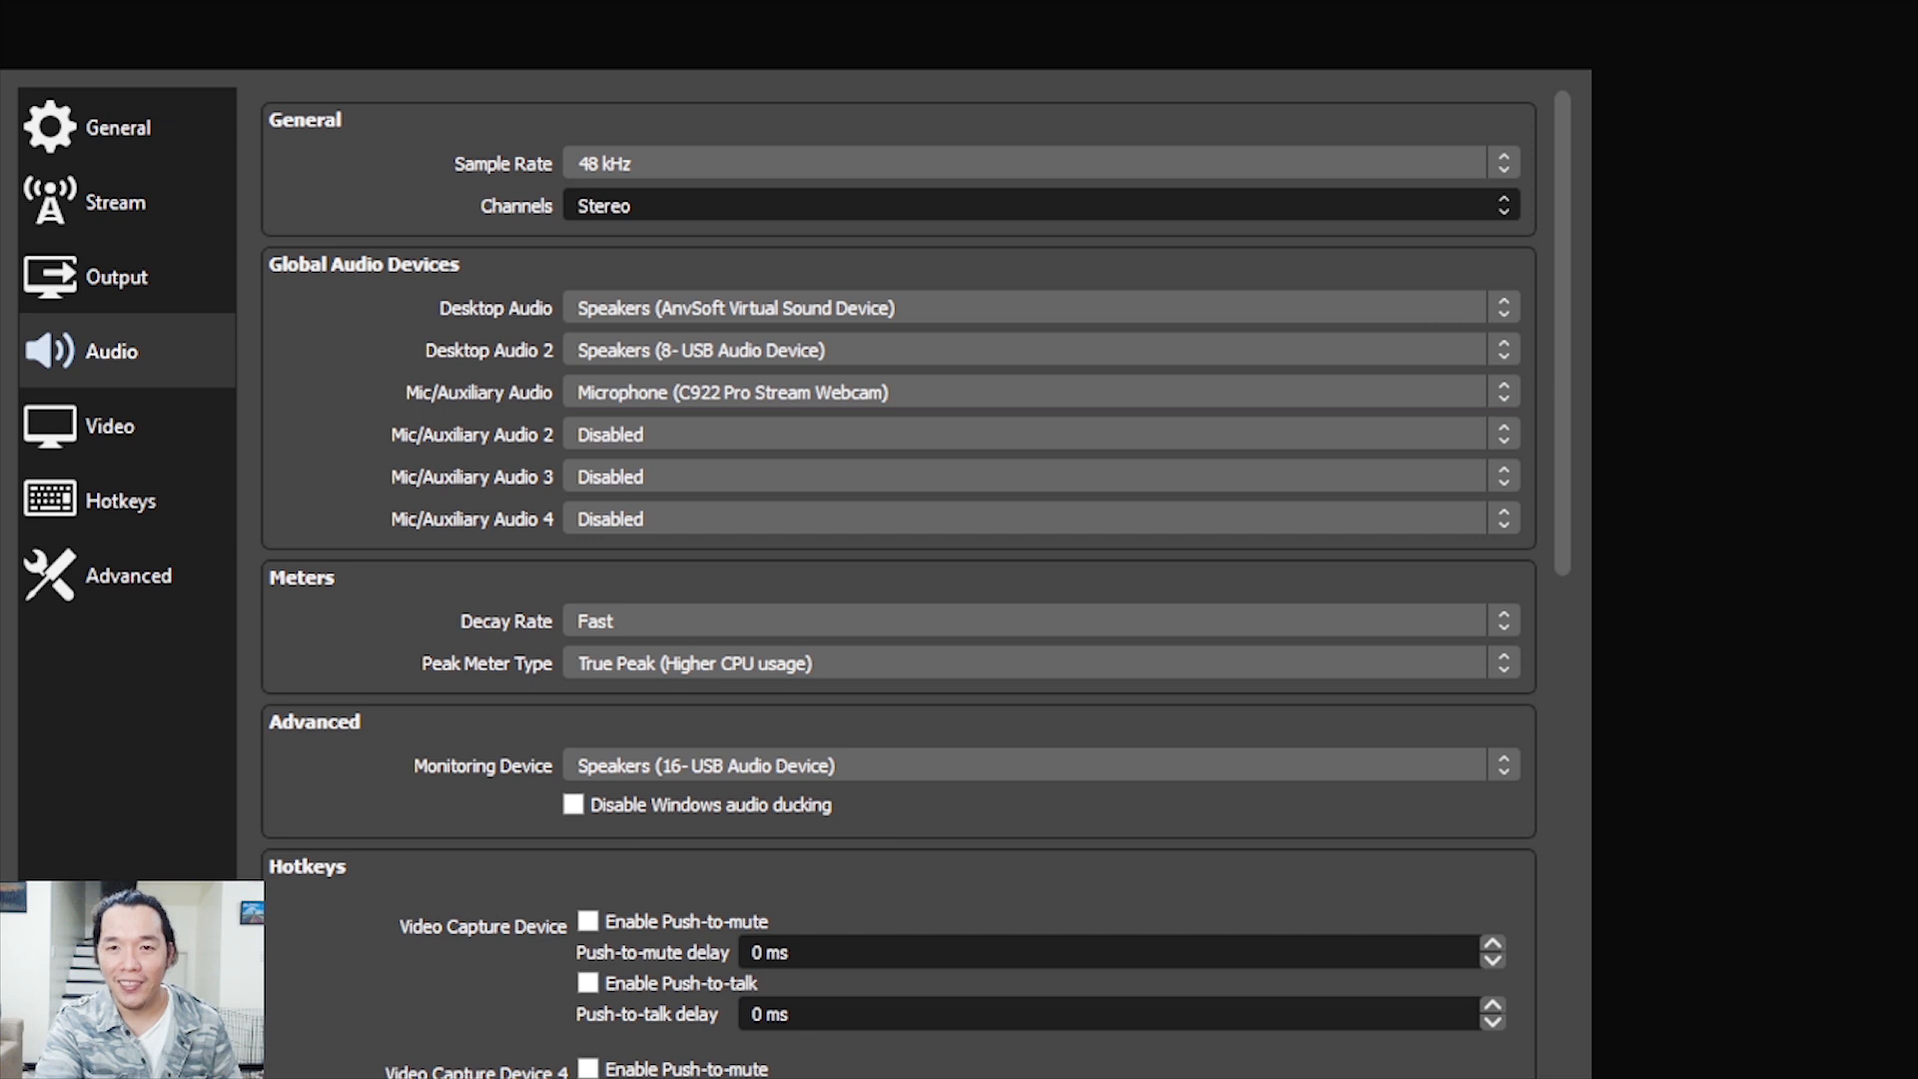
left_click(1042, 204)
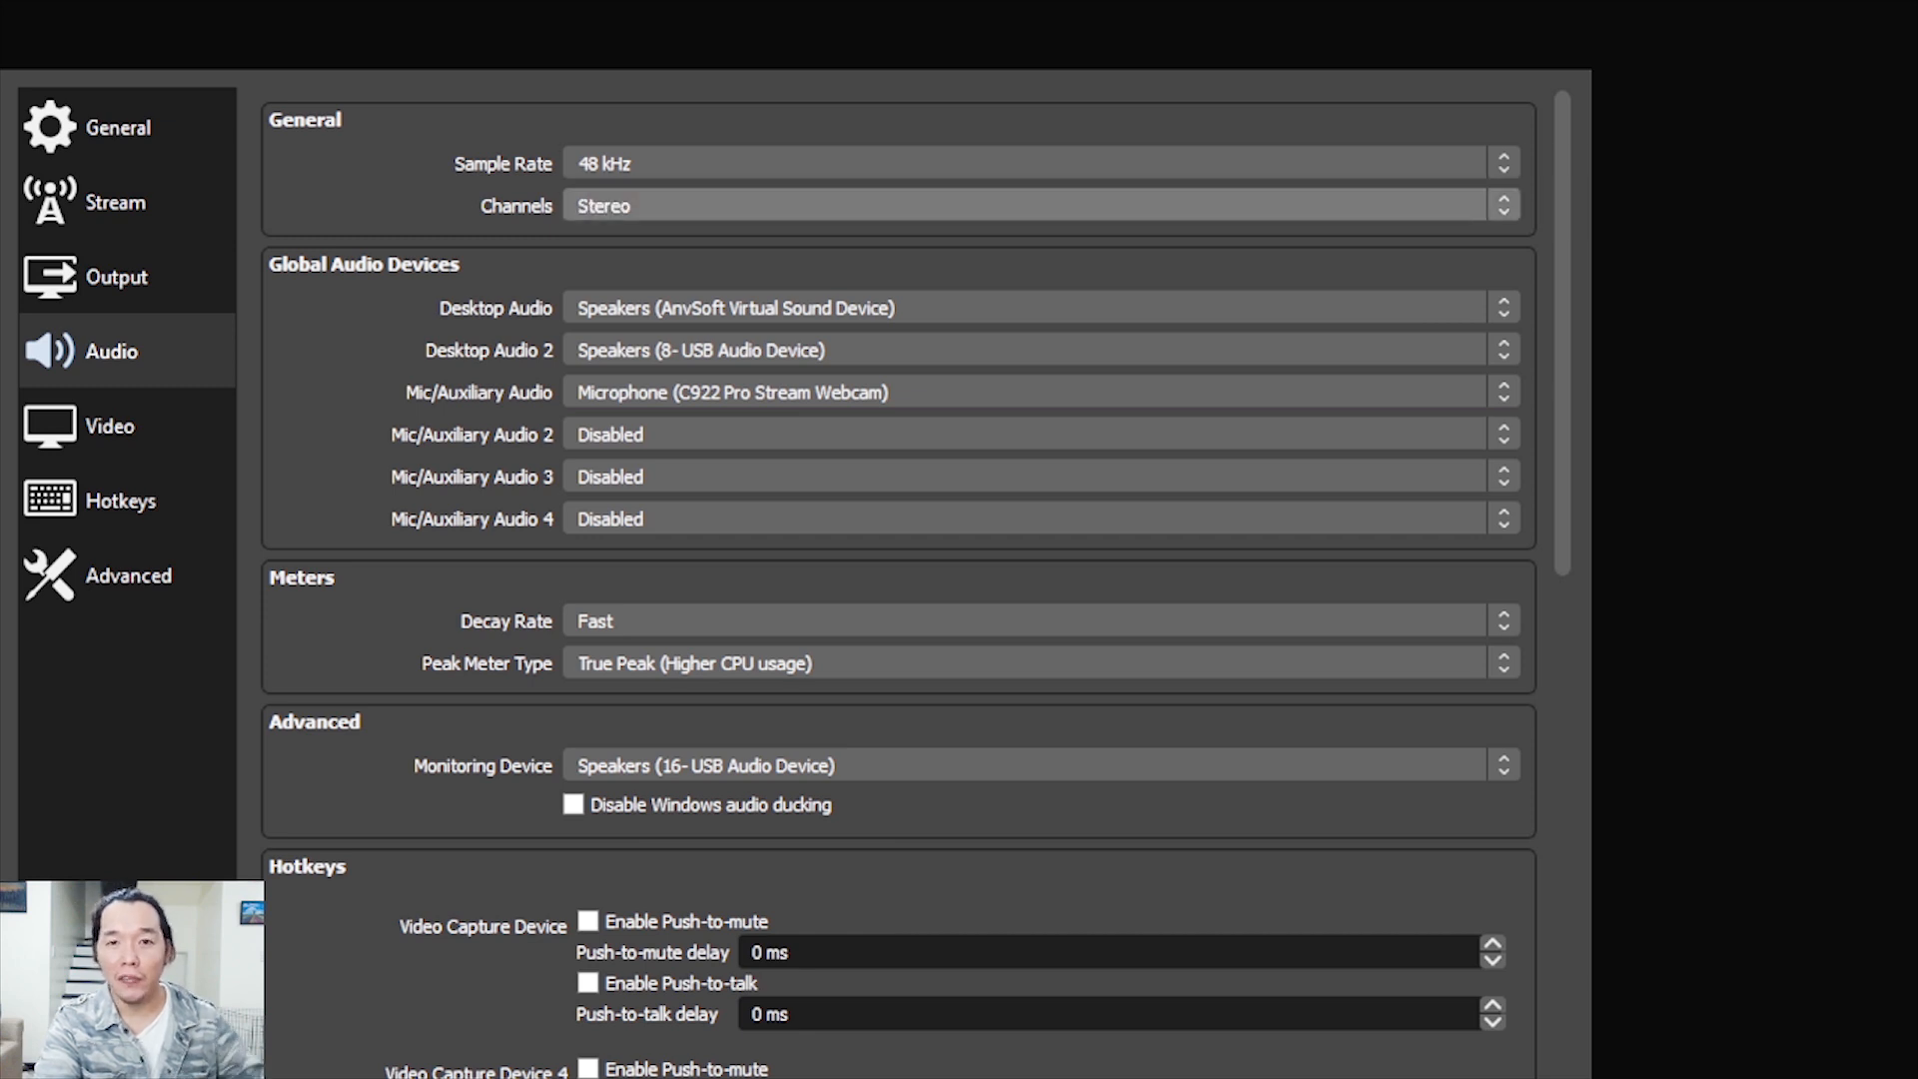
left_click(1042, 205)
left_click(1041, 205)
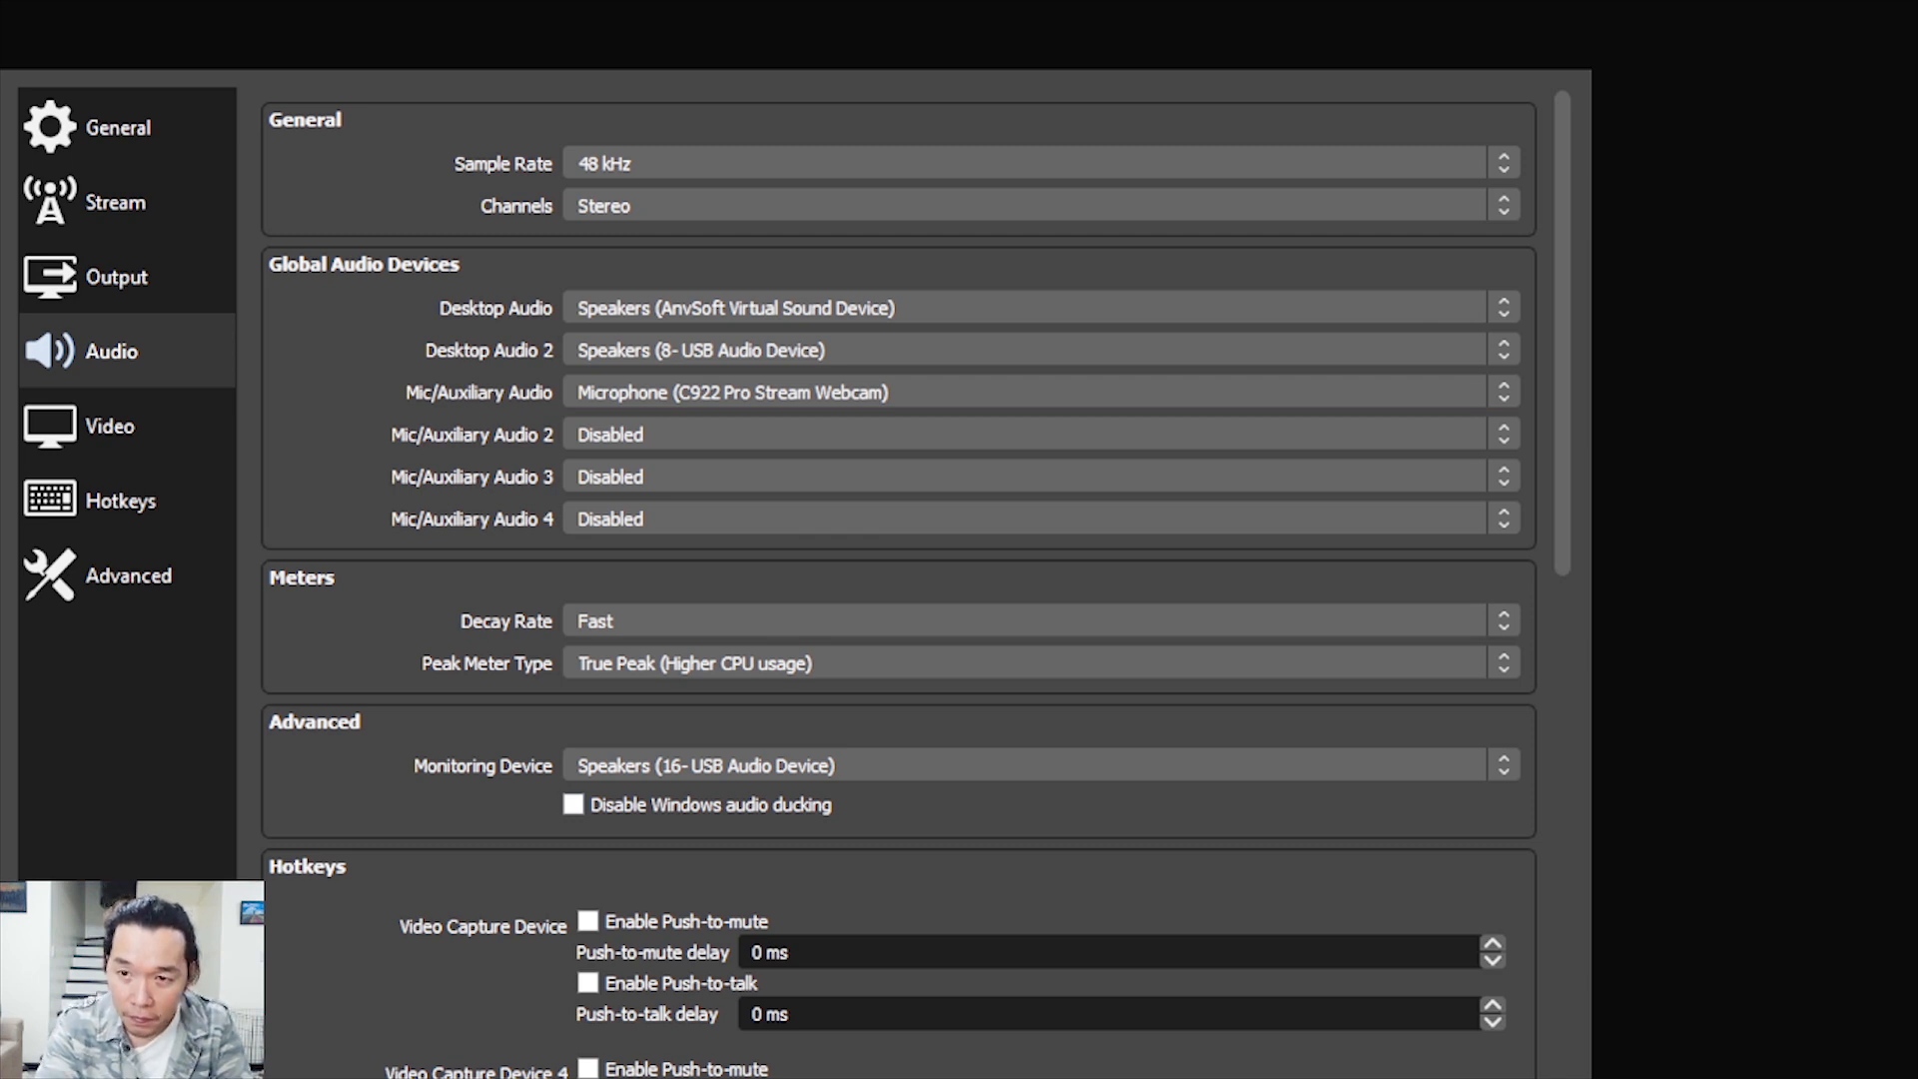
Look through the rest of the audio settings, including the monitoring device and the push-to-mute and push-to-talk options
scroll(899, 580, "down", 10)
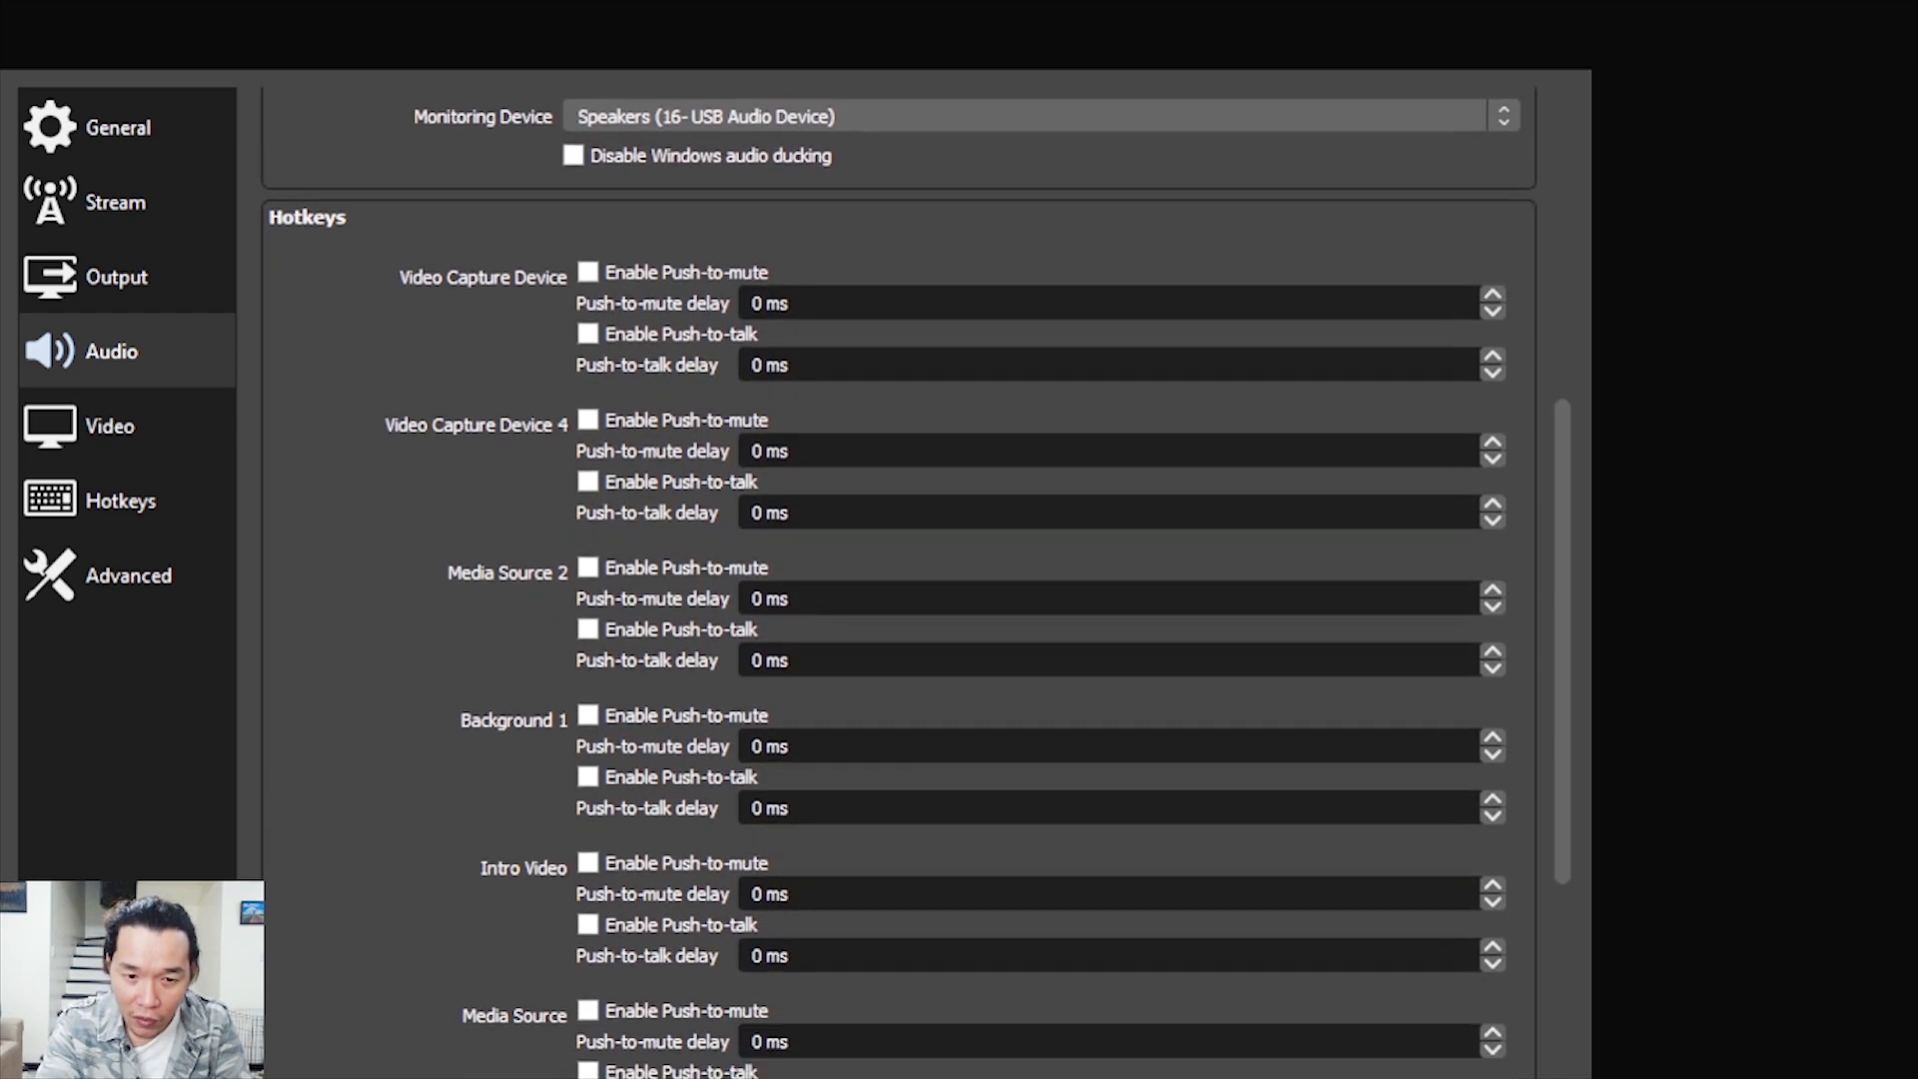
scroll(915, 579, "down", 3)
scroll(916, 579, "up", 3)
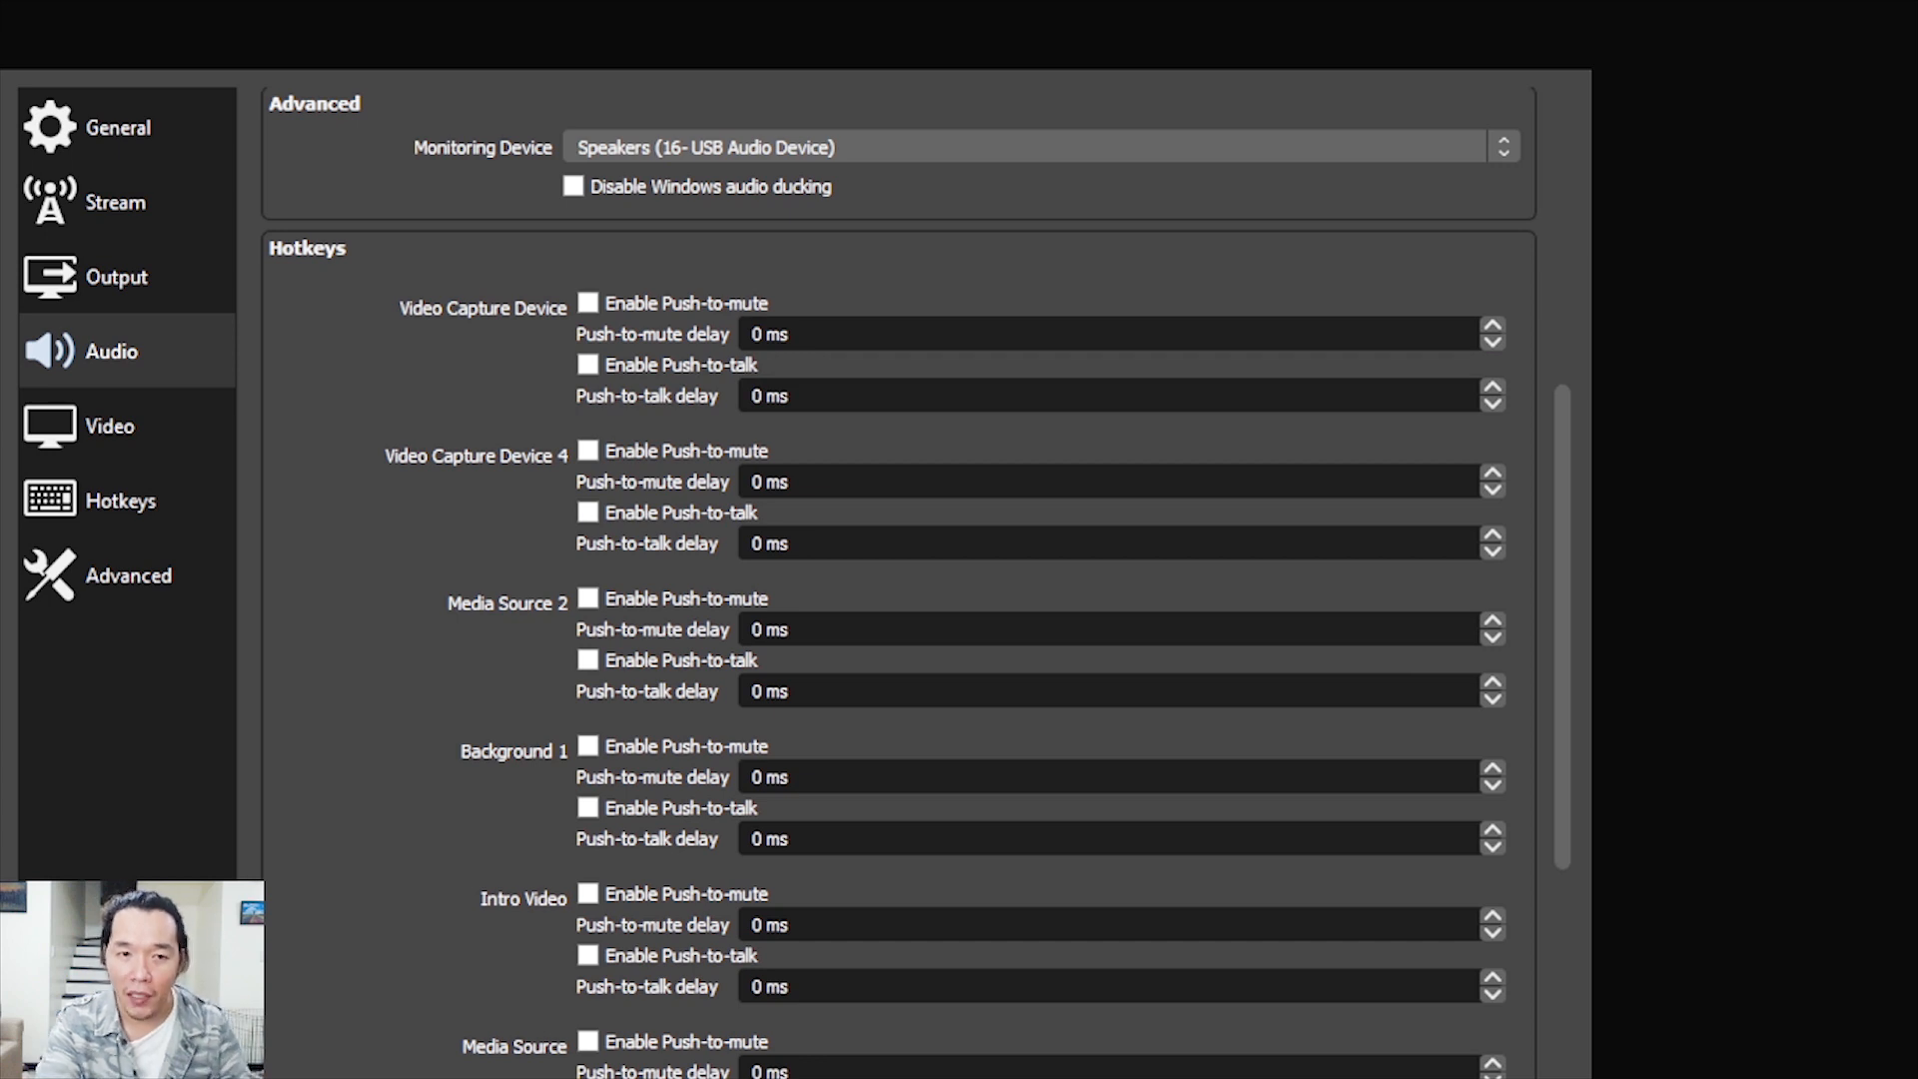
scroll(899, 580, "up", 5)
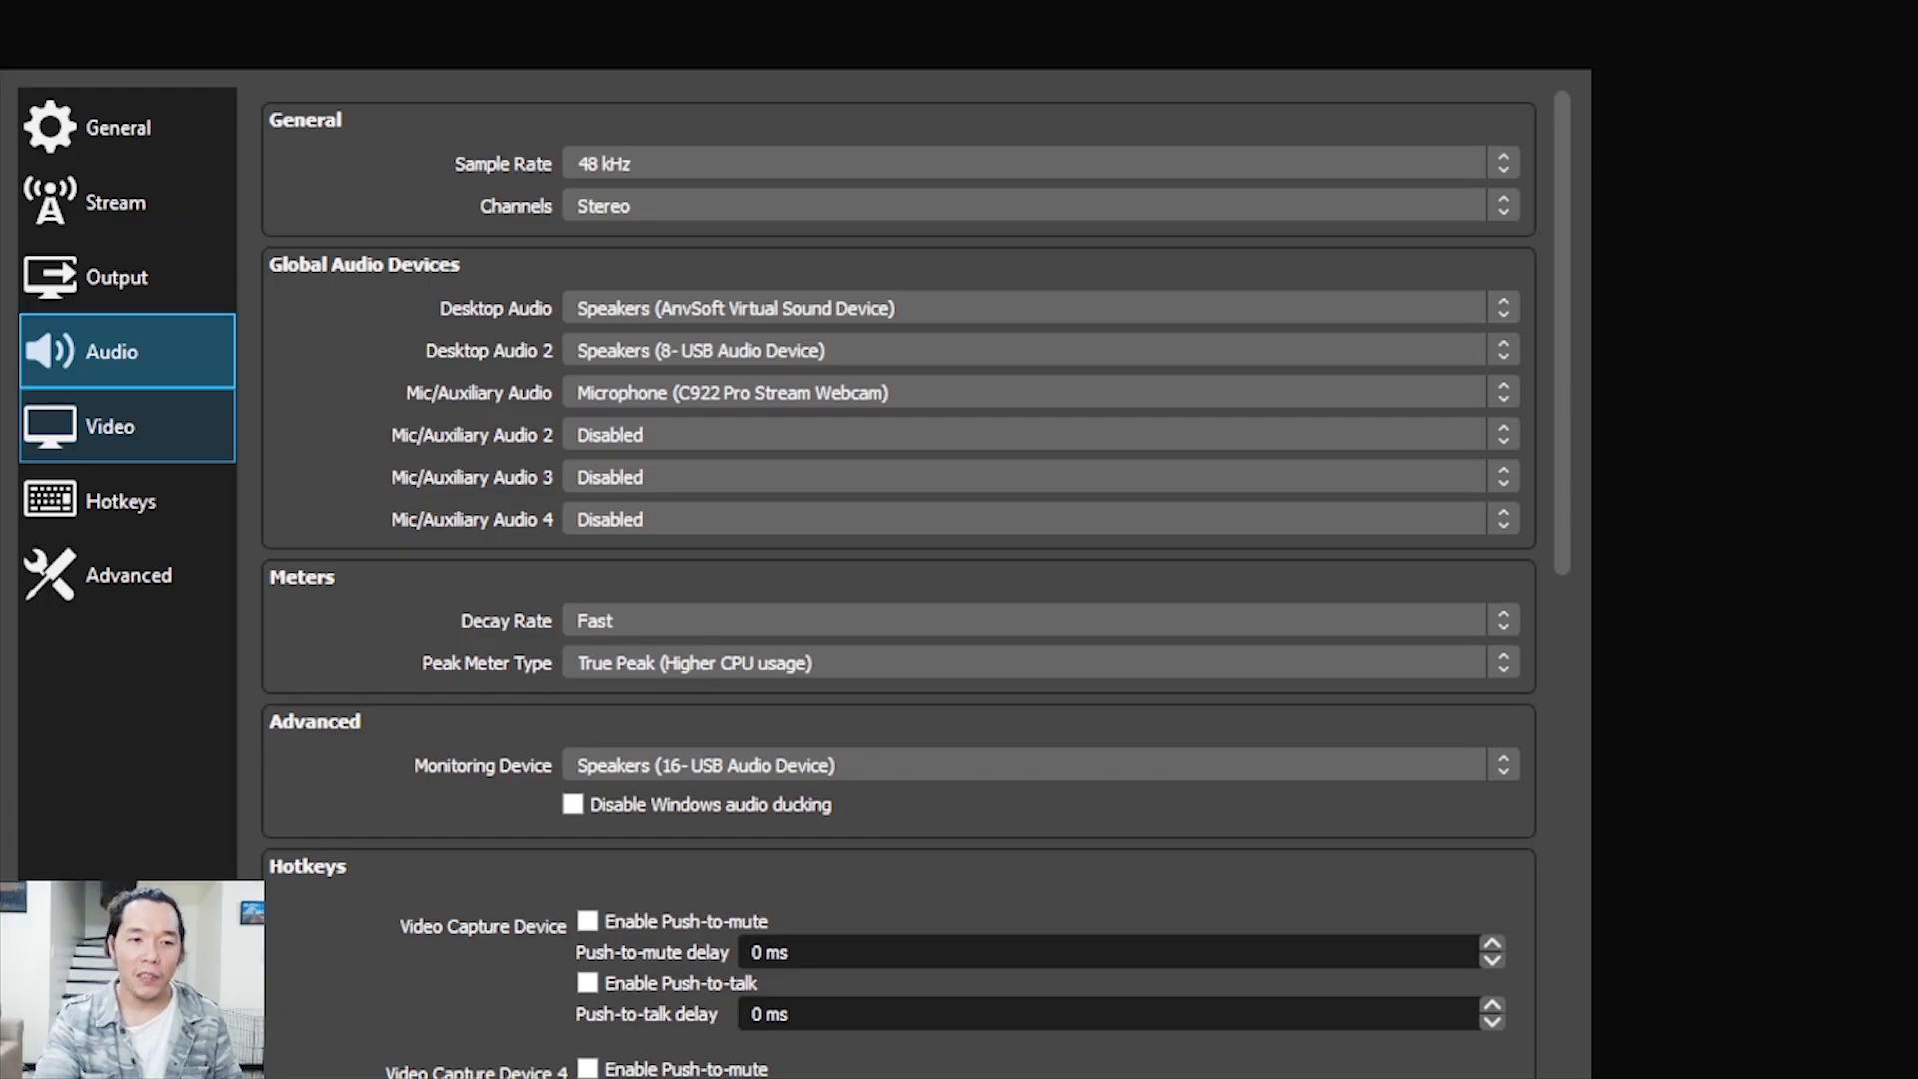
Open the video settings and check the base resolution, output resolution and downscale filter options
left_click(127, 426)
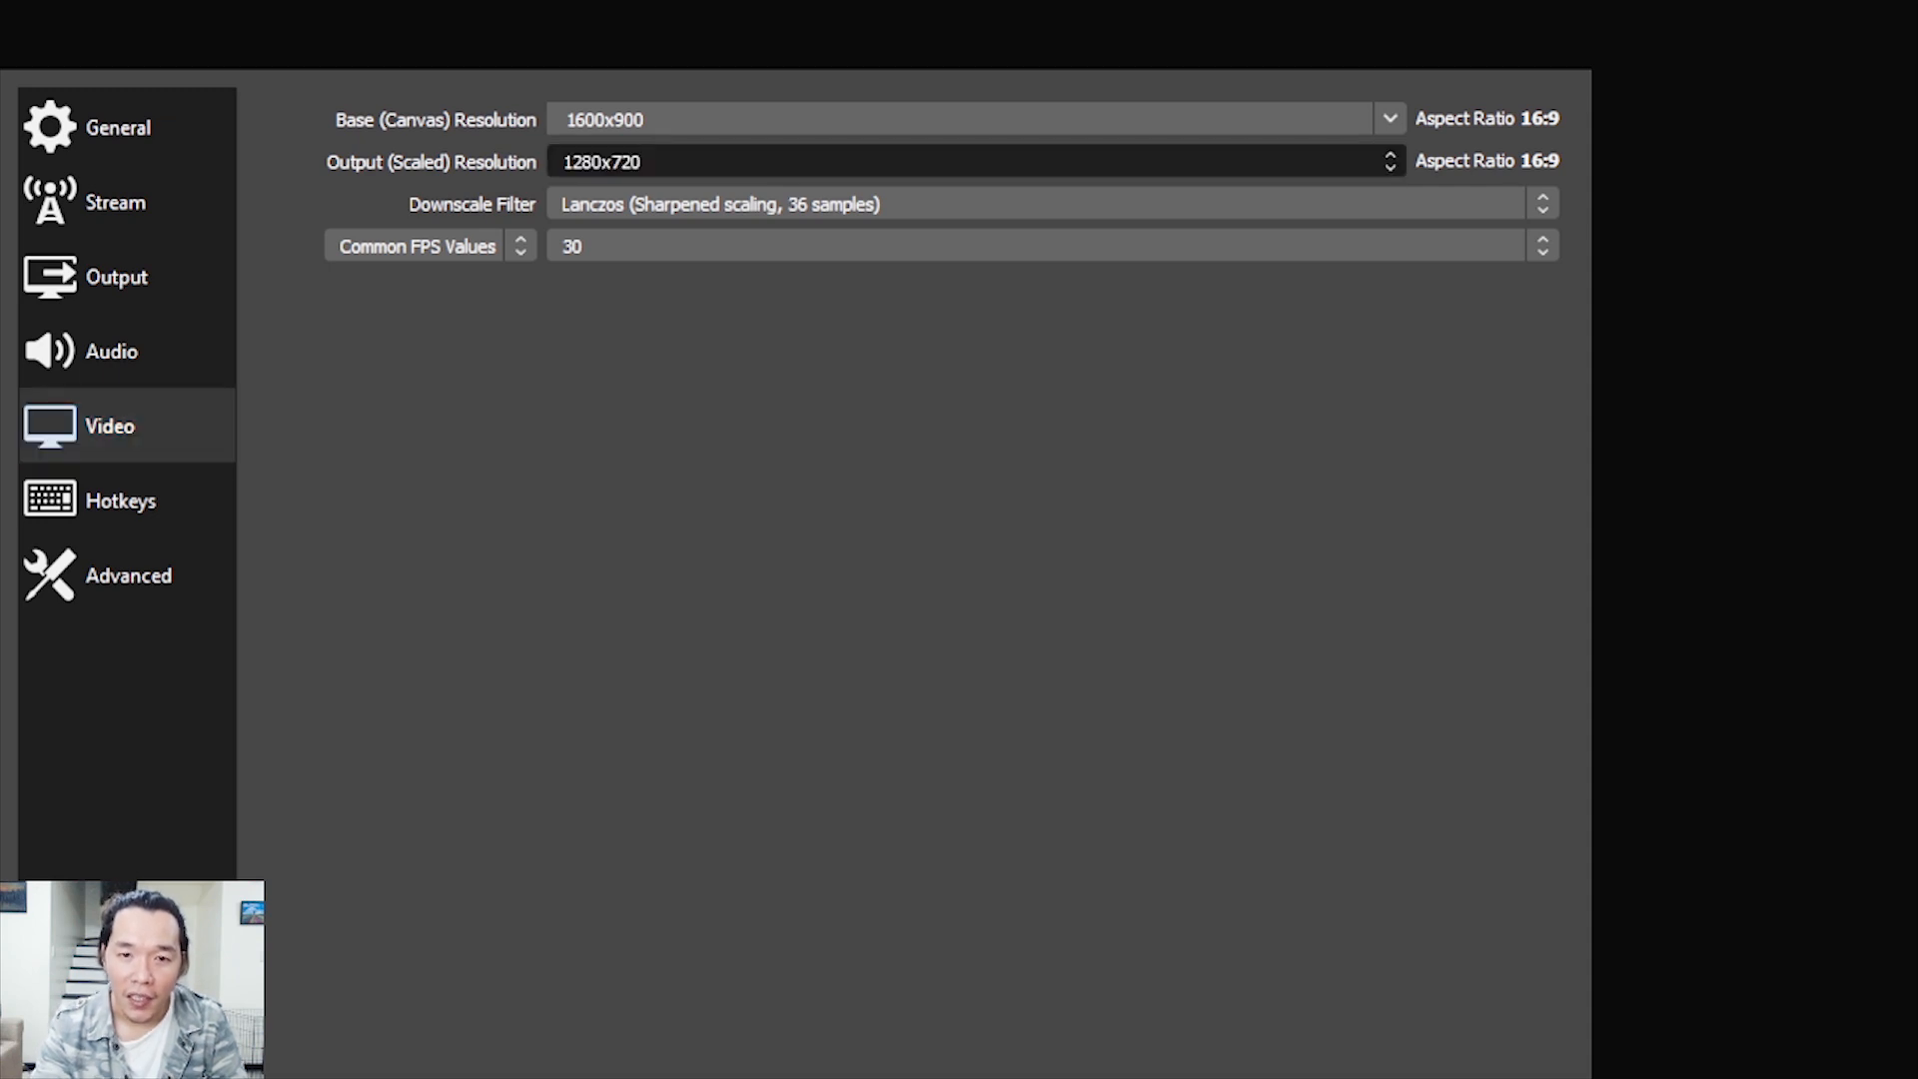
left_click(976, 161)
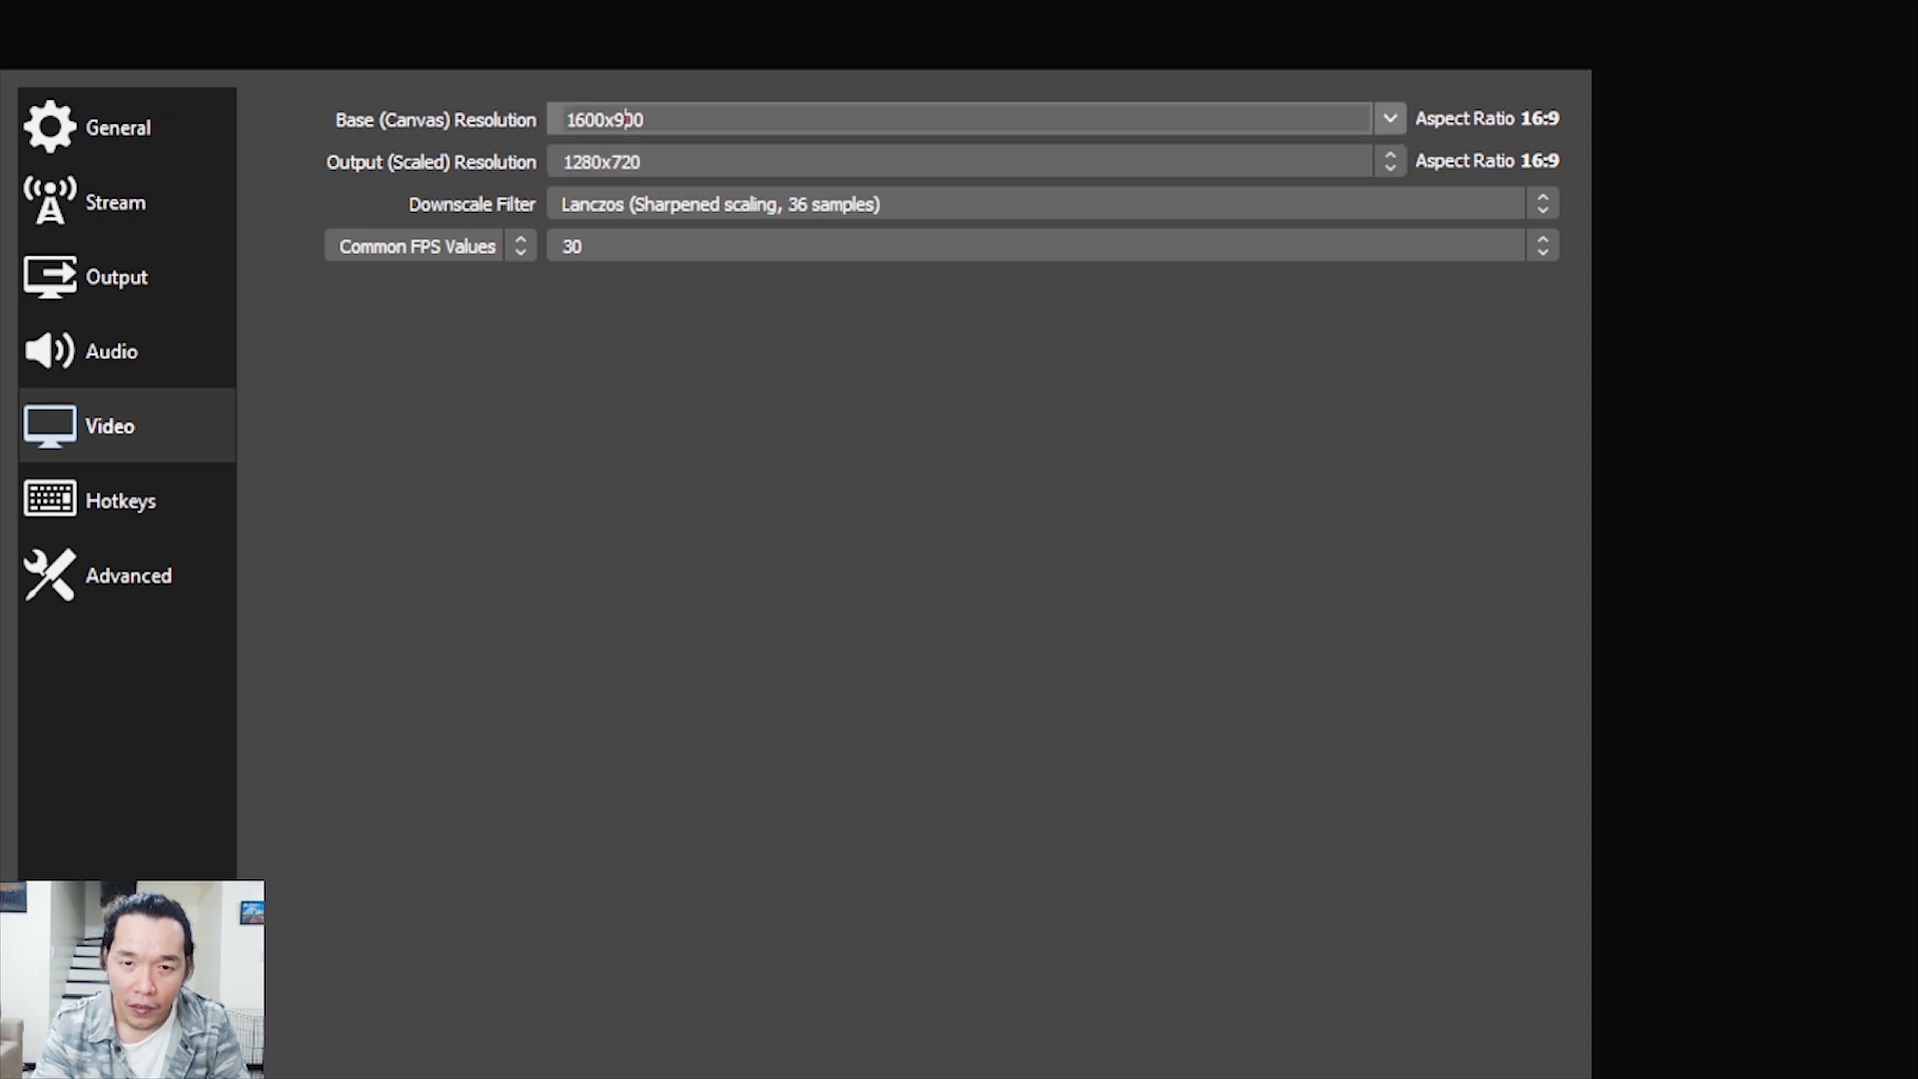
left_click(1389, 119)
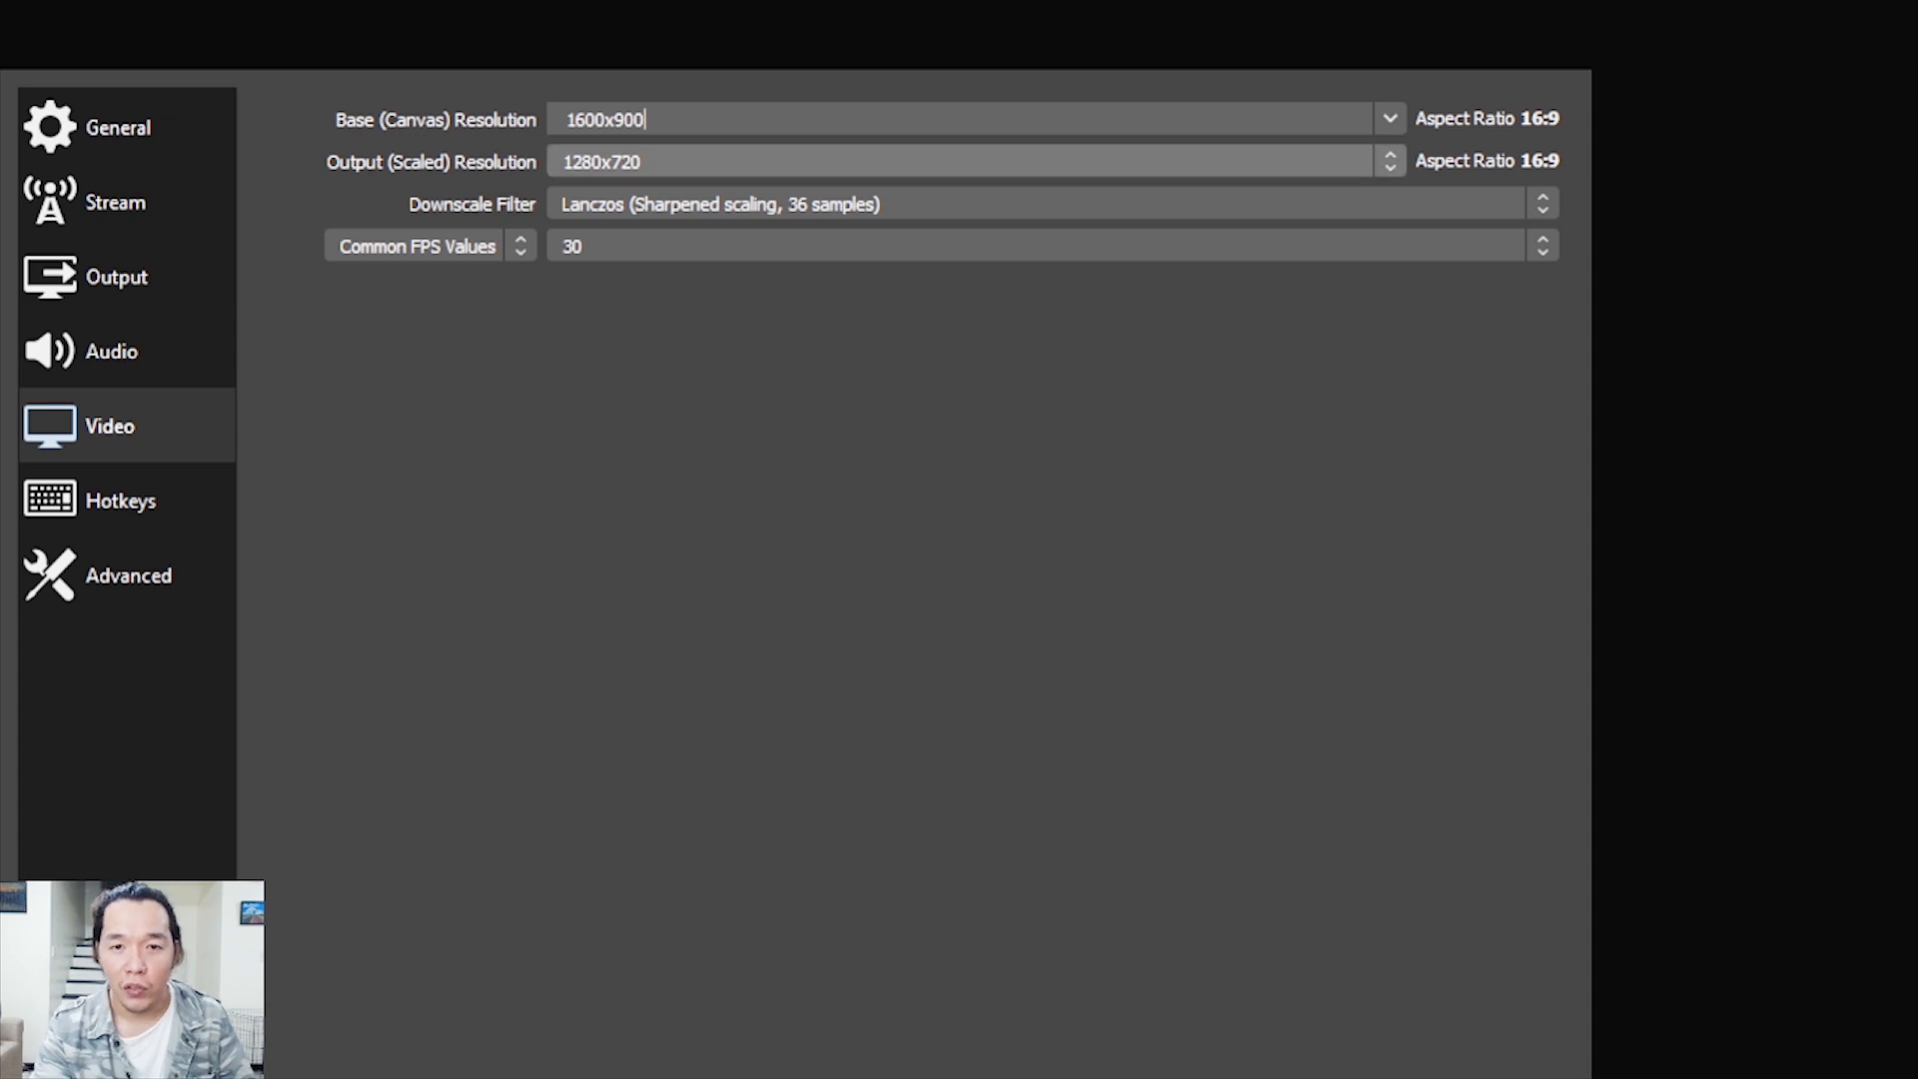
left_click(1390, 161)
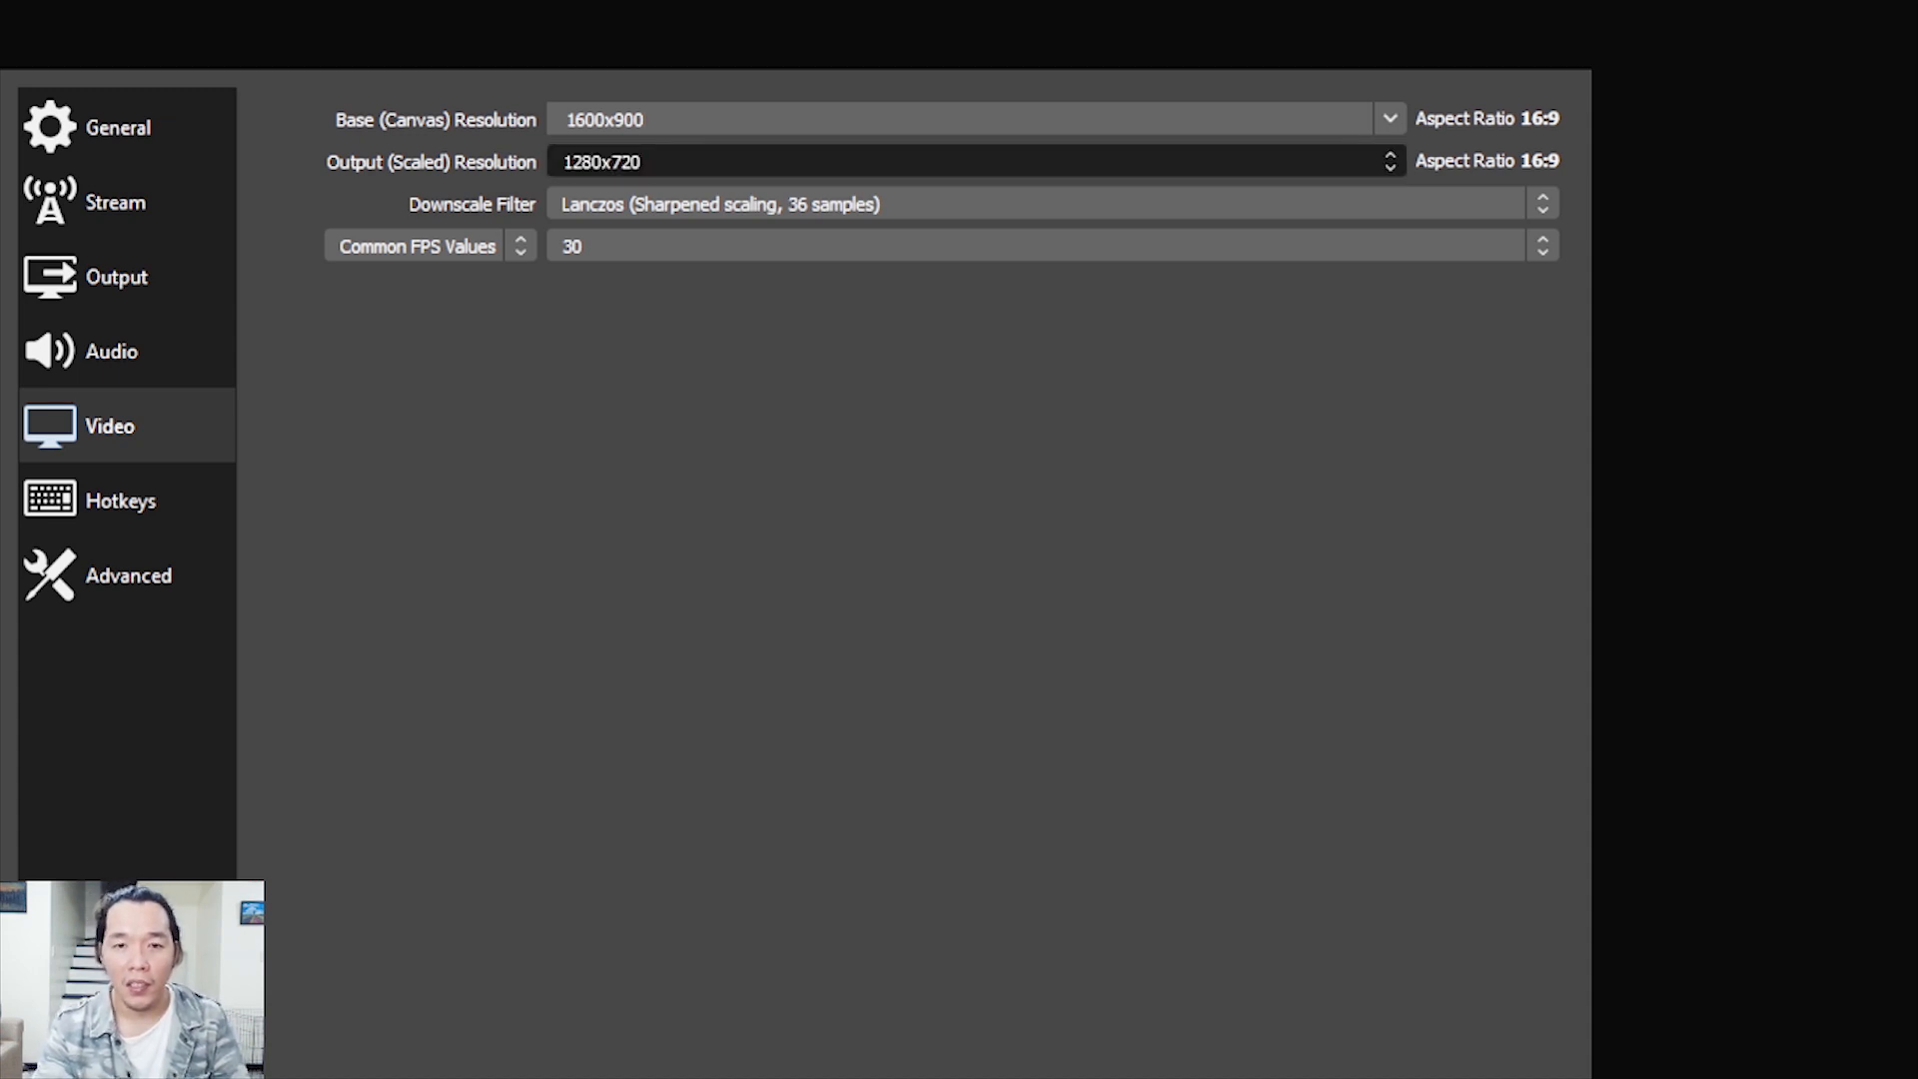
left_click(978, 206)
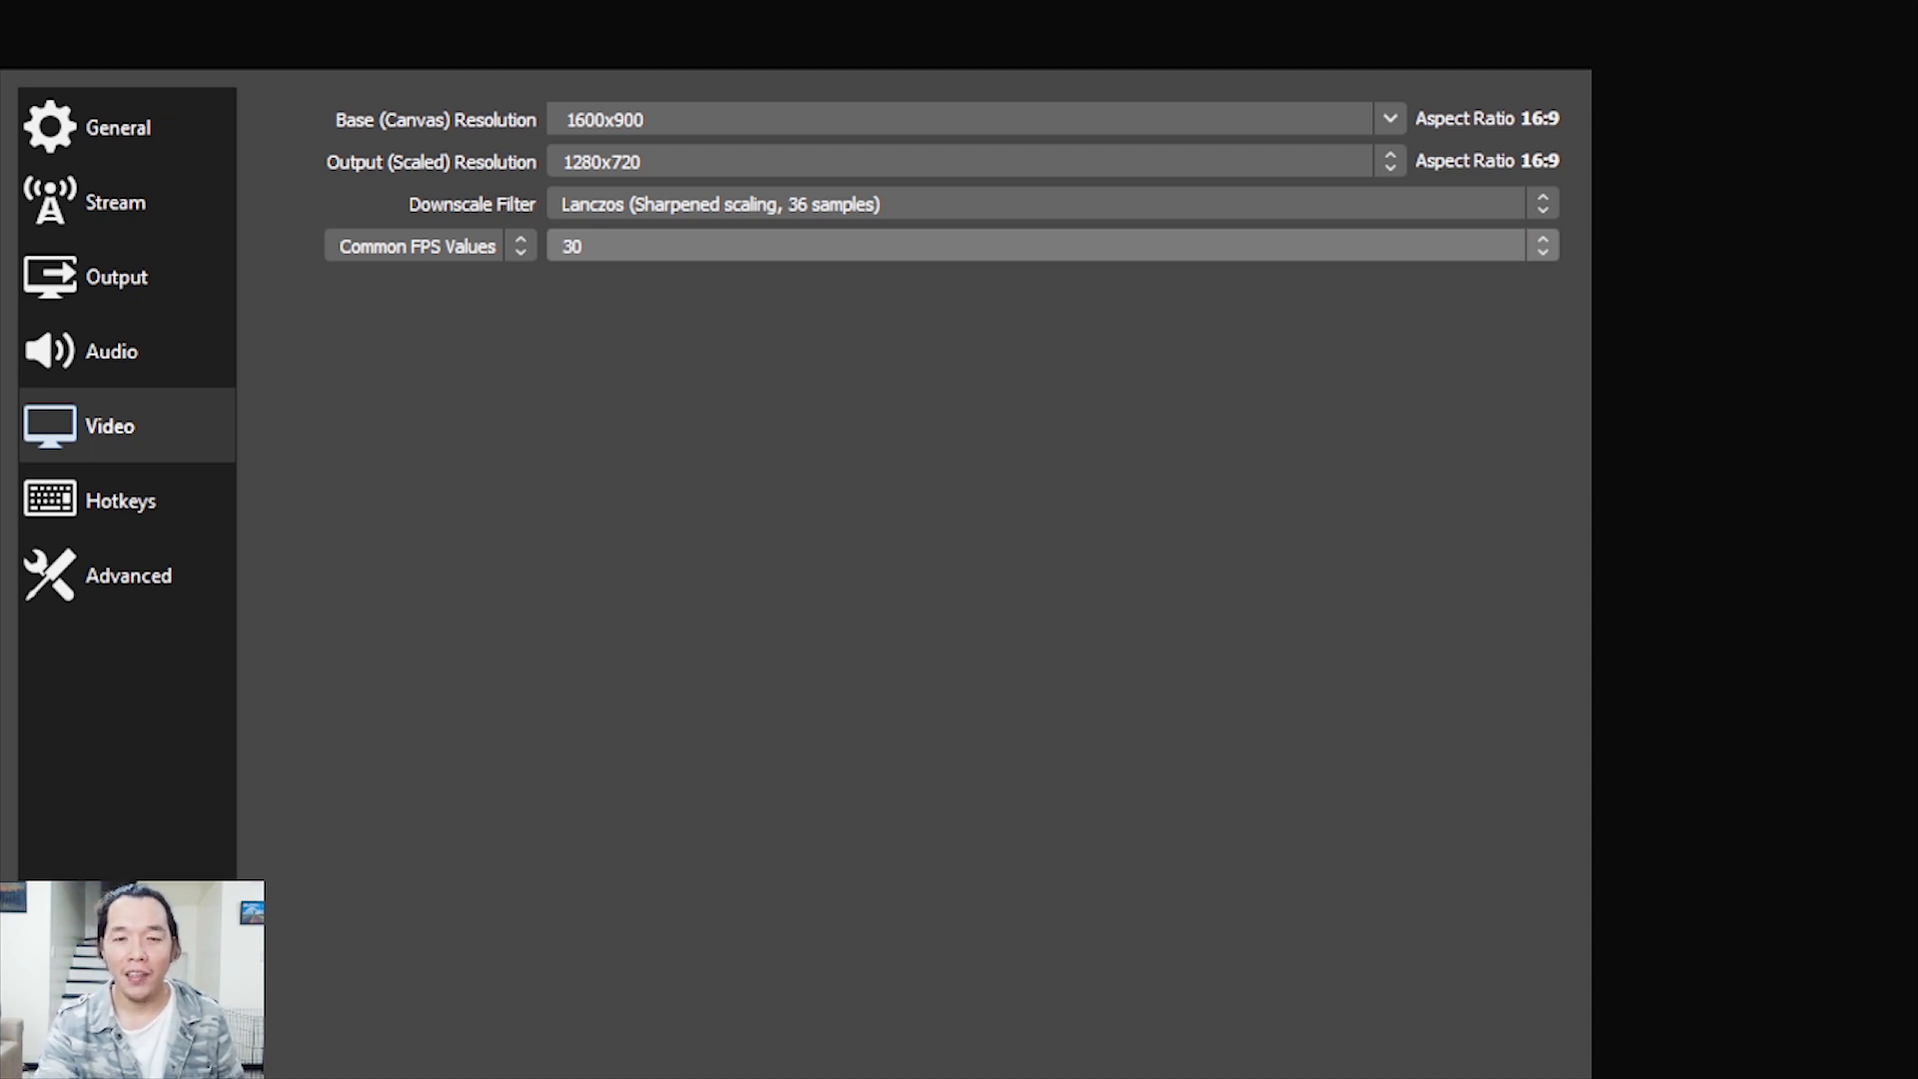
Check the available common FPS values and leave the list without choosing a different frame rate
left_click(1052, 246)
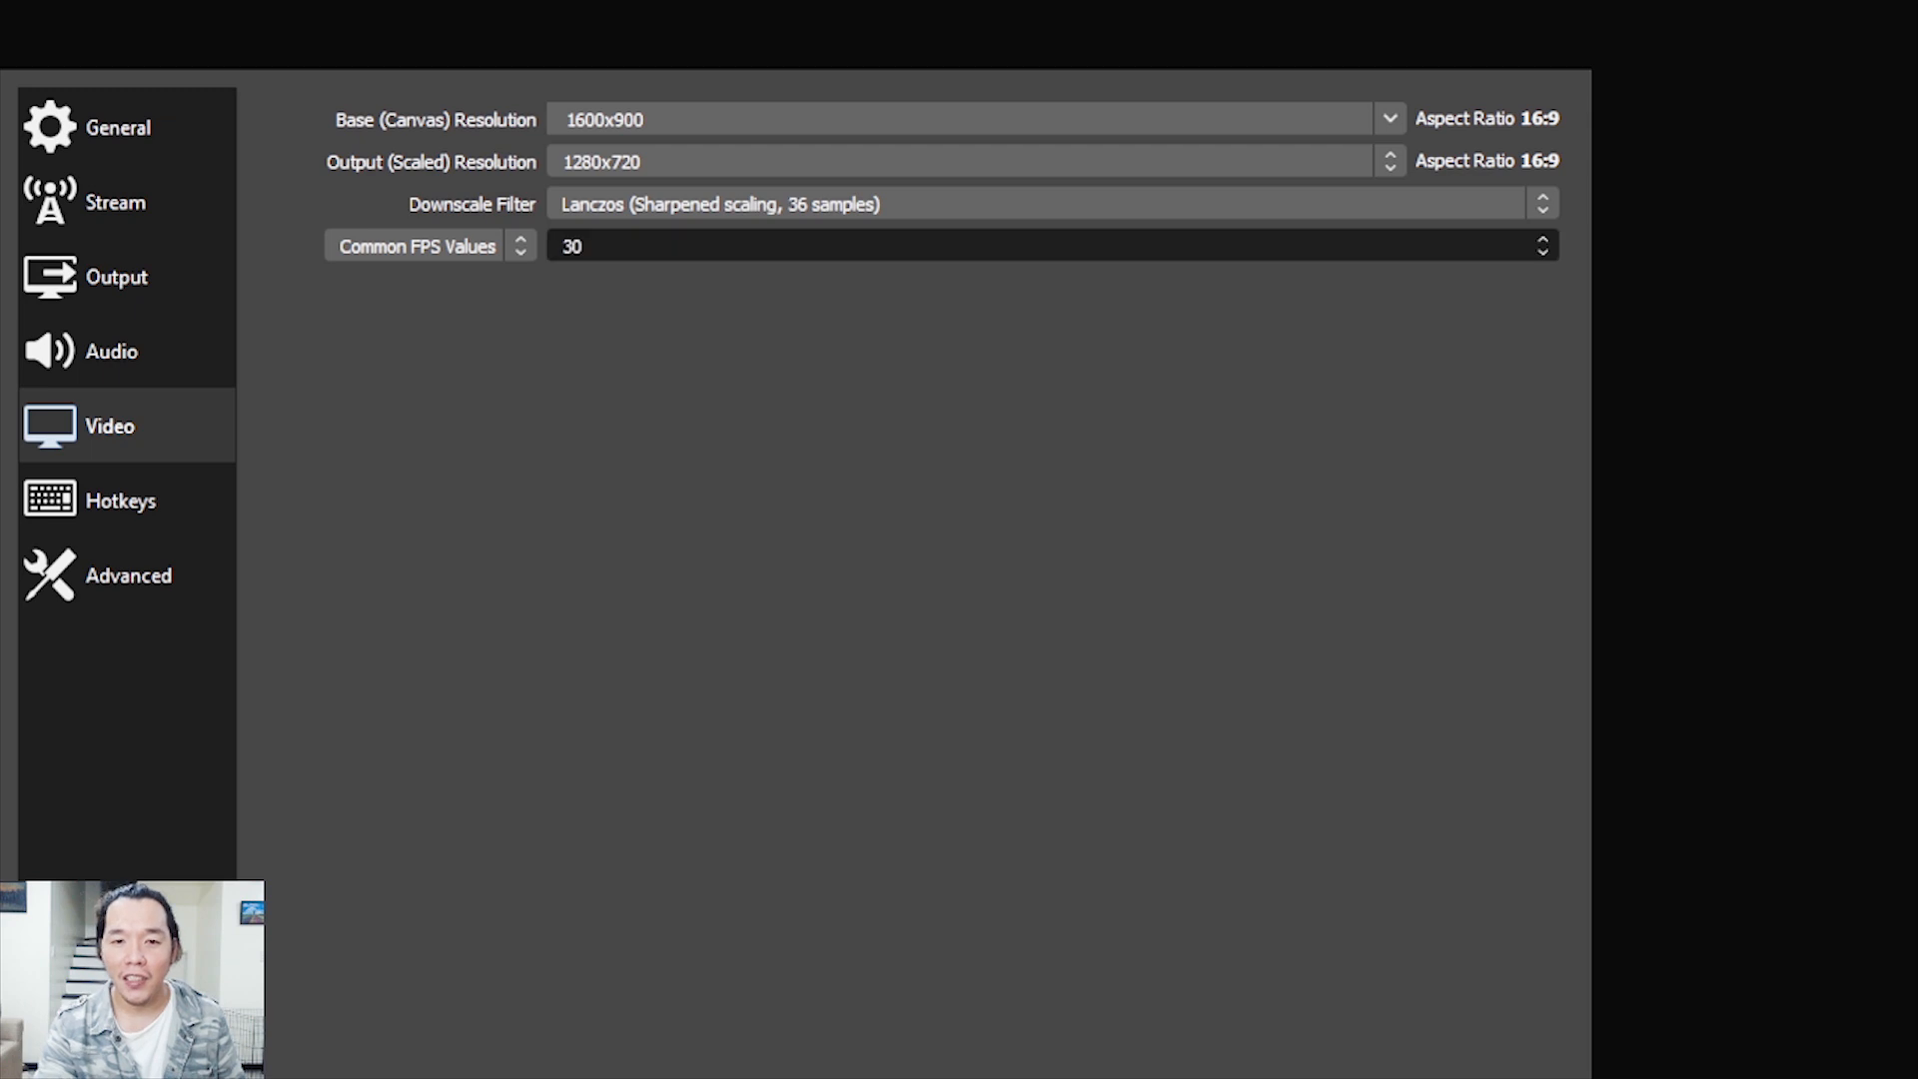
key("Escape")
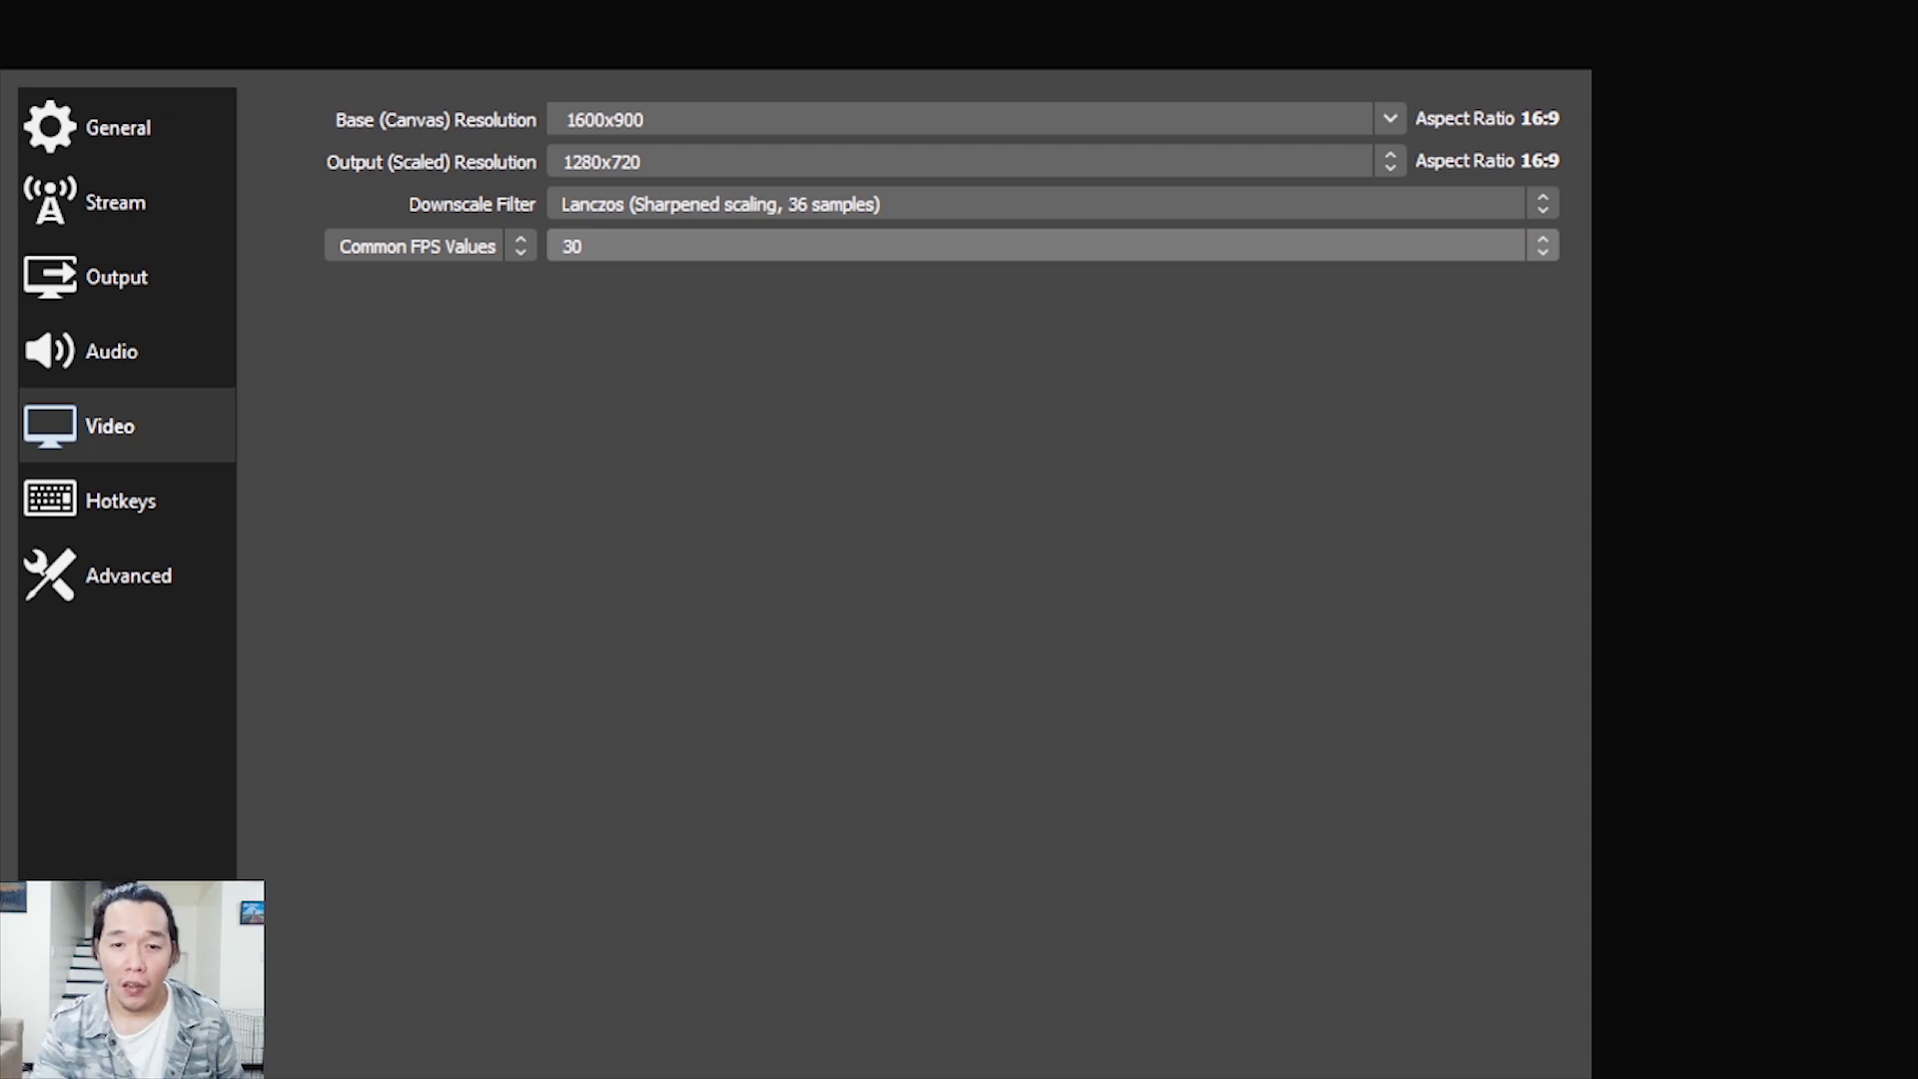
left_click(1052, 246)
key("Escape")
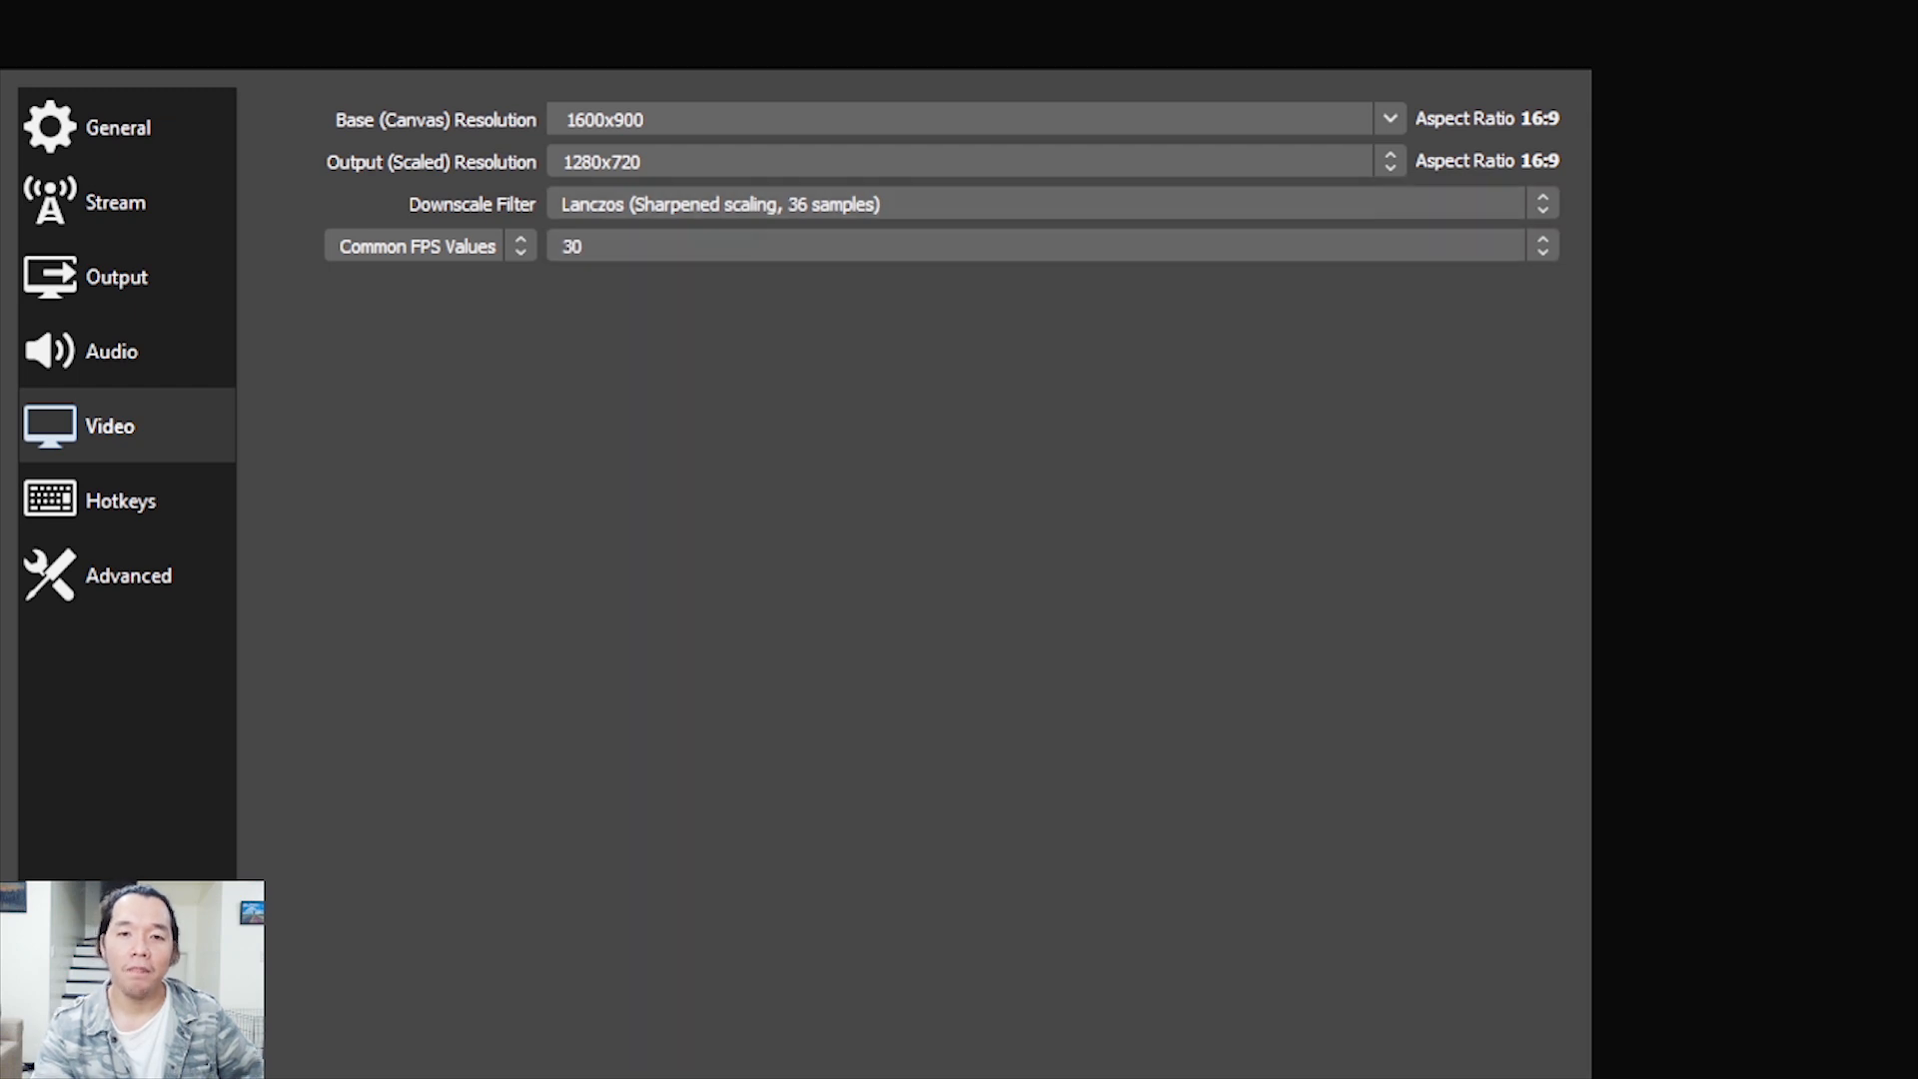
Open the hotkey settings and review the streaming, recording, transition and per-scene key assignments
left_click(127, 500)
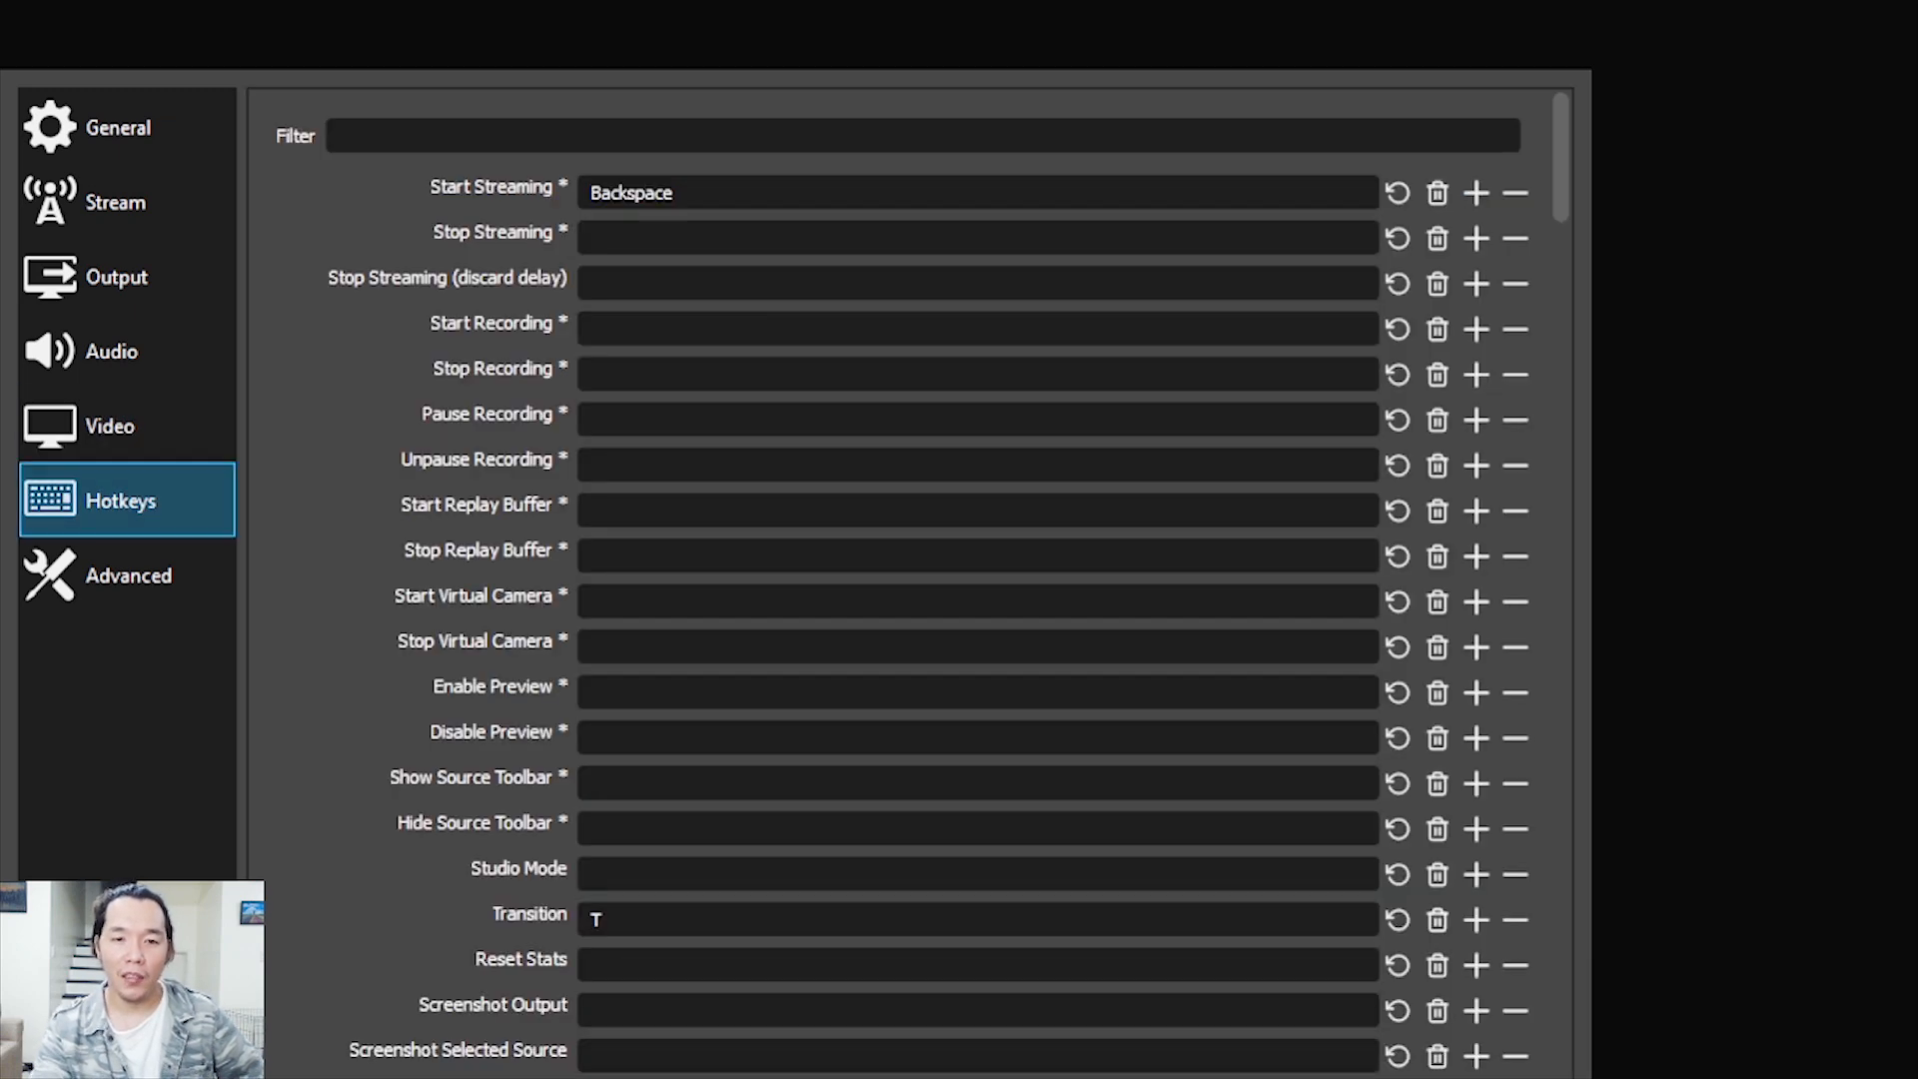
left_click_drag(1561, 157, 1561, 224)
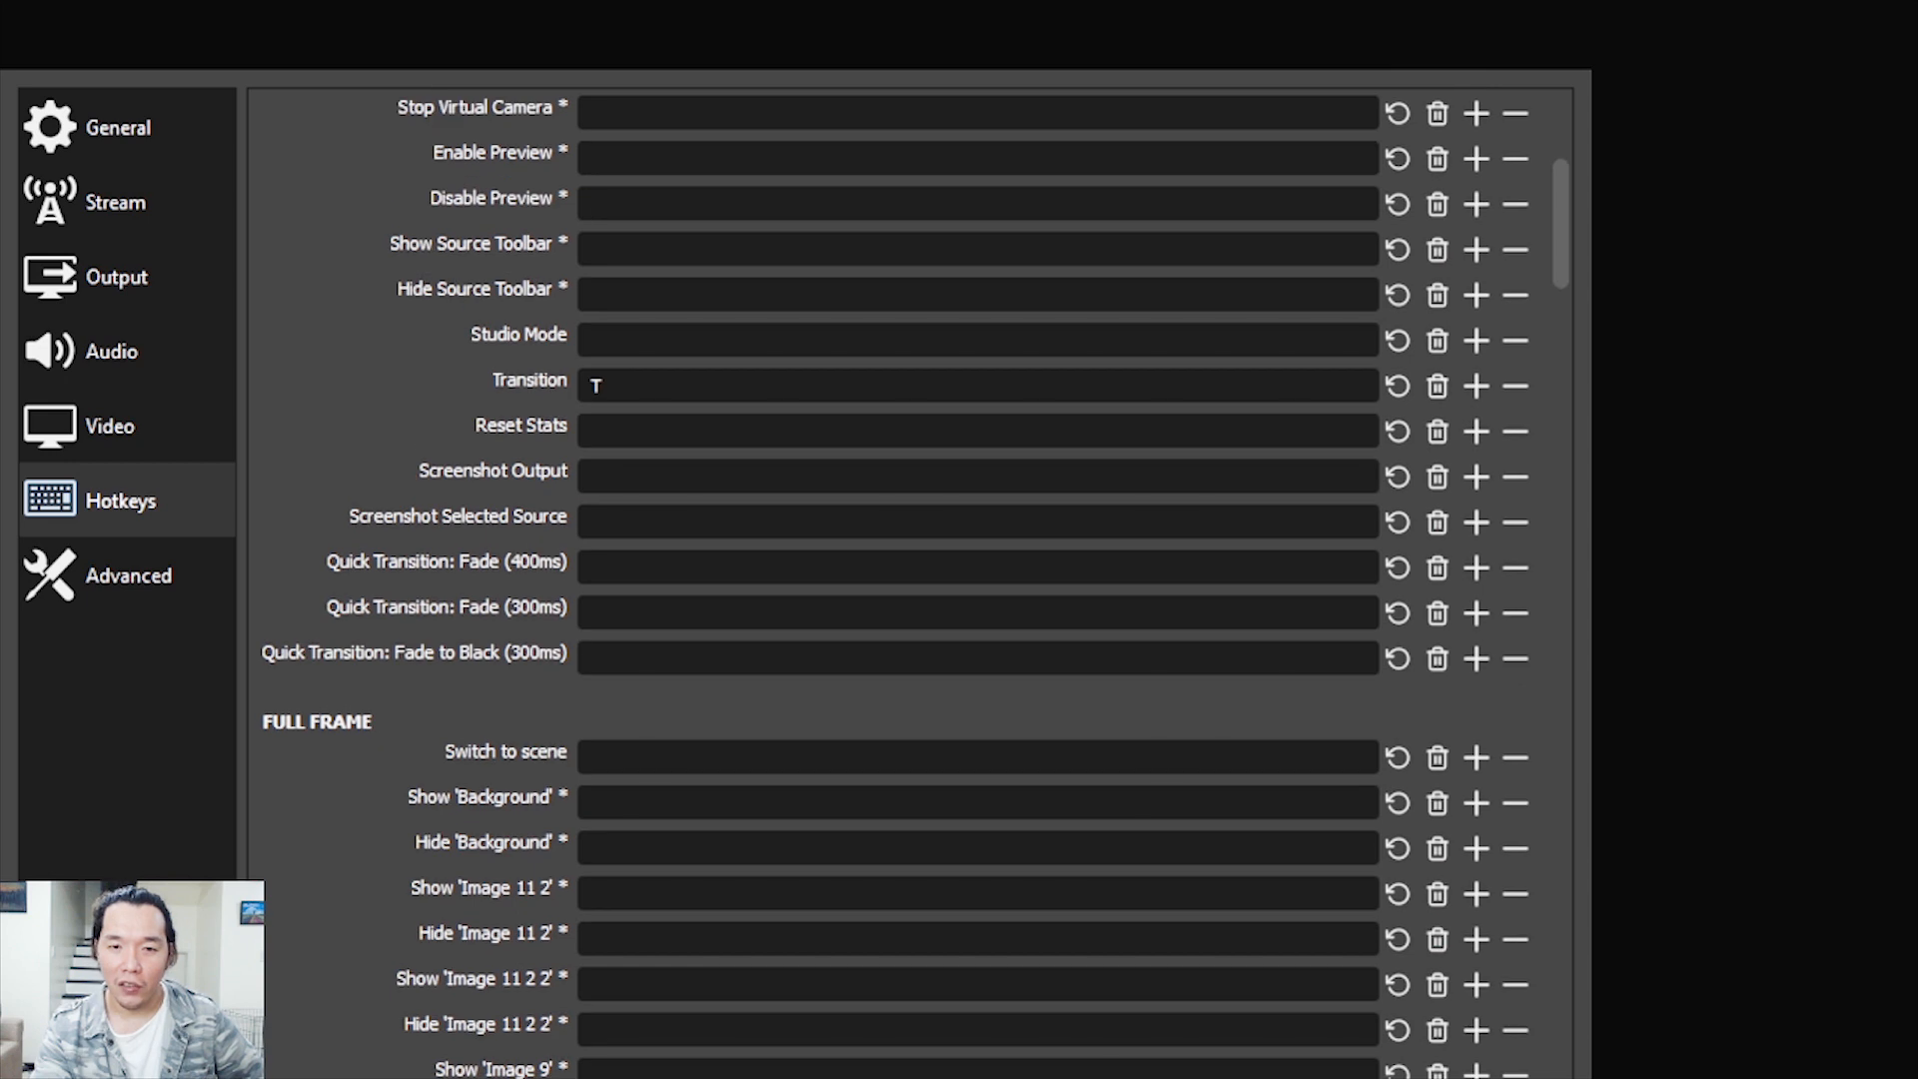
left_click(597, 386)
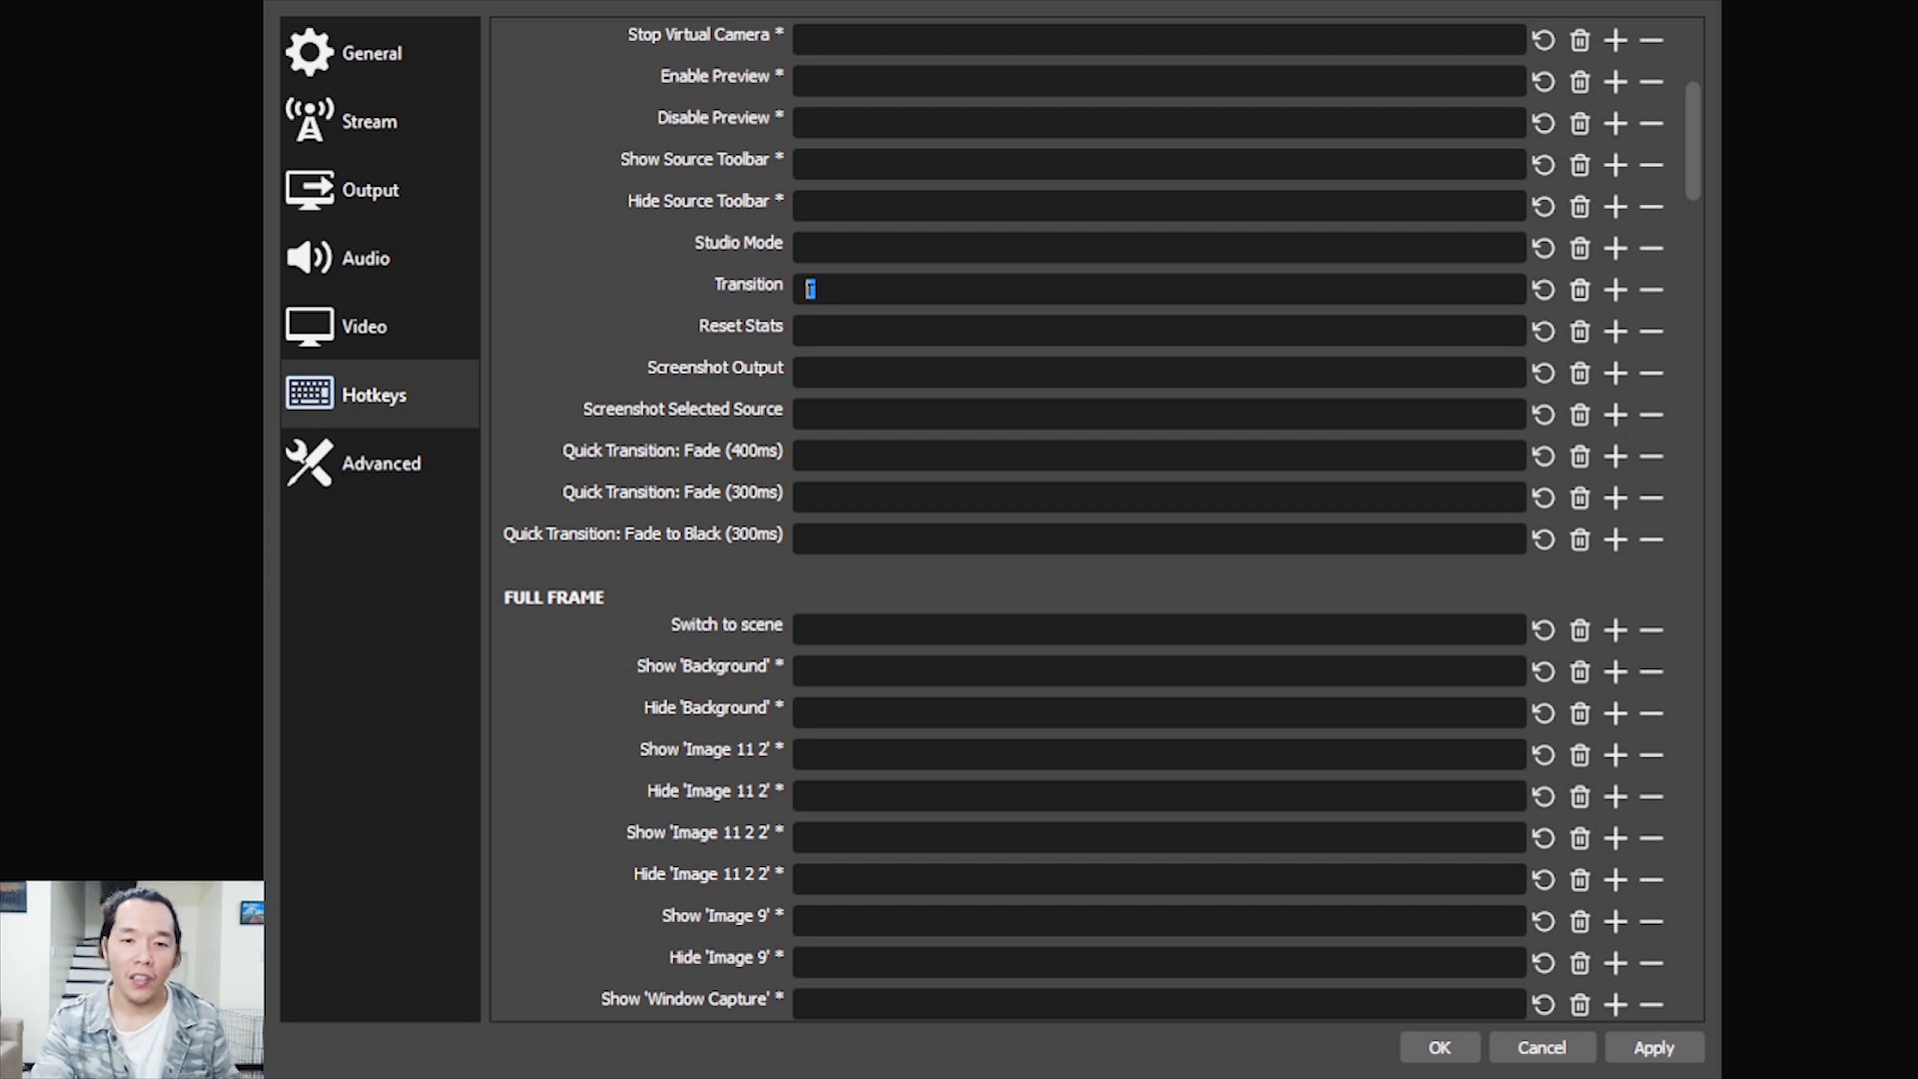
scroll(1099, 519, "down", 2)
scroll(1100, 519, "down", 1)
scroll(809, 158, "down", 10)
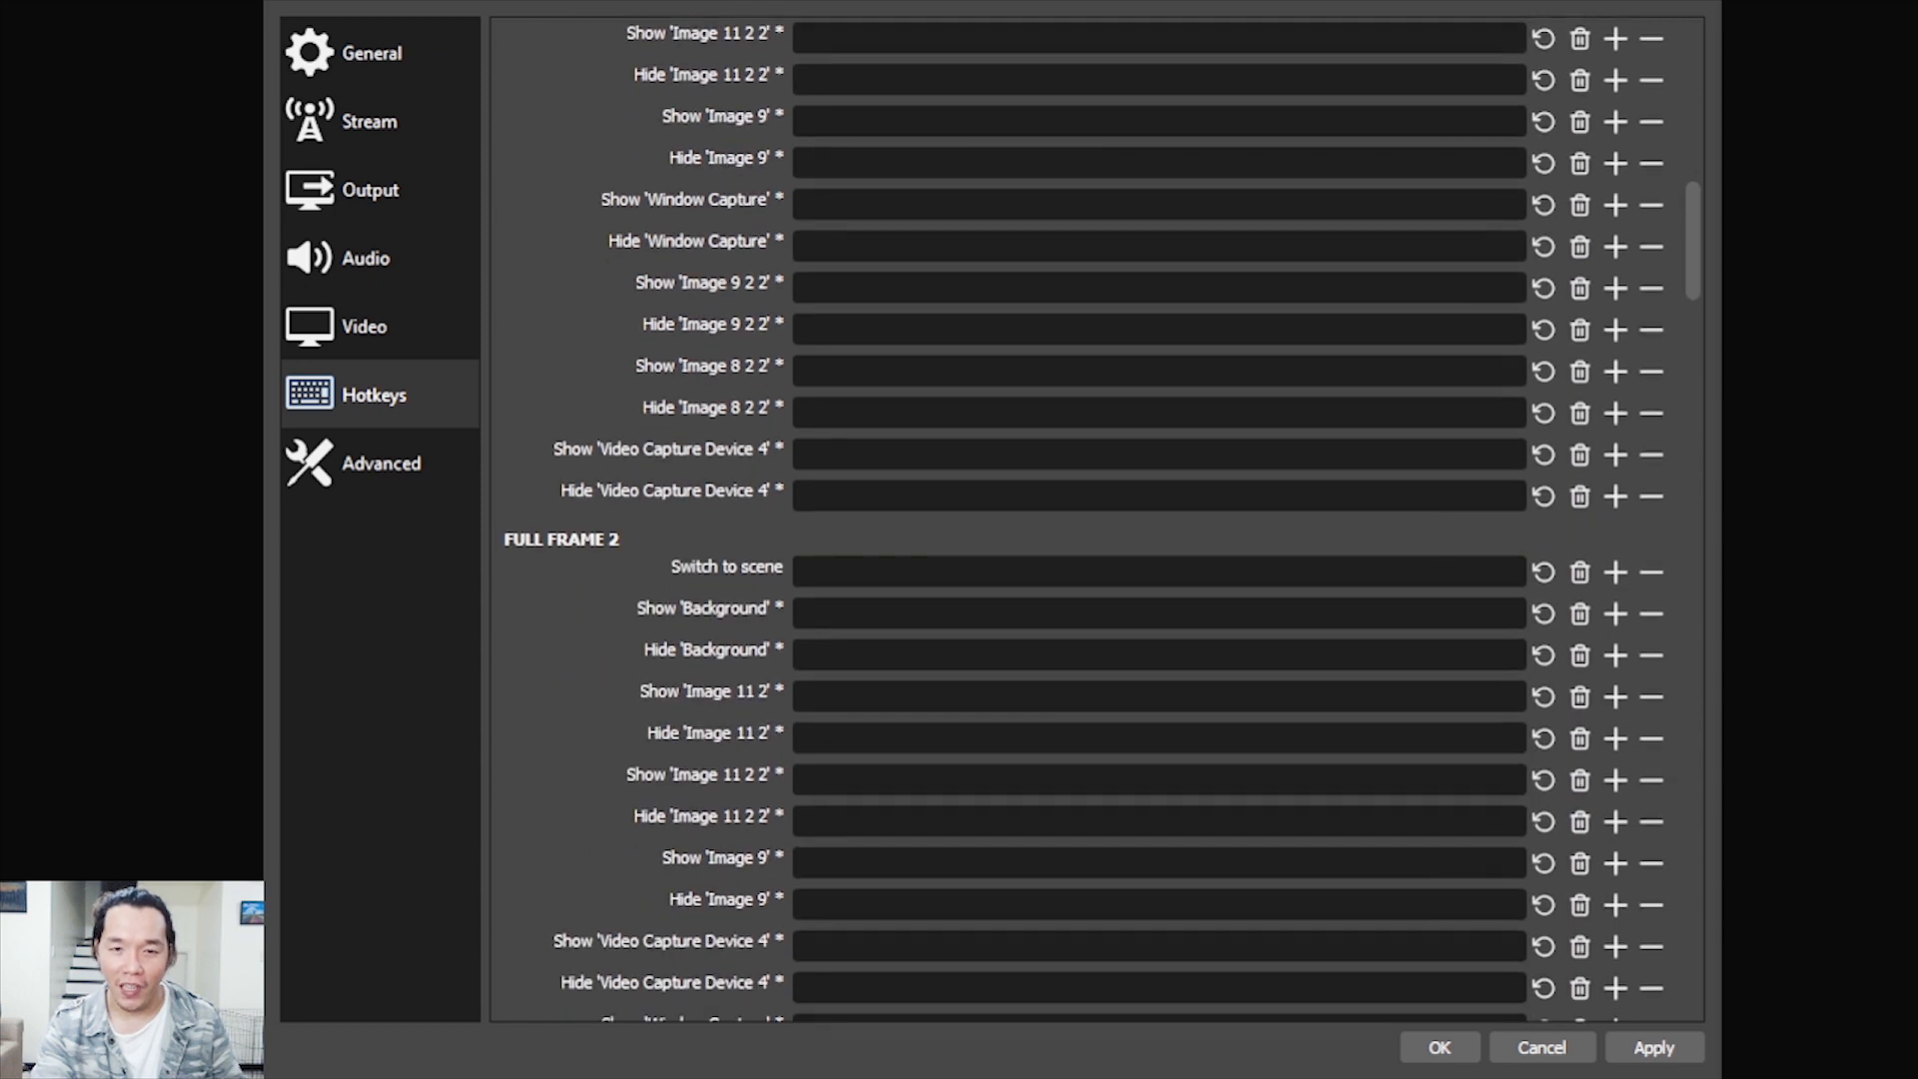
scroll(809, 779, "down", 3)
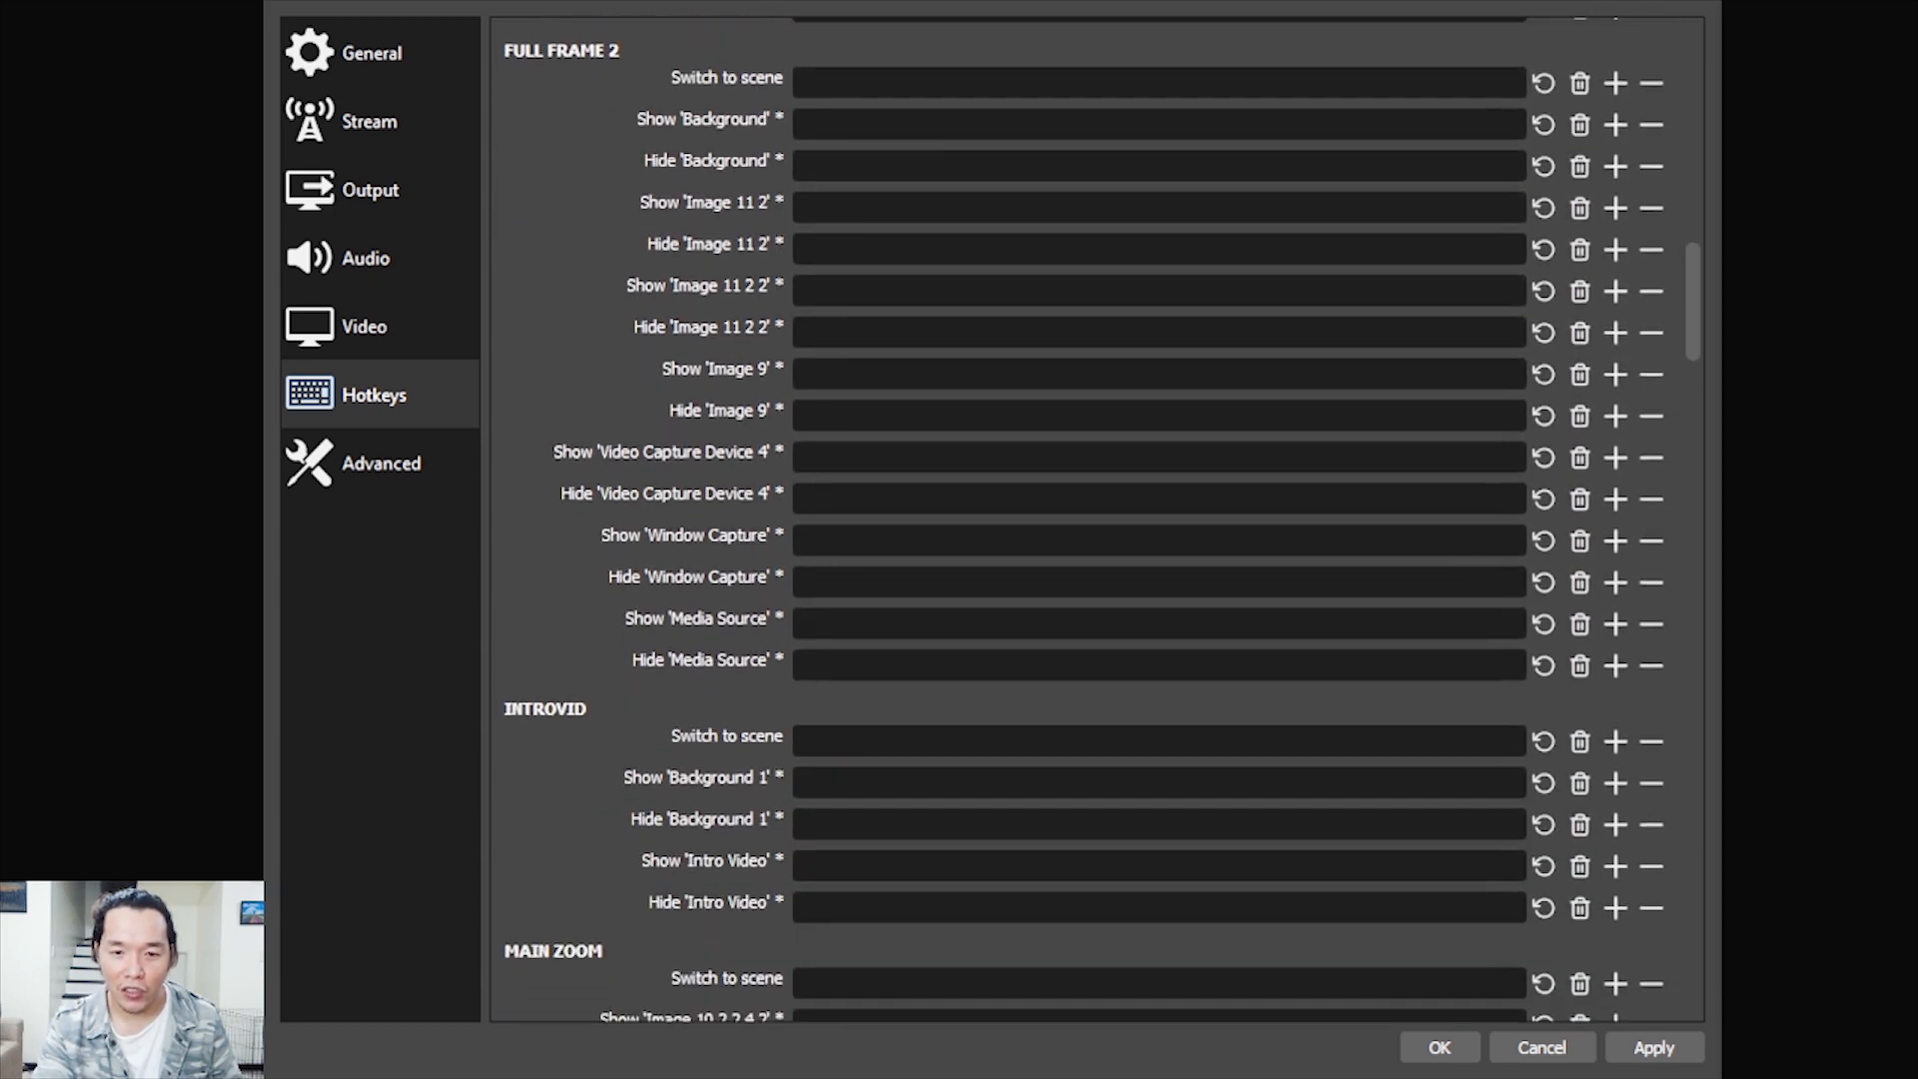
scroll(810, 779, "up", 15)
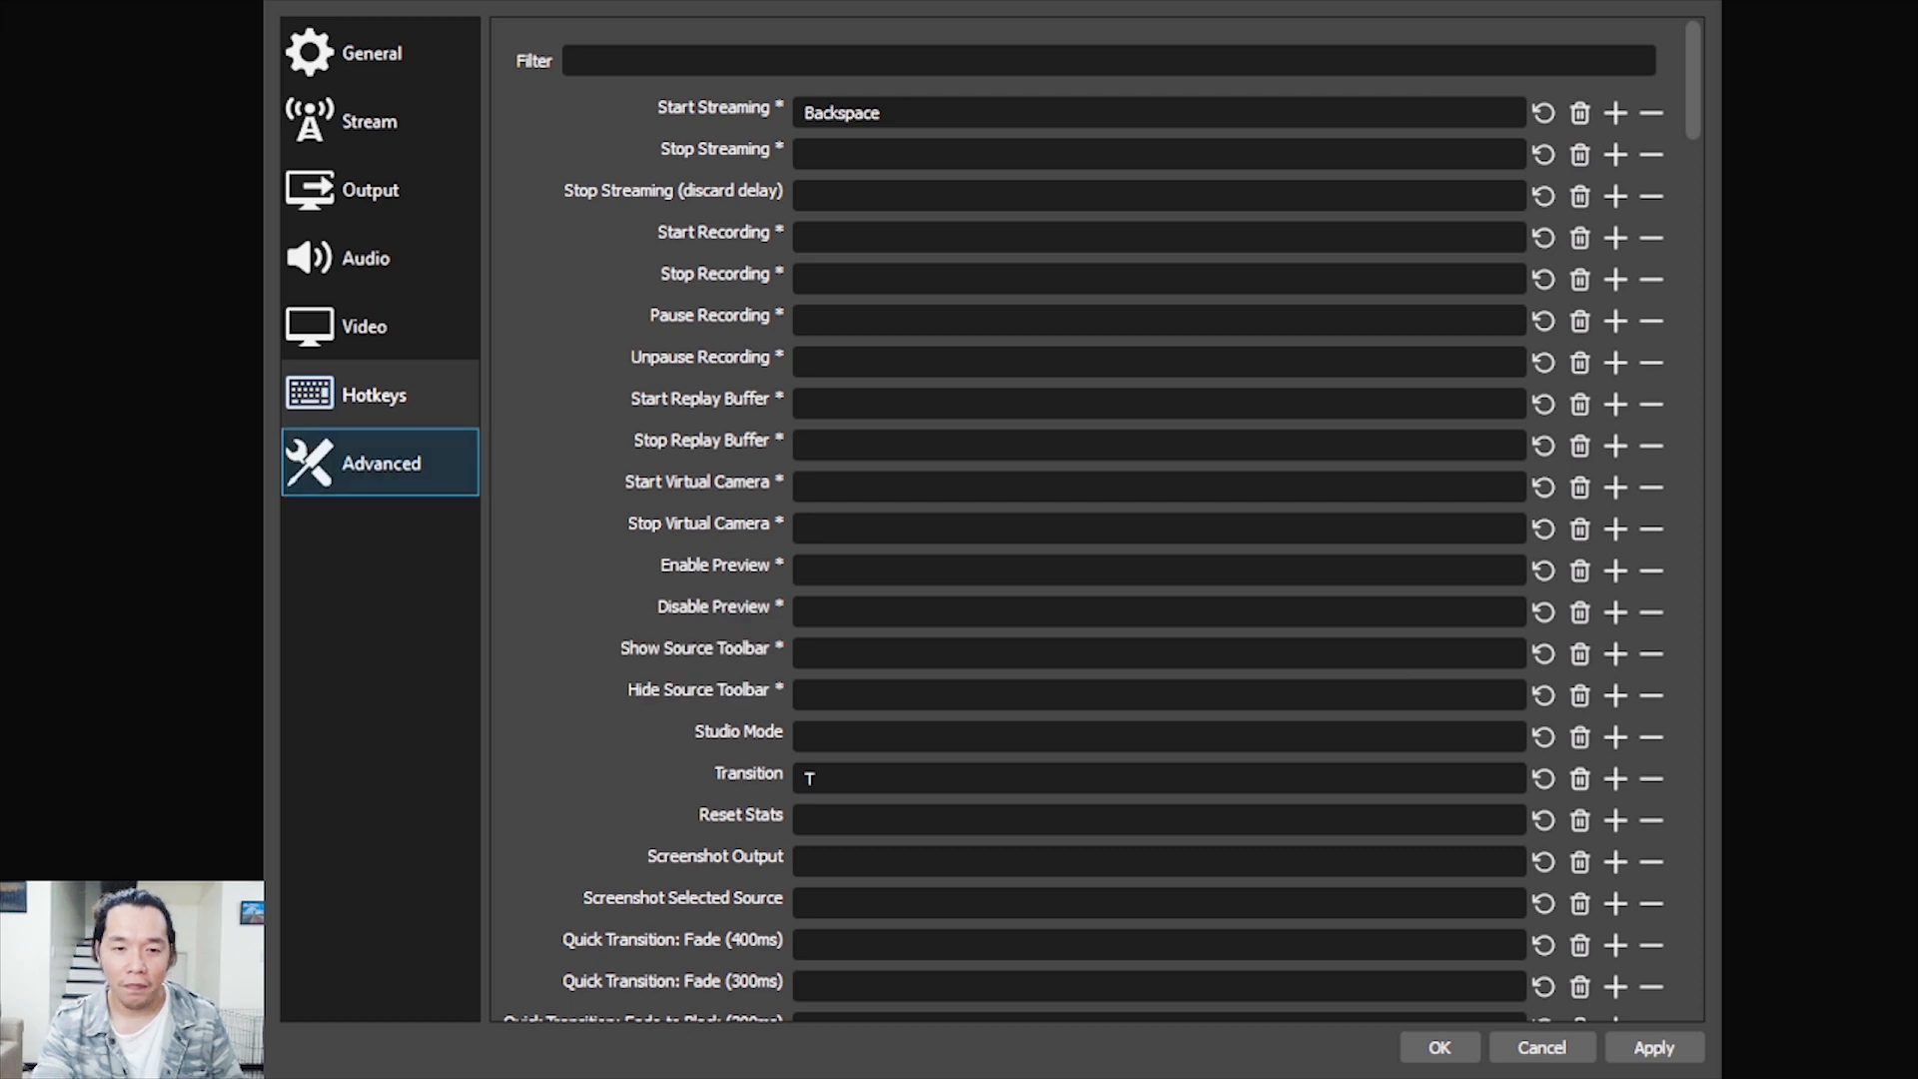
Review the advanced settings from process priority to hotkey focus behavior, and apply the settings
left_click(381, 463)
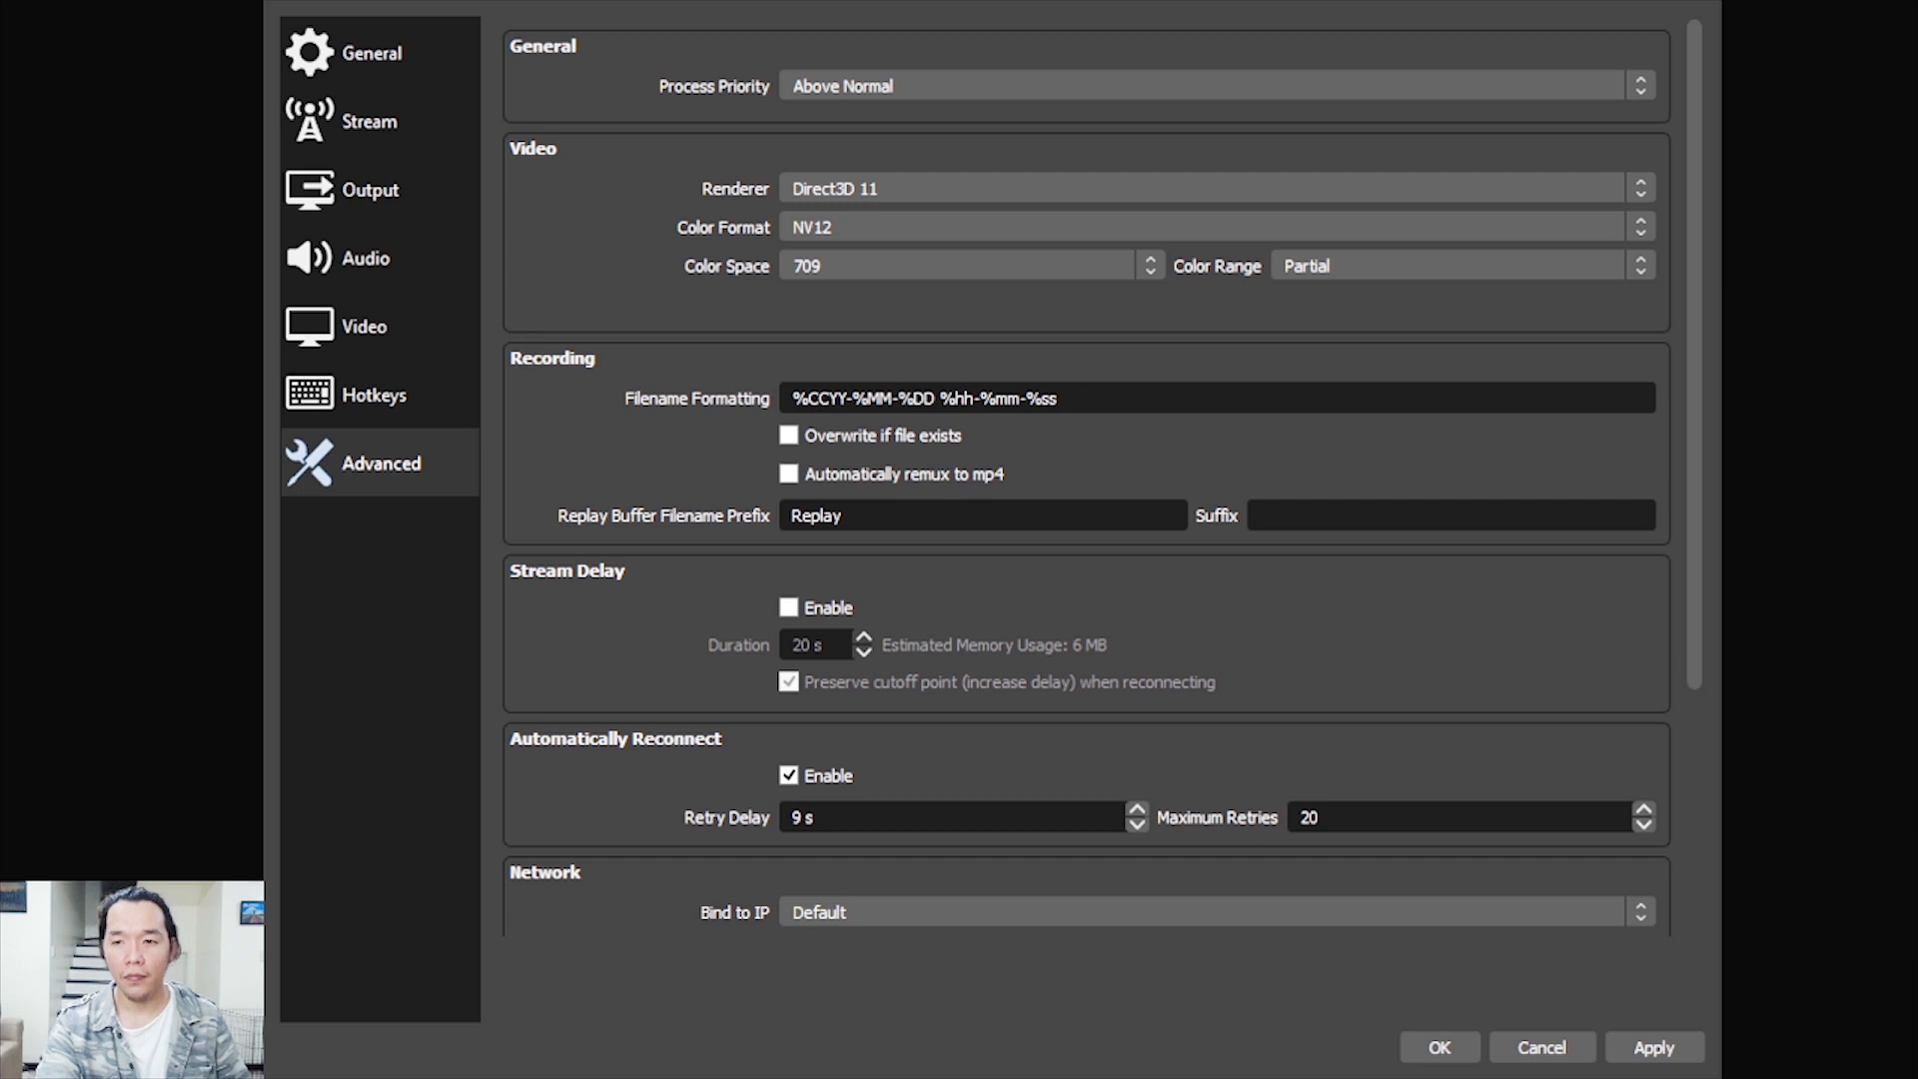
scroll(1090, 477, "down", 5)
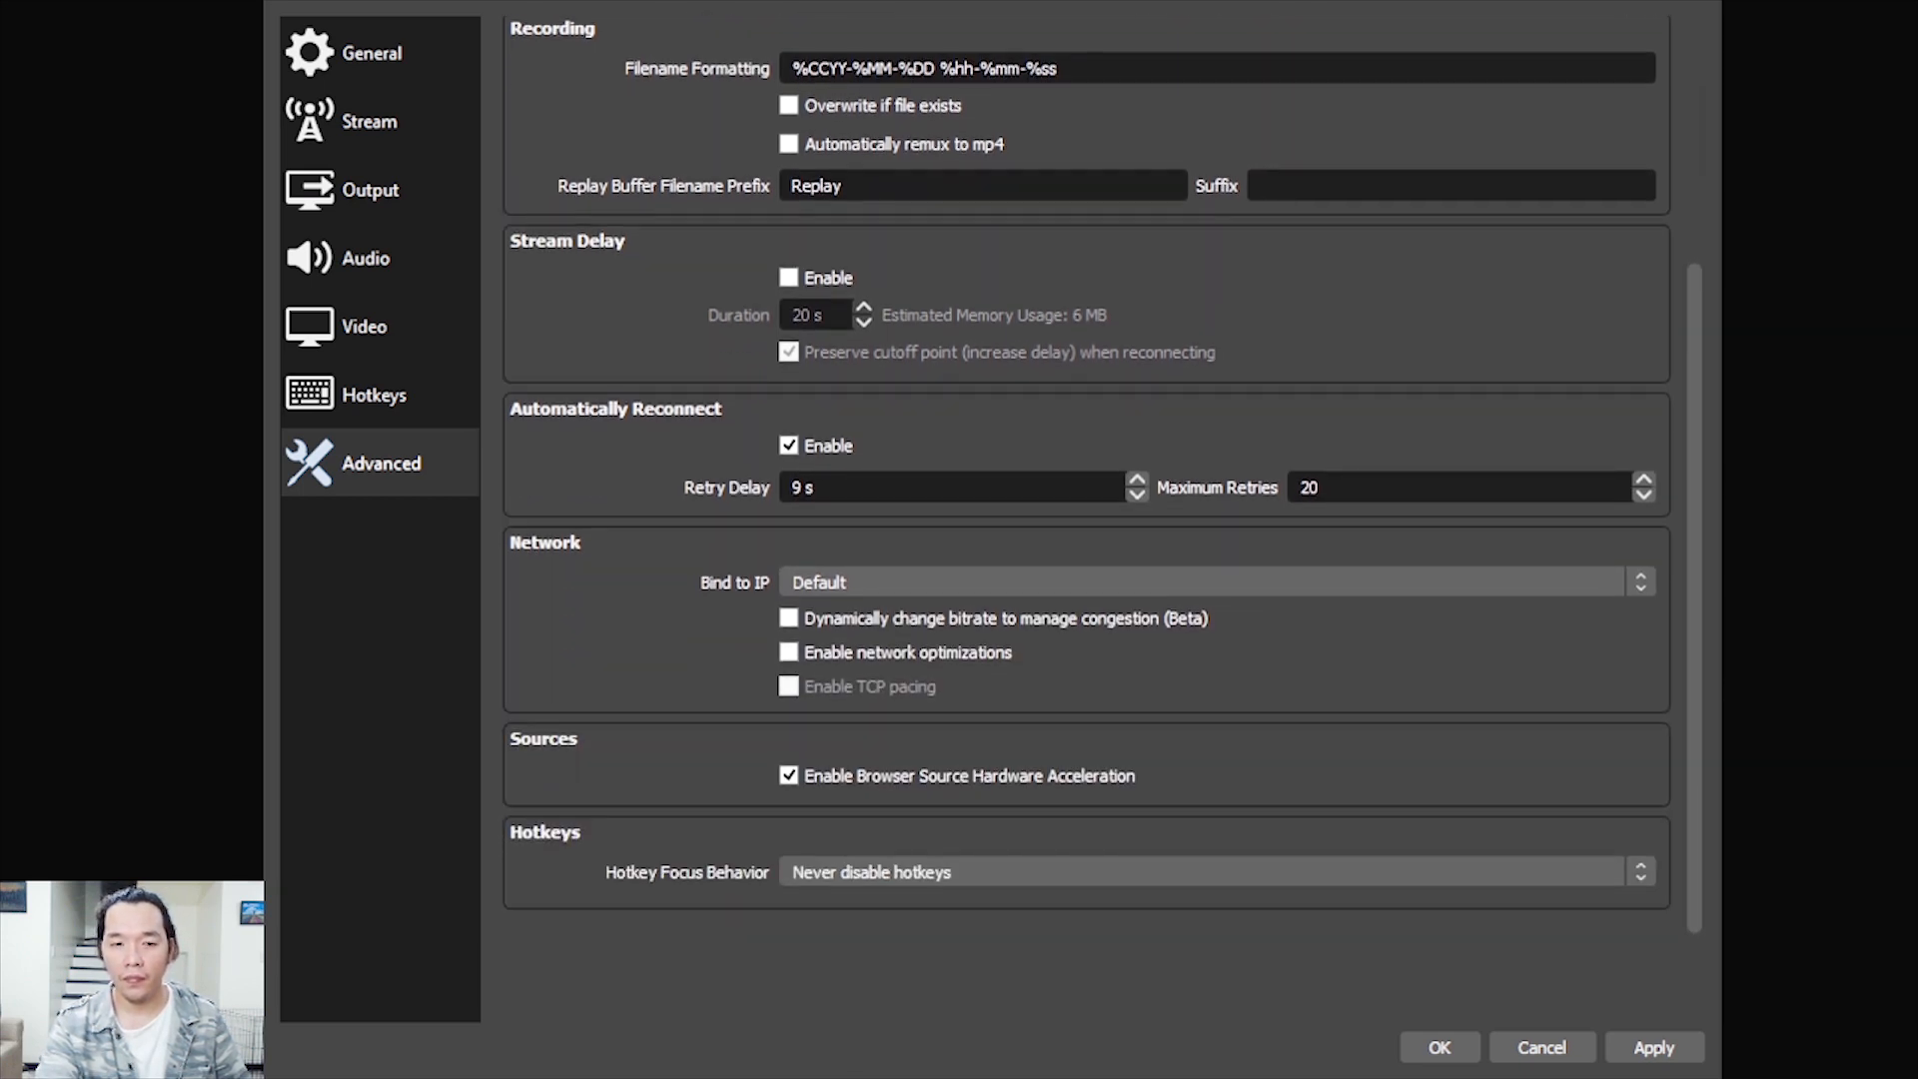
scroll(1089, 477, "up", 5)
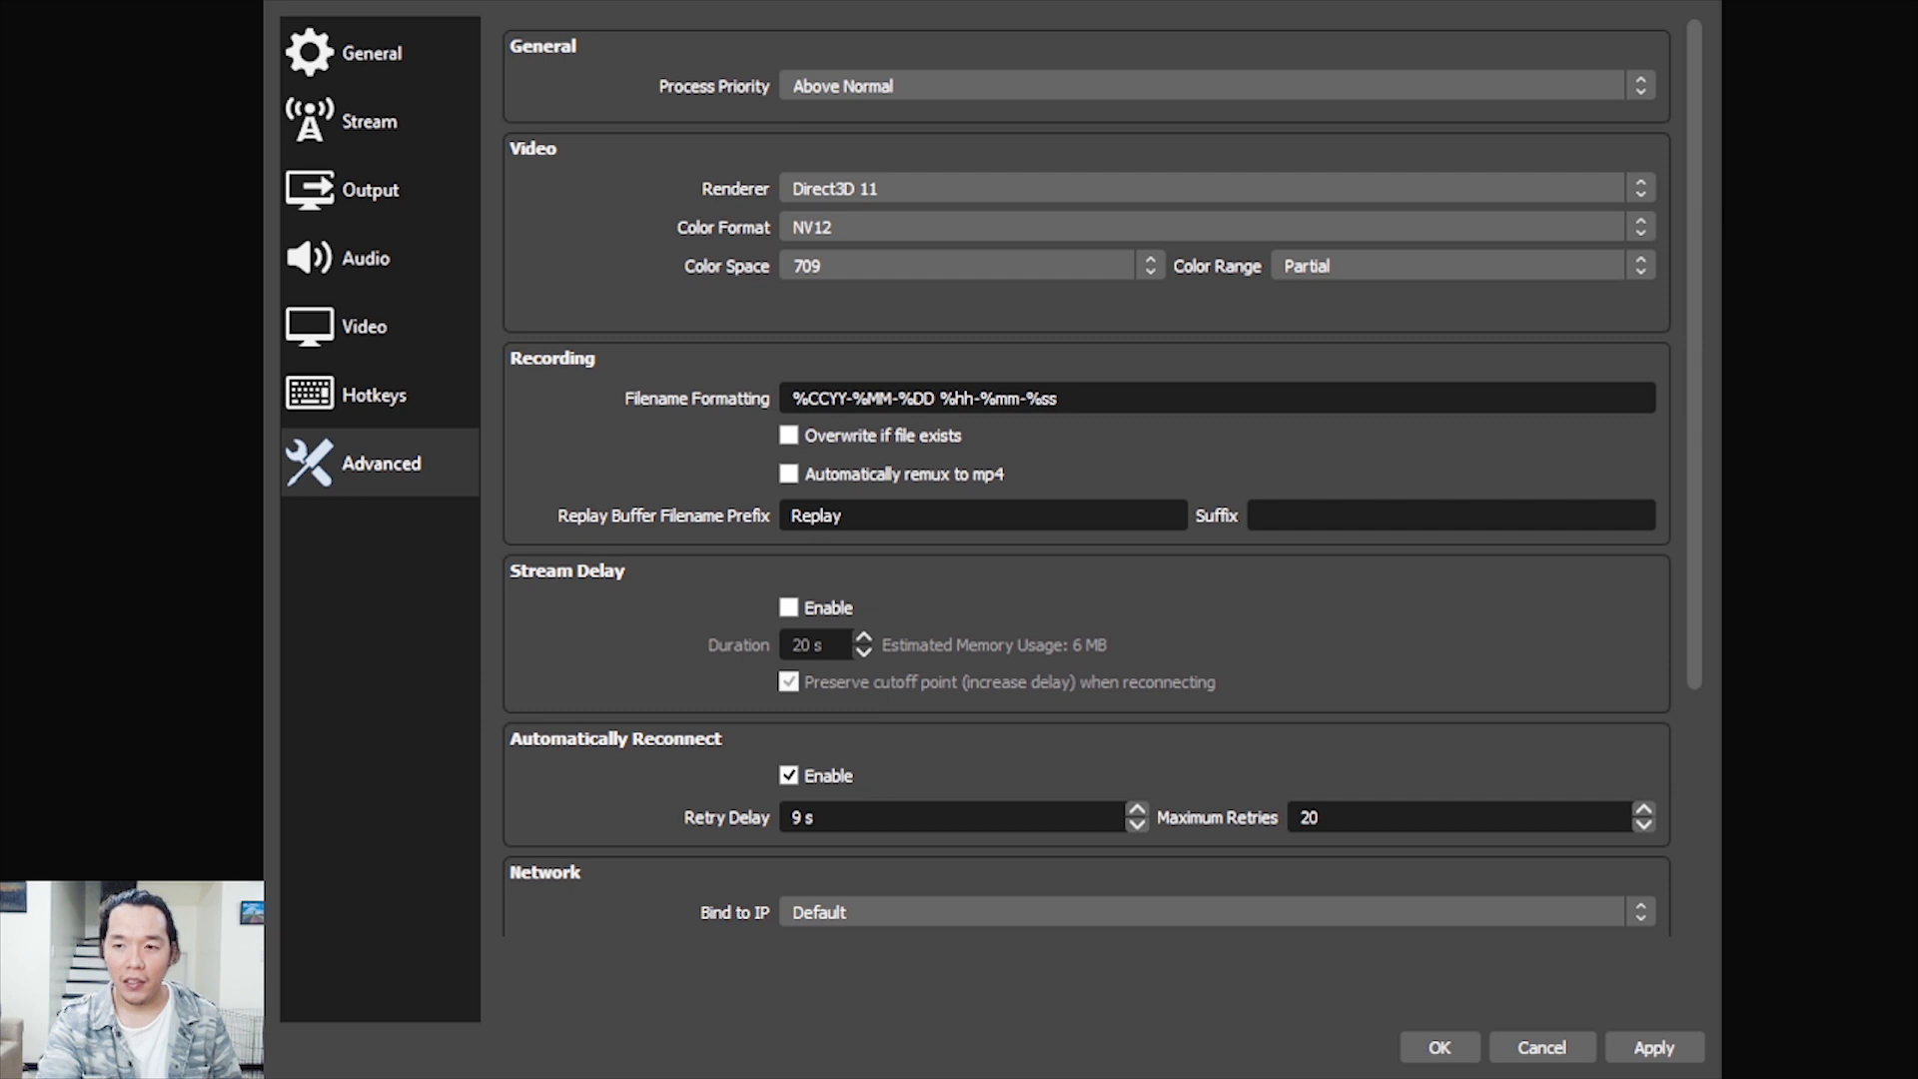
scroll(1089, 477, "down", 5)
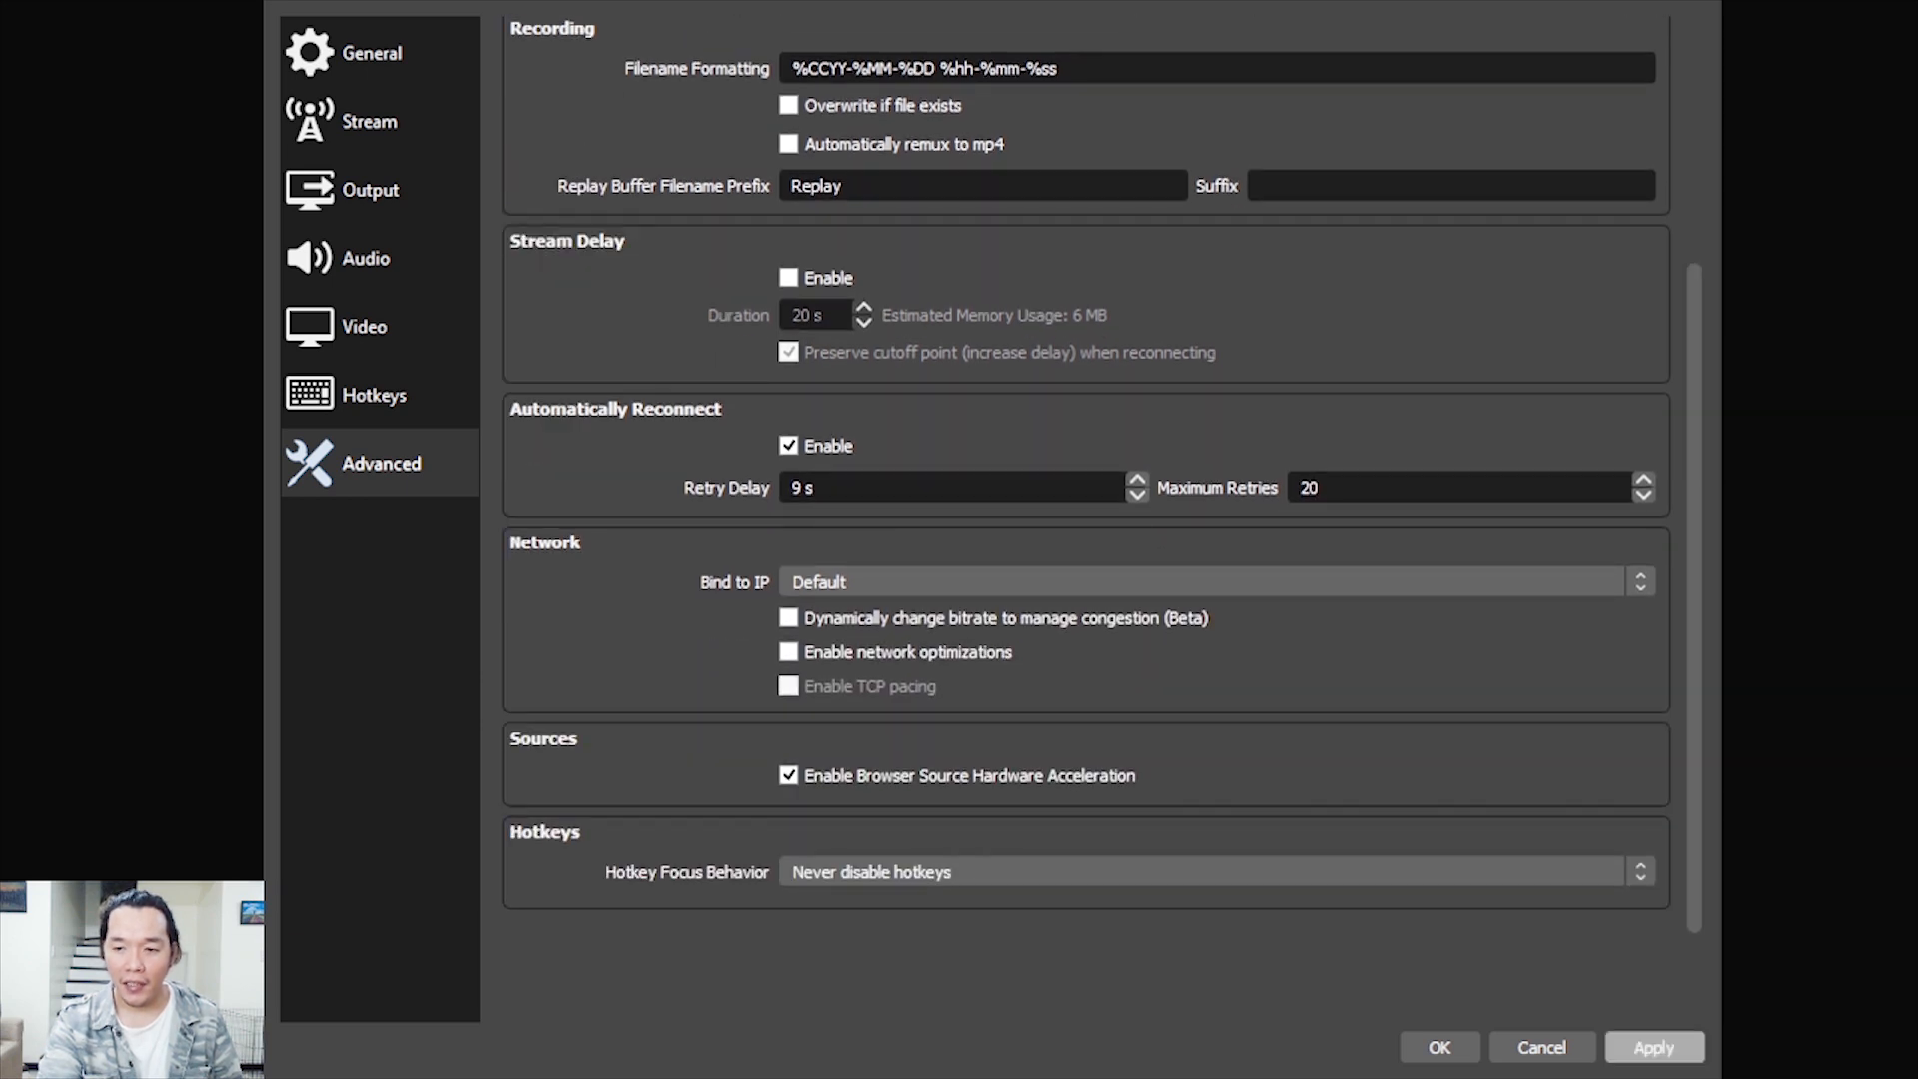
left_click(1654, 1047)
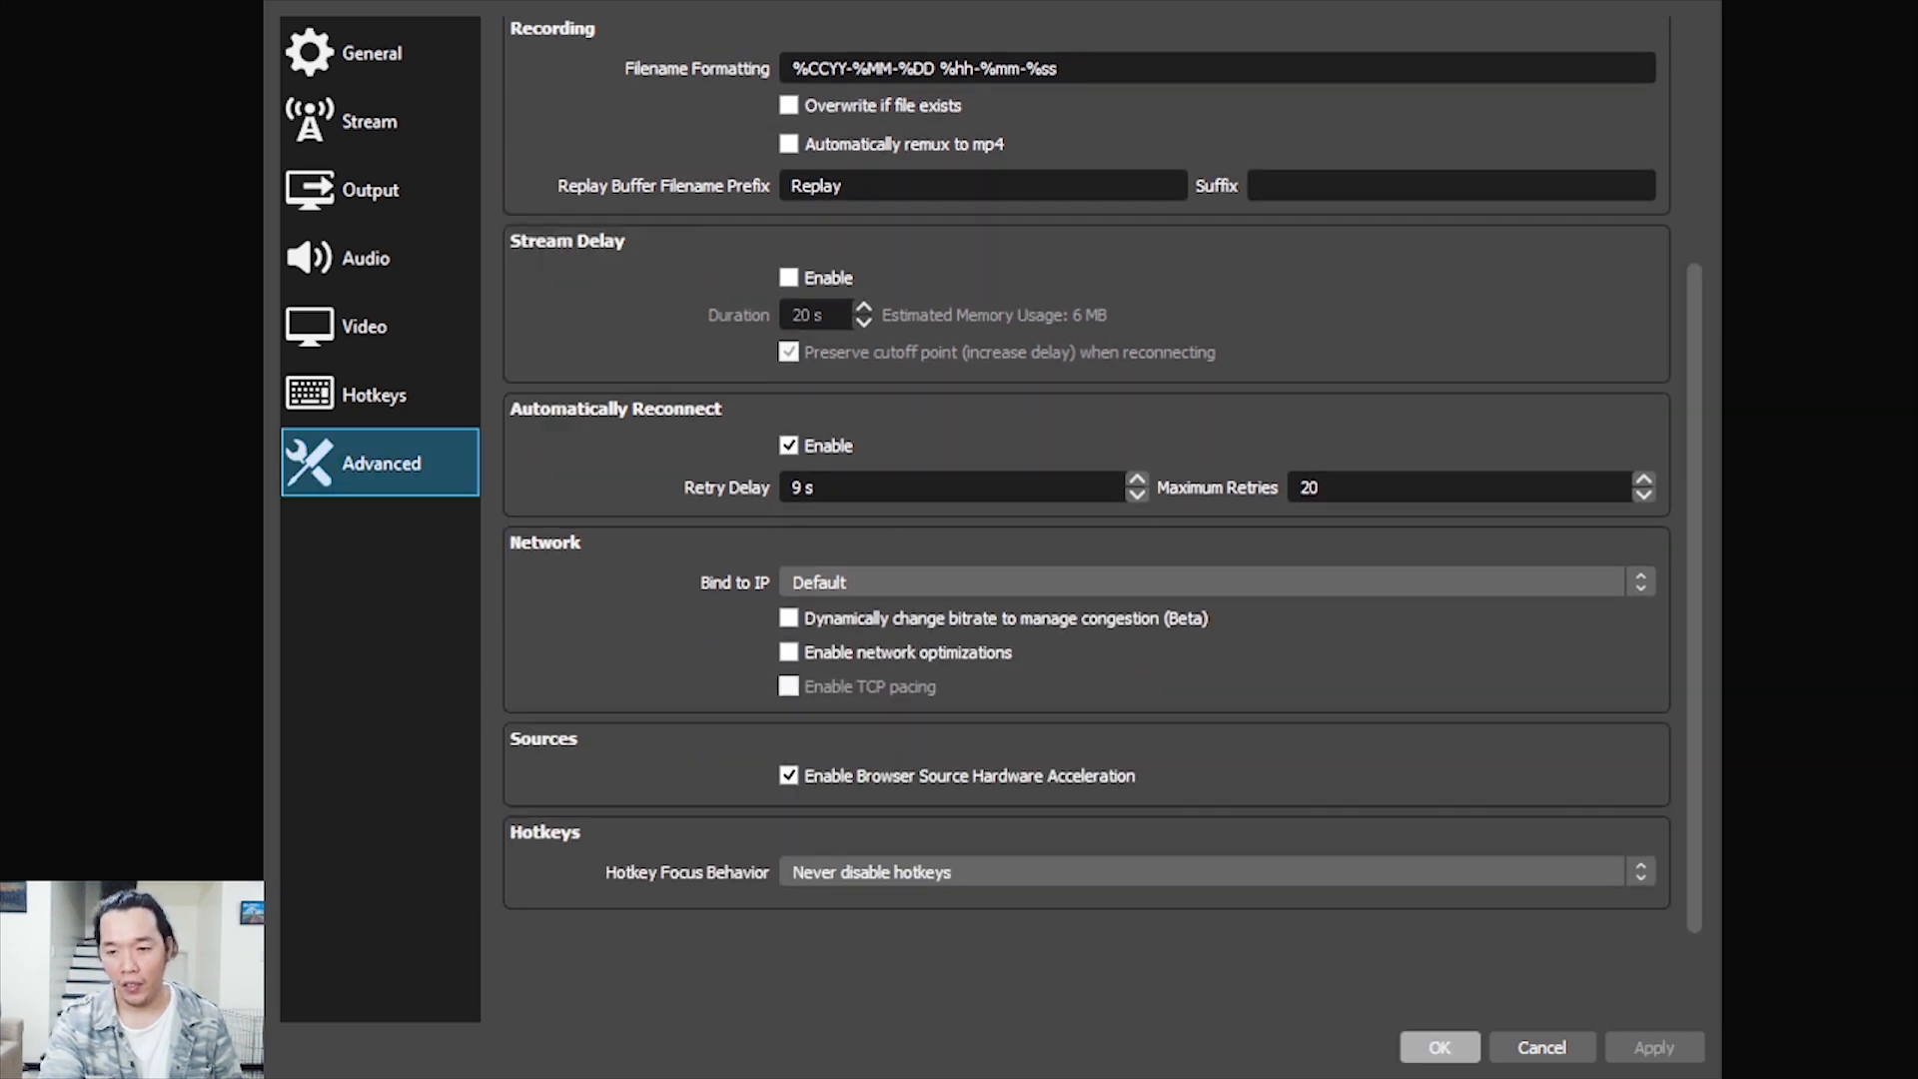